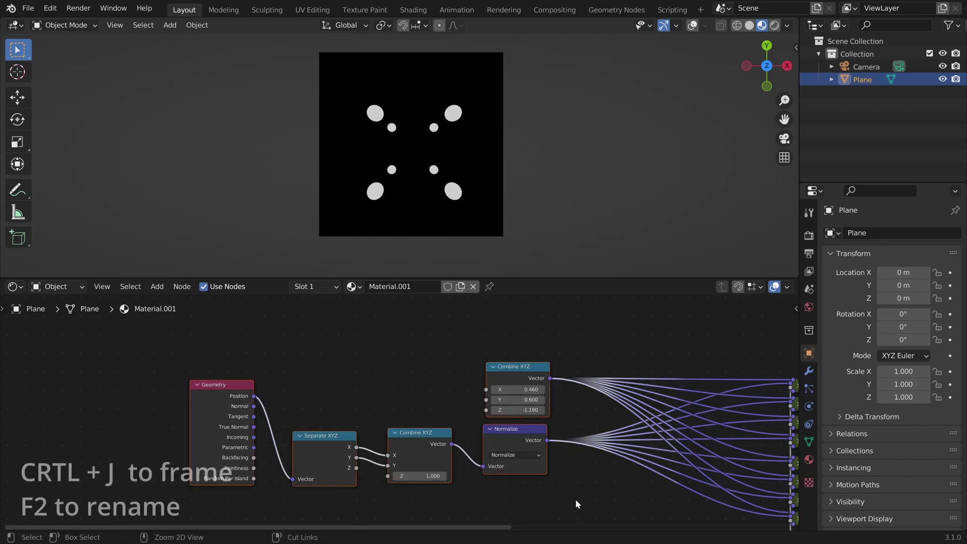
# Step: Frame the selected Geometry, Separate XYZ, Combine XYZ and Normalize nodes together and label the frame "generate ray"
pyautogui.hotkey('ctrl', 'j')
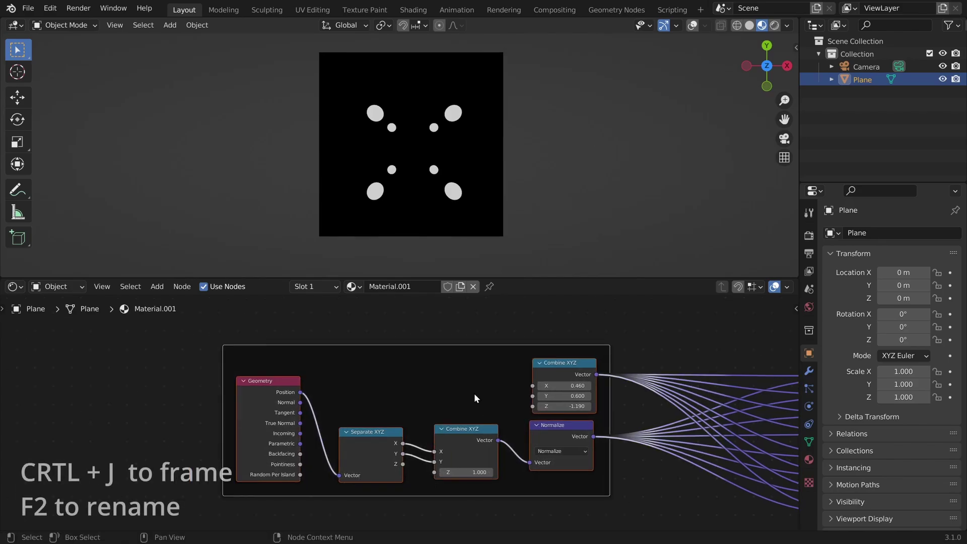
pyautogui.press('F2')
pyautogui.write('gener')
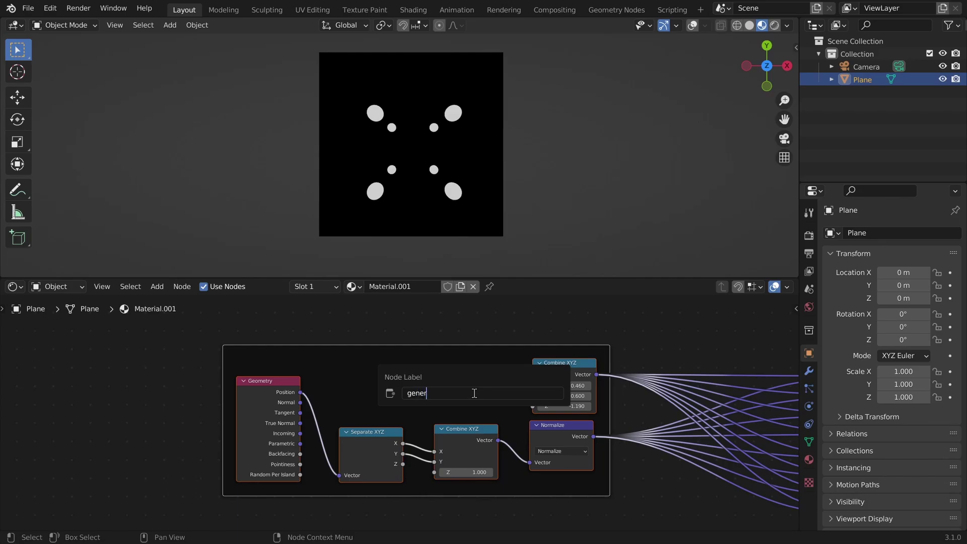
pyautogui.write('ate ray')
pyautogui.press('Return')
pyautogui.scroll(2, 451, 348)
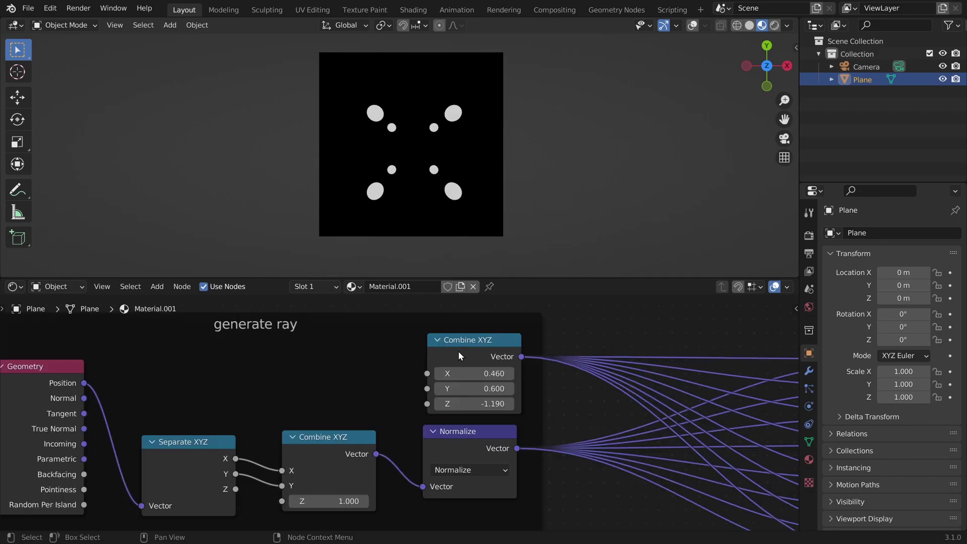
# Step: Delete all Sphere group nodes, the Add nodes chained after them, and the Value node
pyautogui.click(458, 355)
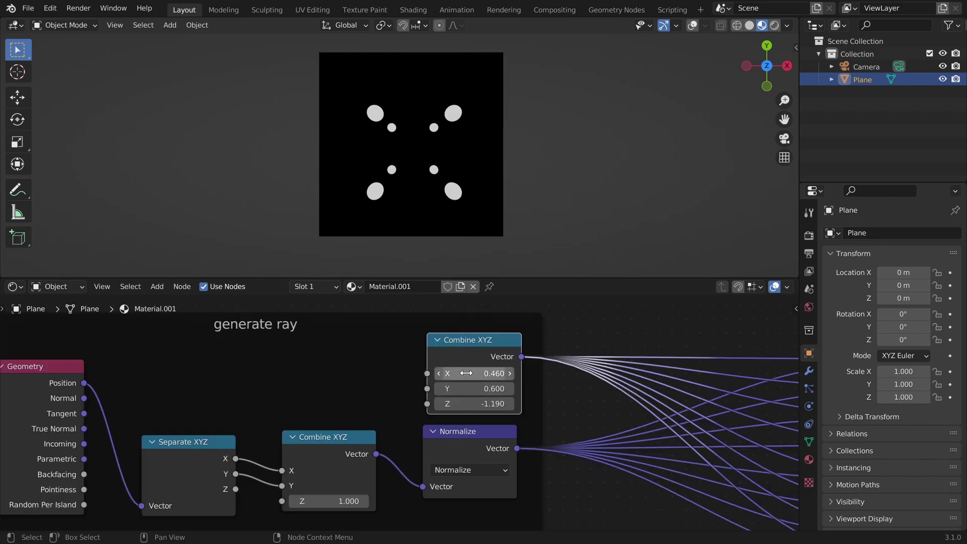
pyautogui.scroll(-3, 448, 374)
pyautogui.click(434, 373)
pyautogui.press('Home')
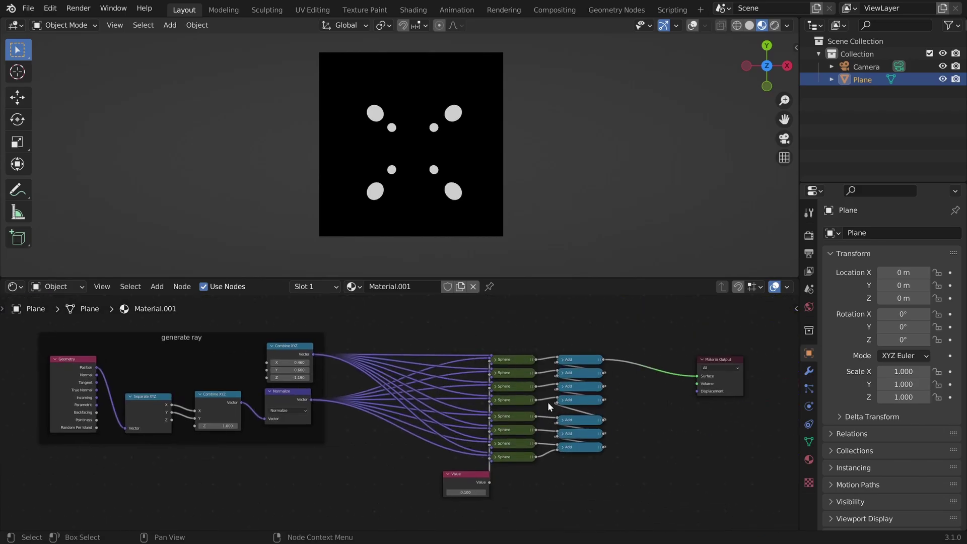
pyautogui.scroll(2, 519, 355)
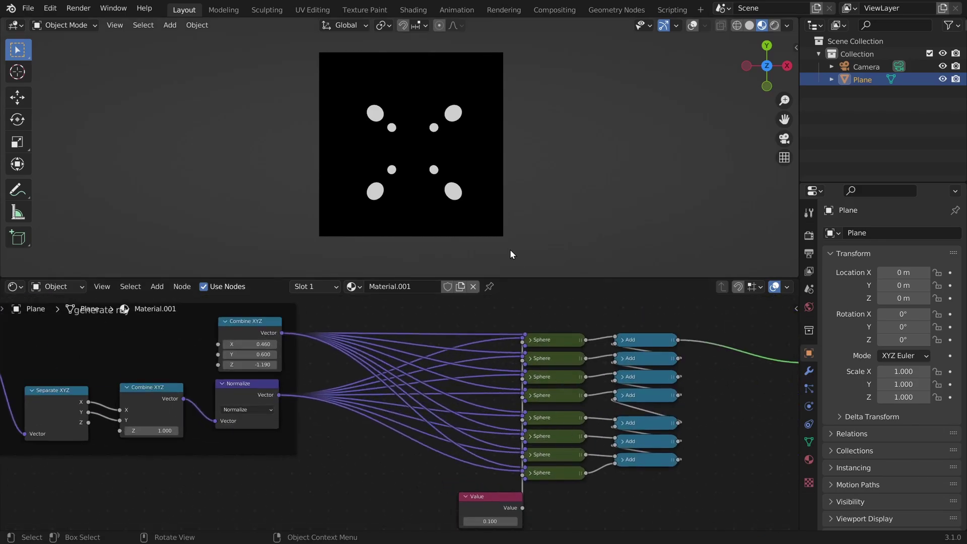
pyautogui.scroll(-1, 554, 486)
pyautogui.moveTo(371, 313); pyautogui.dragTo(630, 503)
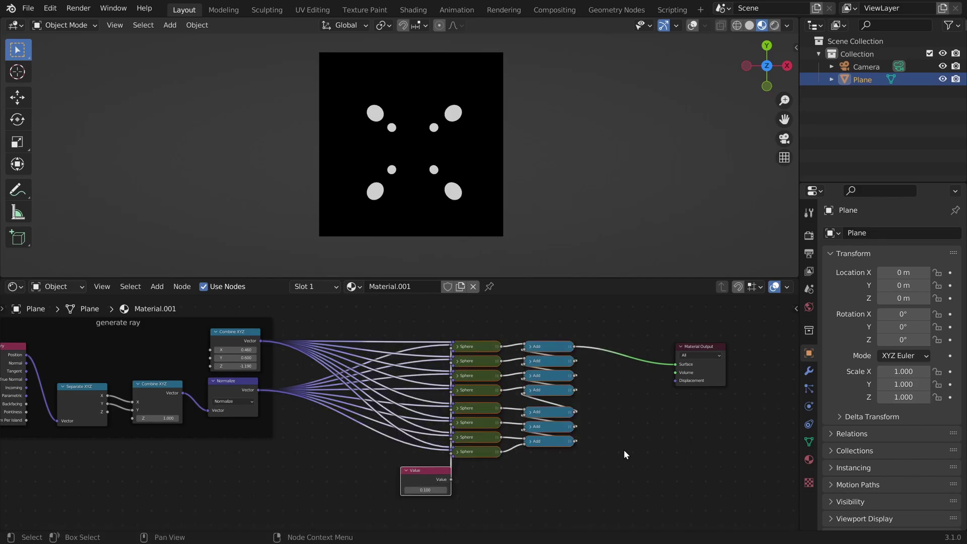
pyautogui.press('x')
# Step: Add one Sphere group node, feeding ro from the ray-origin Combine XYZ vector and rd from the Normalize vector
pyautogui.hotkey('shift', 'a')
pyautogui.write('sspher')
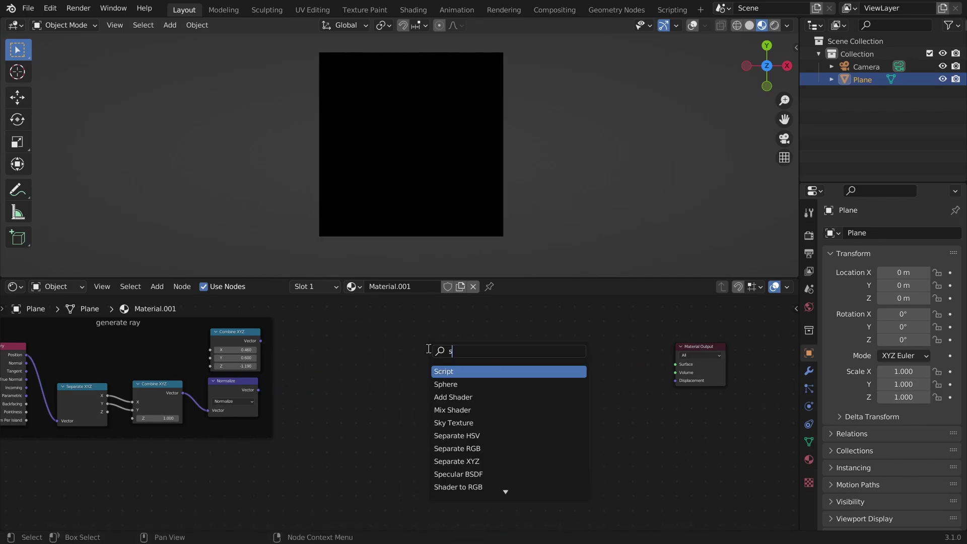
pyautogui.press('Return')
pyautogui.click(430, 350)
pyautogui.scroll(5, 430, 352)
pyautogui.moveTo(180, 335); pyautogui.dragTo(427, 395)
pyautogui.moveTo(176, 408); pyautogui.dragTo(428, 405)
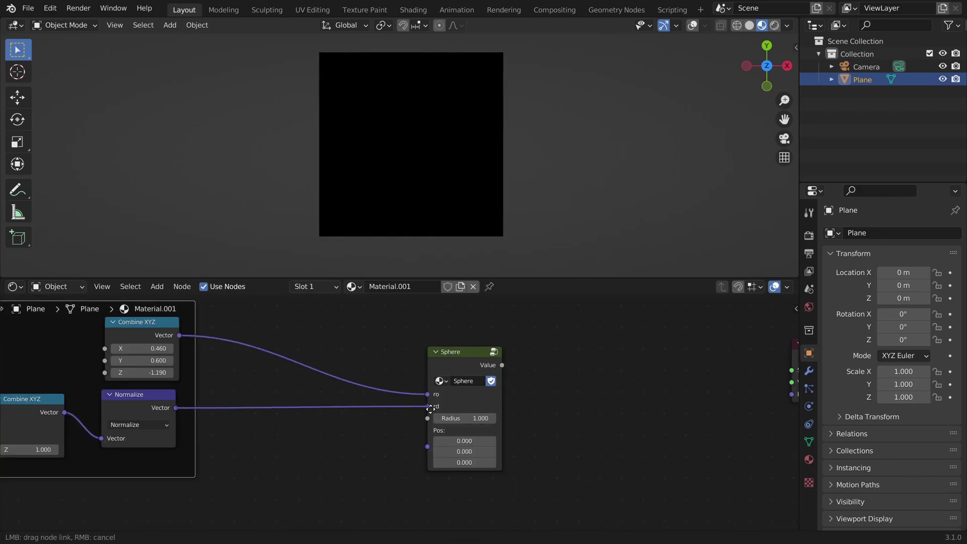
# Step: Connect the Sphere node's Value to the Material Output's Surface and set the sphere's Z position to 0.970
pyautogui.scroll(1, 425, 353)
pyautogui.click(515, 381)
pyautogui.click(510, 390)
pyautogui.moveTo(339, 366); pyautogui.dragTo(403, 384, button='middle')
pyautogui.moveTo(598, 404); pyautogui.dragTo(373, 386, button='middle')
pyautogui.moveTo(370, 373); pyautogui.dragTo(735, 380)
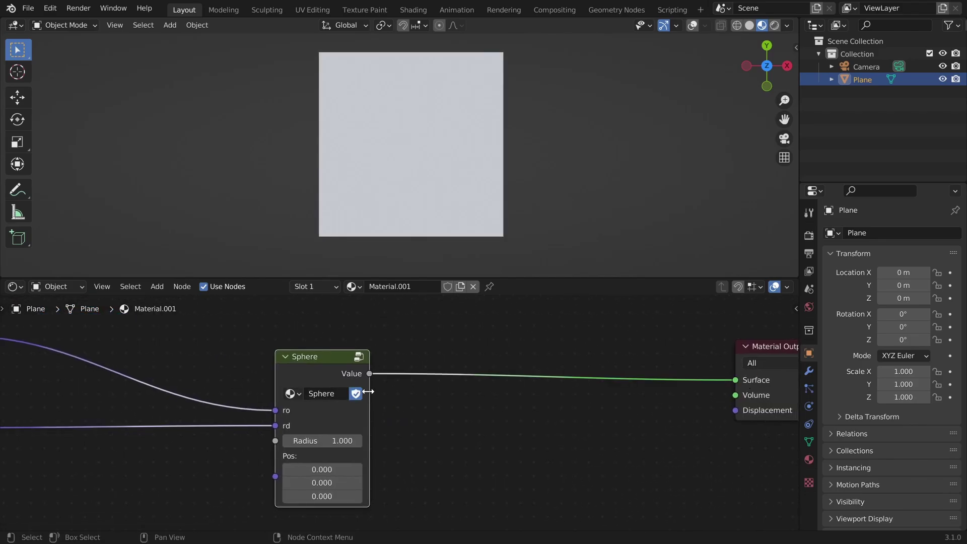
pyautogui.moveTo(353, 409); pyautogui.dragTo(436, 400, button='middle')
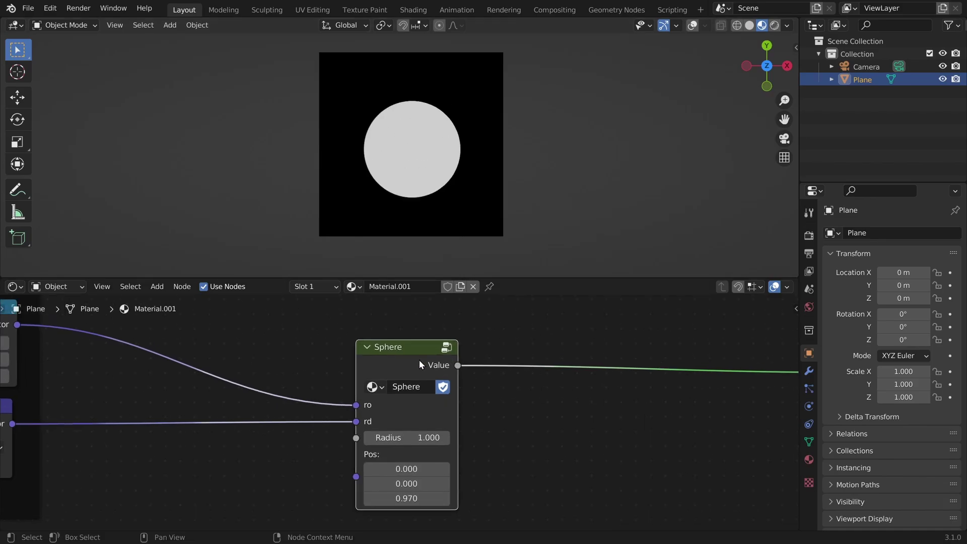
# Step: Open the Sphere node group for editing and move the Dot Product and Maximum nodes closer to the Subtract node
pyautogui.press('Tab')
pyautogui.scroll(-1, 486, 344)
pyautogui.moveTo(426, 355); pyautogui.dragTo(584, 346, button='middle')
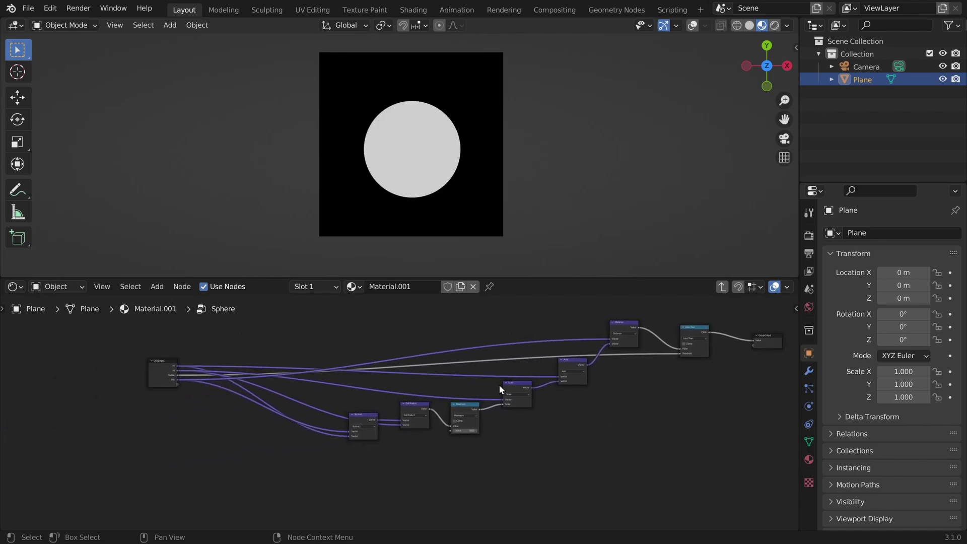
pyautogui.scroll(5, 381, 416)
pyautogui.moveTo(422, 401)
pyautogui.mouseDown()
pyautogui.moveTo(416, 422)
pyautogui.moveTo(414, 414)
pyautogui.mouseUp()
pyautogui.moveTo(513, 405); pyautogui.dragTo(489, 412)
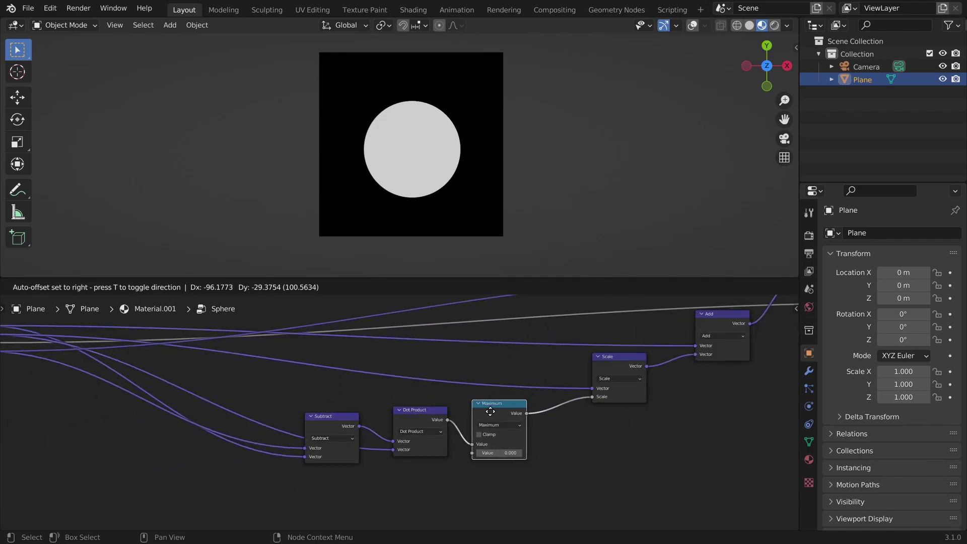
# Step: Frame the Subtract, Dot Product and Maximum nodes together and label the frame "l"
pyautogui.scroll(5, 407, 390)
pyautogui.moveTo(240, 356); pyautogui.dragTo(619, 462)
pyautogui.hotkey('ctrl', 'j')
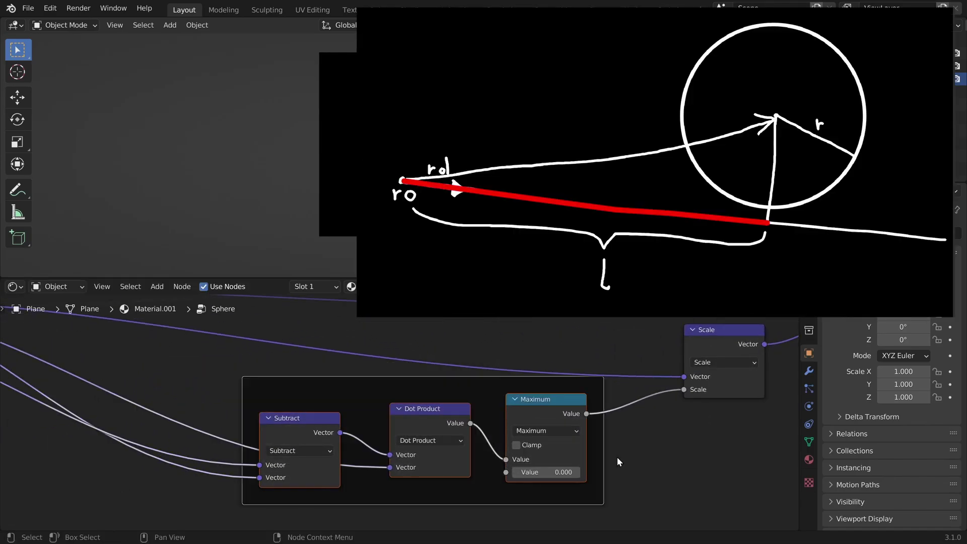
pyautogui.press('F2')
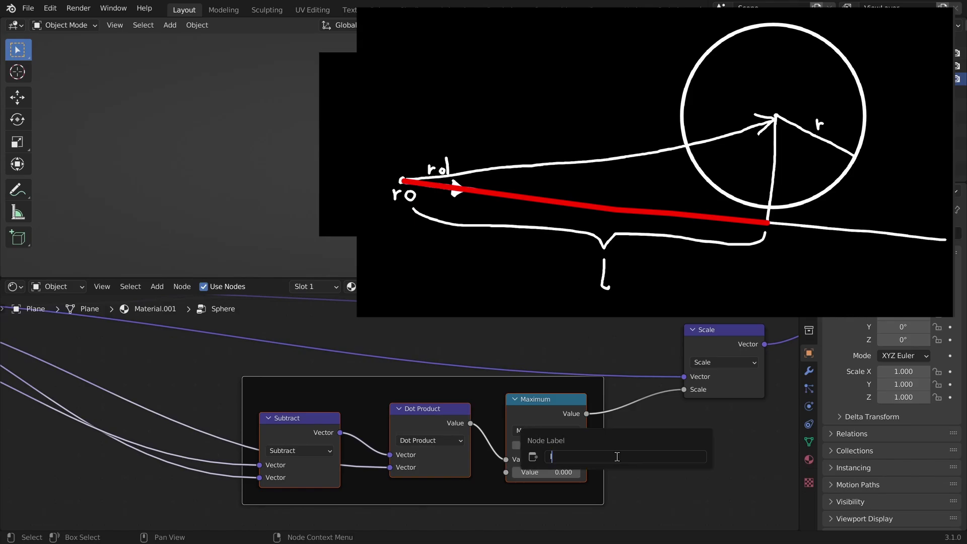
pyautogui.write('l')
pyautogui.press('Return')
# Step: Frame the Scale, Add and Distance nodes together and label the frame "b"
pyautogui.scroll(-3, 667, 416)
pyautogui.moveTo(667, 416); pyautogui.dragTo(511, 467, button='middle')
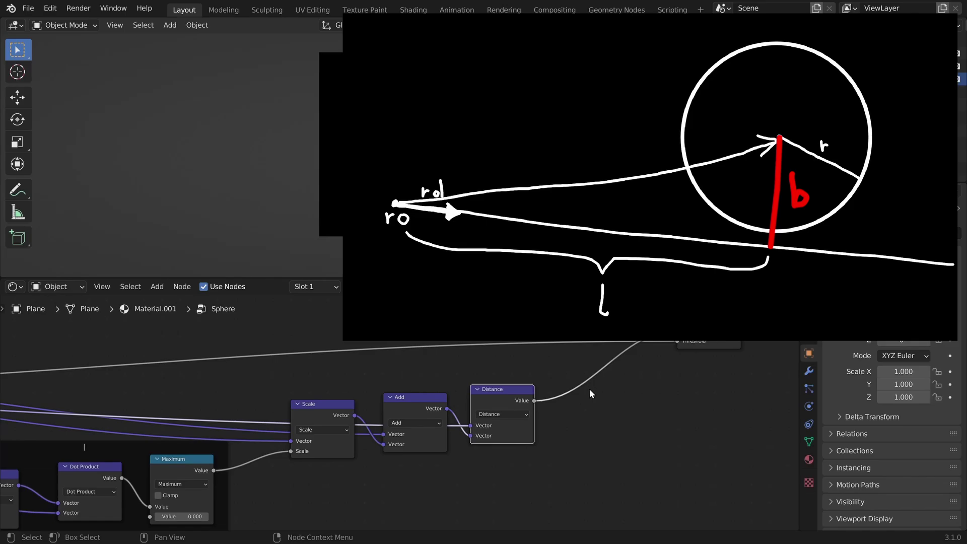
pyautogui.hotkey('ctrl', 'j')
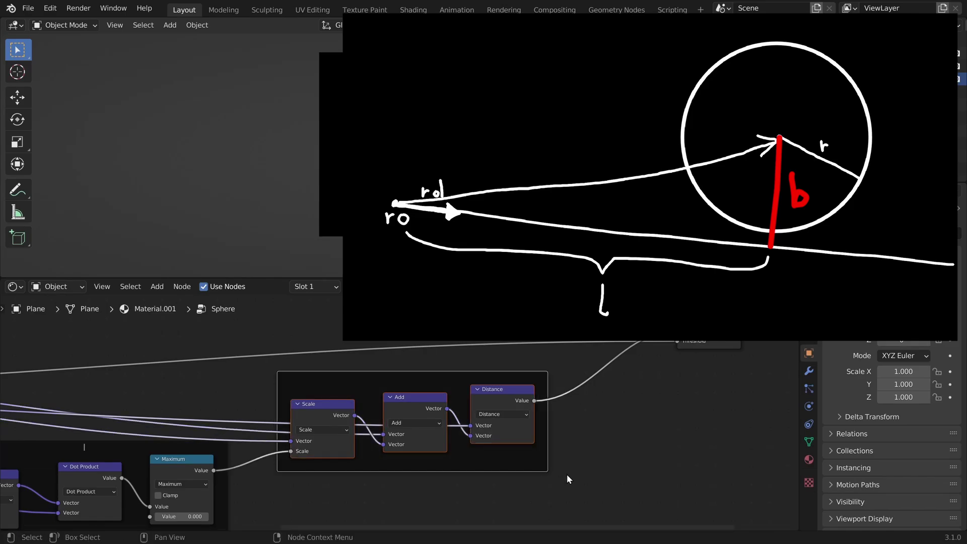
pyautogui.press('F2')
pyautogui.write('b')
pyautogui.press('Return')
# Step: Put the Less Than node in its own frame, label the frame "mask", and clear the selection
pyautogui.click(594, 350)
pyautogui.scroll(-4, 605, 349)
pyautogui.moveTo(617, 349); pyautogui.dragTo(421, 421, button='middle')
pyautogui.scroll(4, 562, 350)
pyautogui.scroll(6, 448, 403)
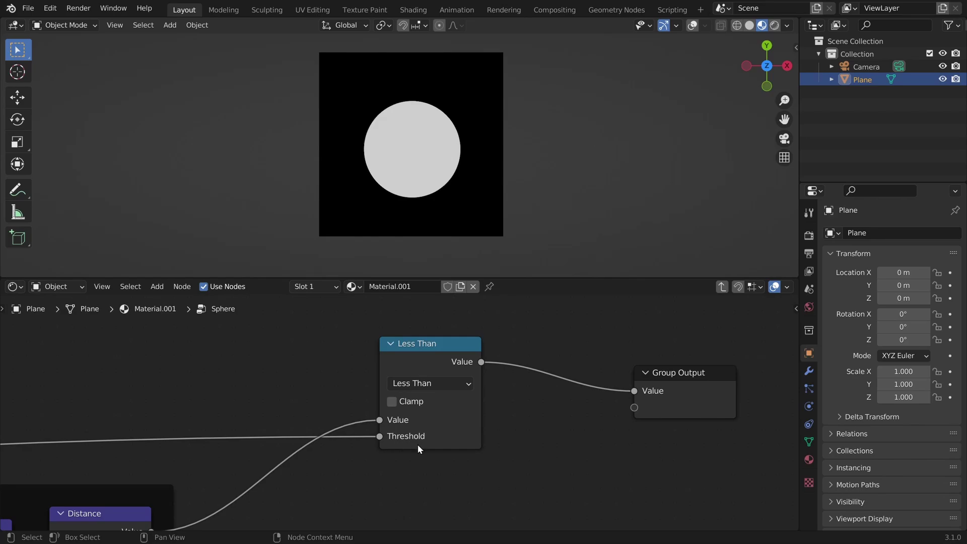
pyautogui.click(442, 392)
pyautogui.hotkey('ctrl', 'j')
pyautogui.press('F2')
pyautogui.write('mask')
pyautogui.press('Return')
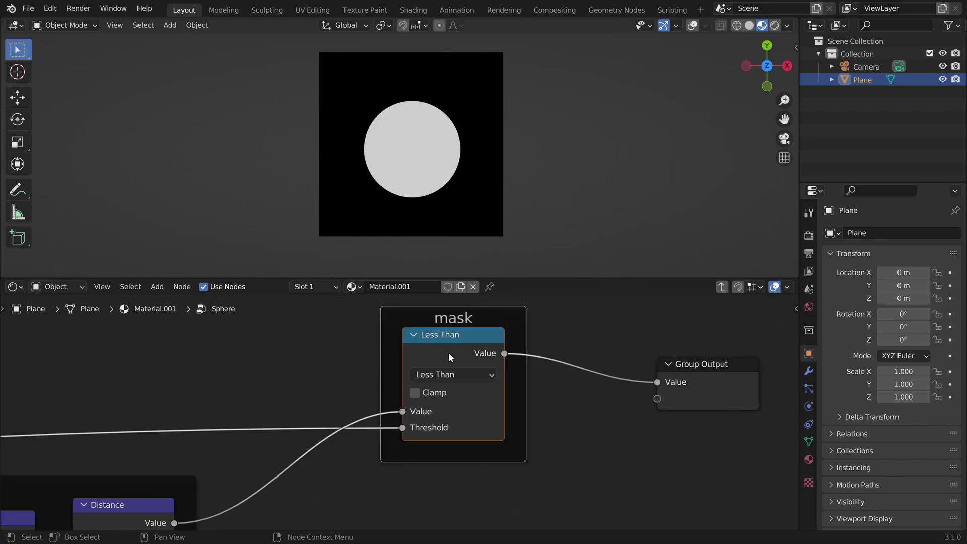
pyautogui.click(534, 364)
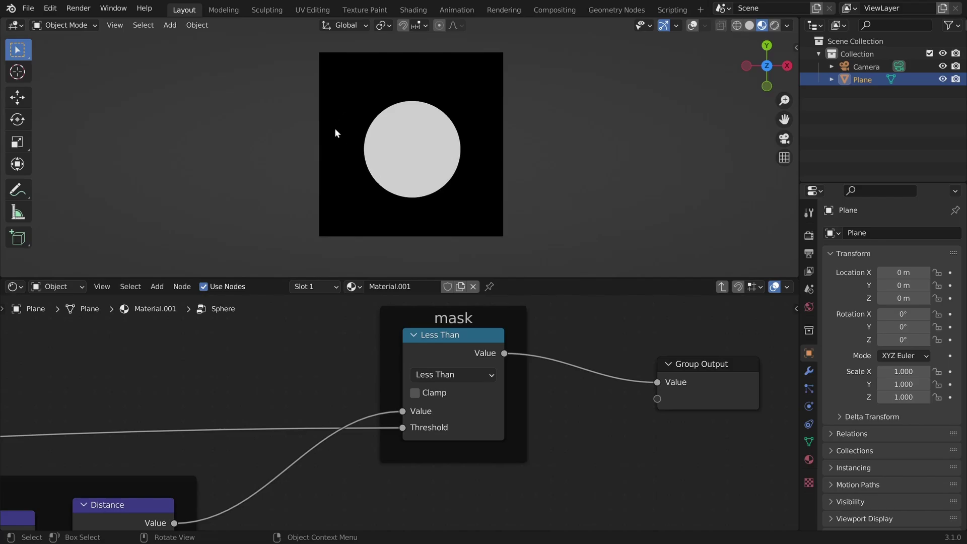
pyautogui.scroll(-6, 458, 332)
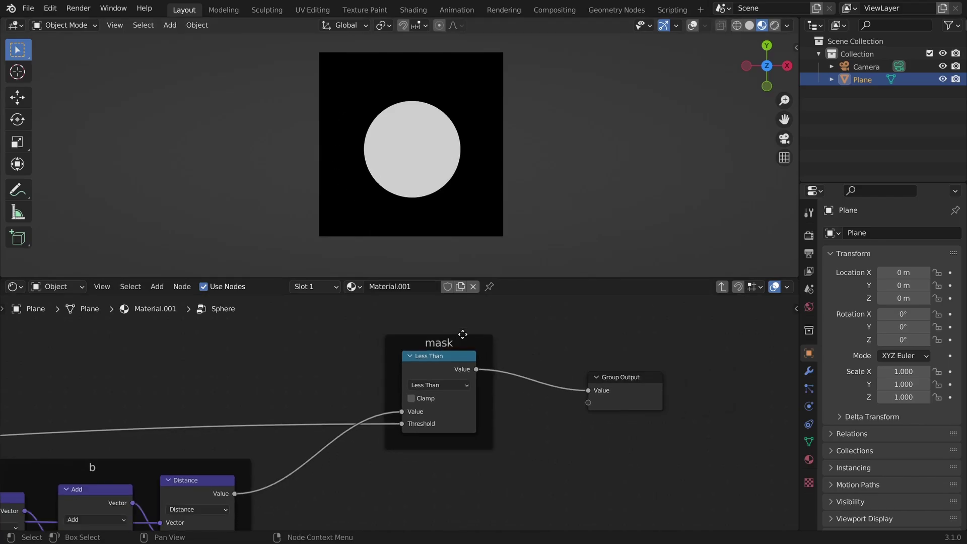
pyautogui.moveTo(383, 404); pyautogui.dragTo(597, 371, button='middle')
pyautogui.scroll(3, 414, 433)
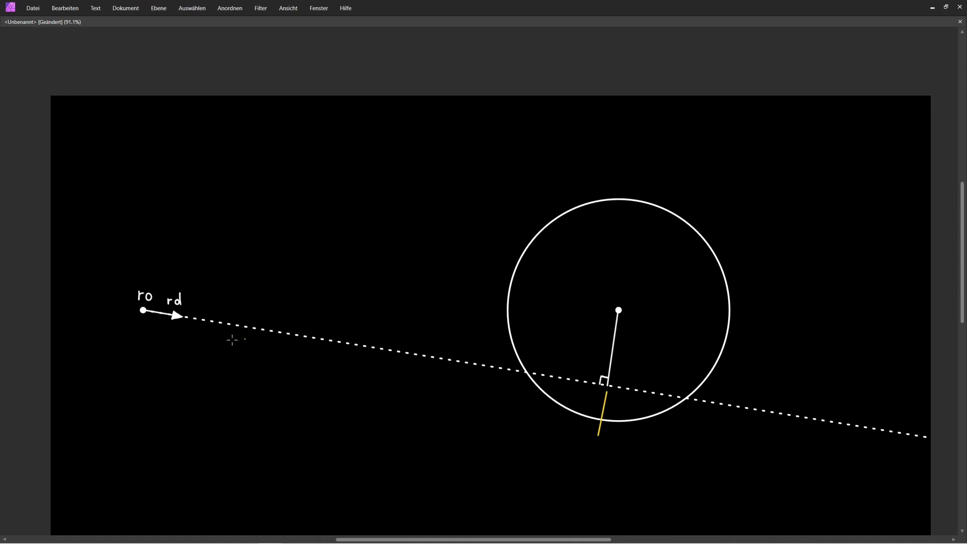
# Step: In the Affinity Photo ray diagram, complete the yellow bracket from ro to the perpendicular's foot and hand-letter it "l"
pyautogui.keyDown('shift'); pyautogui.click(133, 350); pyautogui.keyUp('shift')
pyautogui.keyDown('shift'); pyautogui.click(139, 319); pyautogui.keyUp('shift')
pyautogui.moveTo(346, 401); pyautogui.dragTo(354, 422)
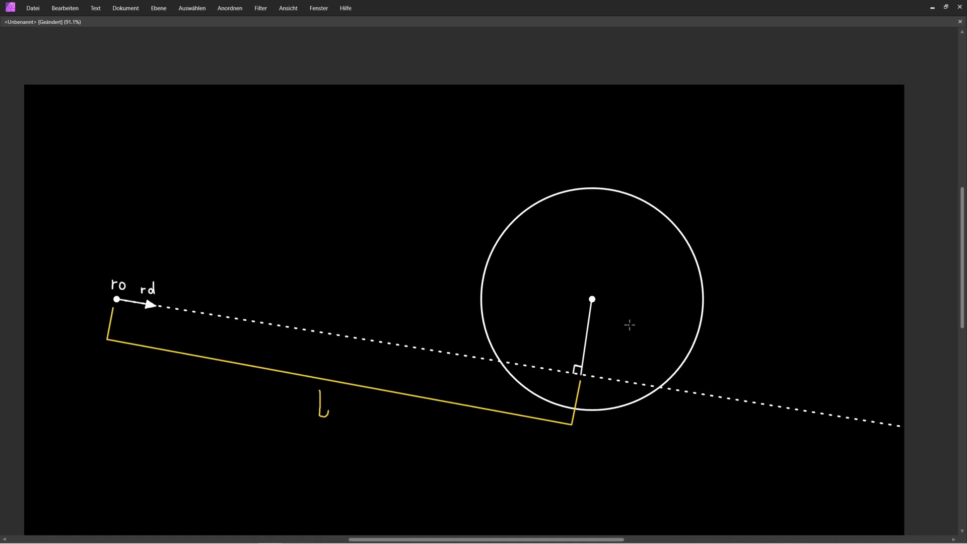
# Step: Hand-letter a yellow "b" beside the perpendicular line from the circle's centre to the ray
pyautogui.keyDown('ctrl'); pyautogui.scroll(8, 628, 324); pyautogui.keyUp('ctrl')
pyautogui.moveTo(534, 206); pyautogui.dragTo(542, 276)
pyautogui.keyDown('ctrl'); pyautogui.scroll(-7, 513, 258); pyautogui.keyUp('ctrl')
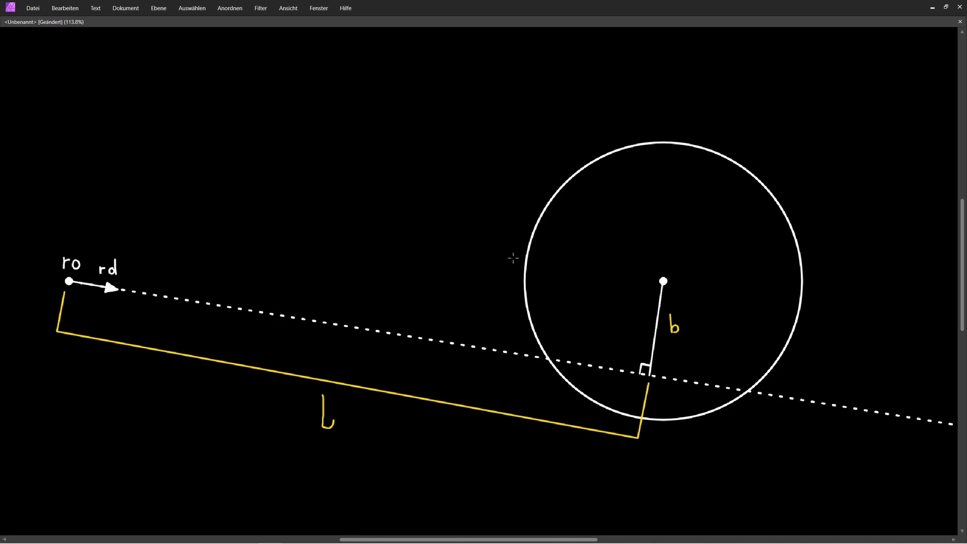
# Step: Paint a red dot where the dotted ray first crosses the circle
pyautogui.keyDown('ctrl'); pyautogui.scroll(8, 565, 361); pyautogui.keyUp('ctrl')
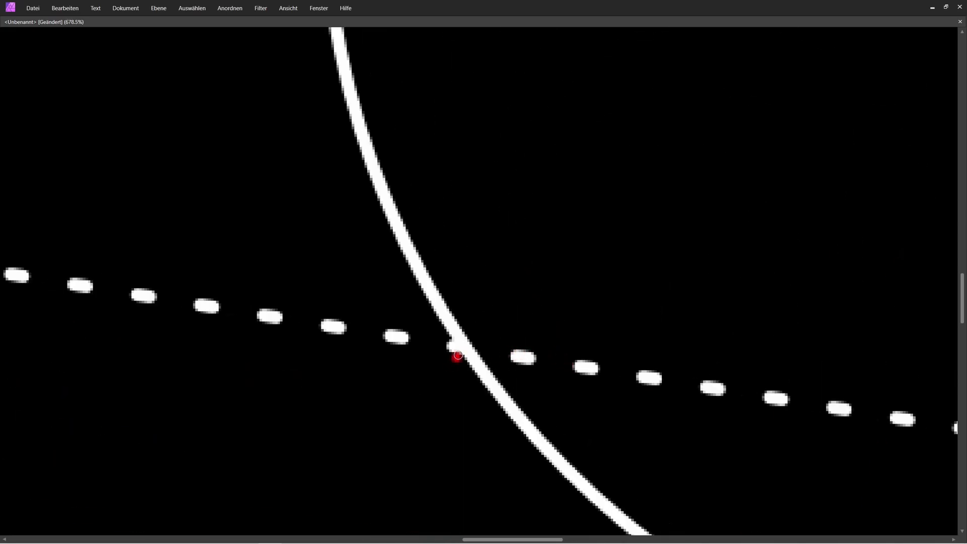
pyautogui.moveTo(456, 353); pyautogui.dragTo(468, 349)
pyautogui.keyDown('ctrl'); pyautogui.scroll(-8, 541, 362); pyautogui.keyUp('ctrl')
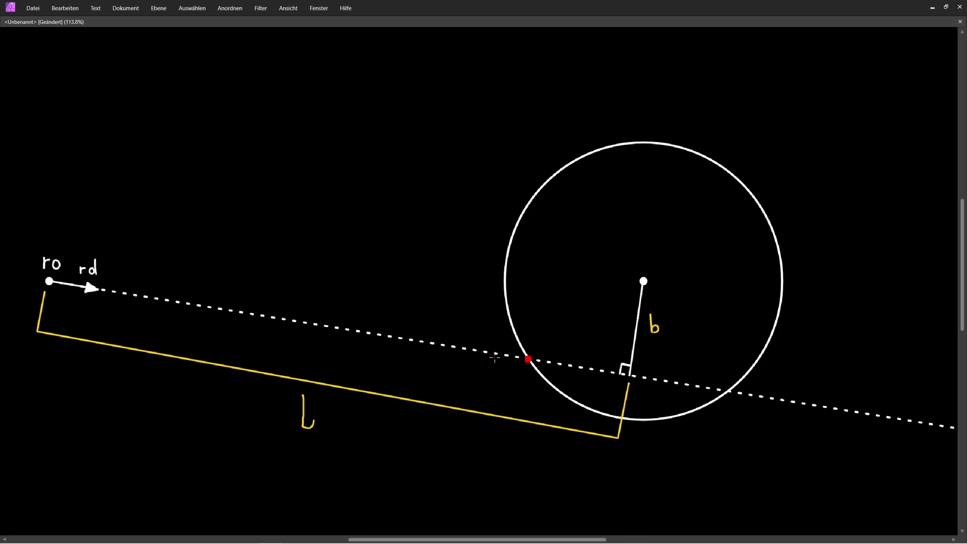
# Step: Draw a red bracket below the ray from ro to the red intersection dot and hand-letter it "d"
pyautogui.moveTo(527, 368); pyautogui.dragTo(524, 384)
pyautogui.moveTo(415, 376); pyautogui.dragTo(427, 377, button='middle')
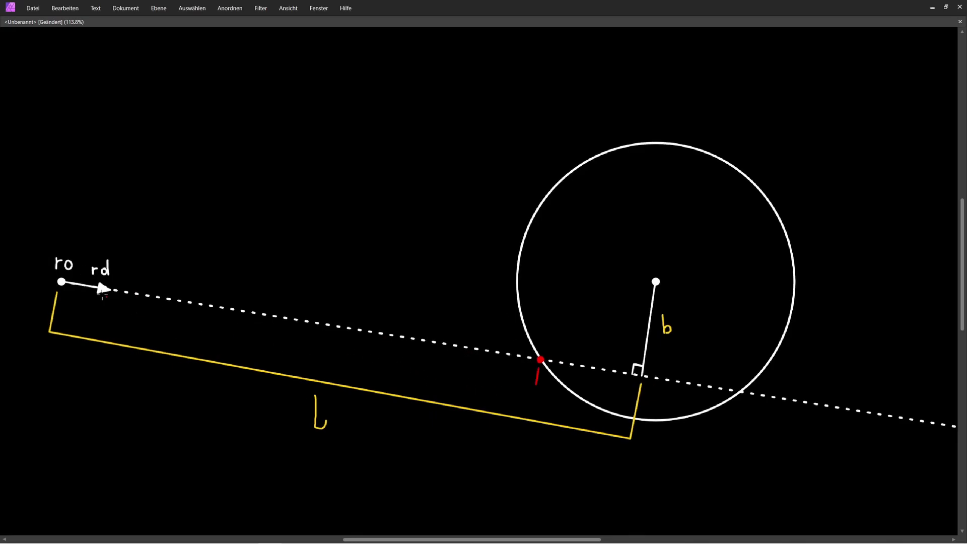
pyautogui.keyDown('shift'); pyautogui.click(58, 303); pyautogui.keyUp('shift')
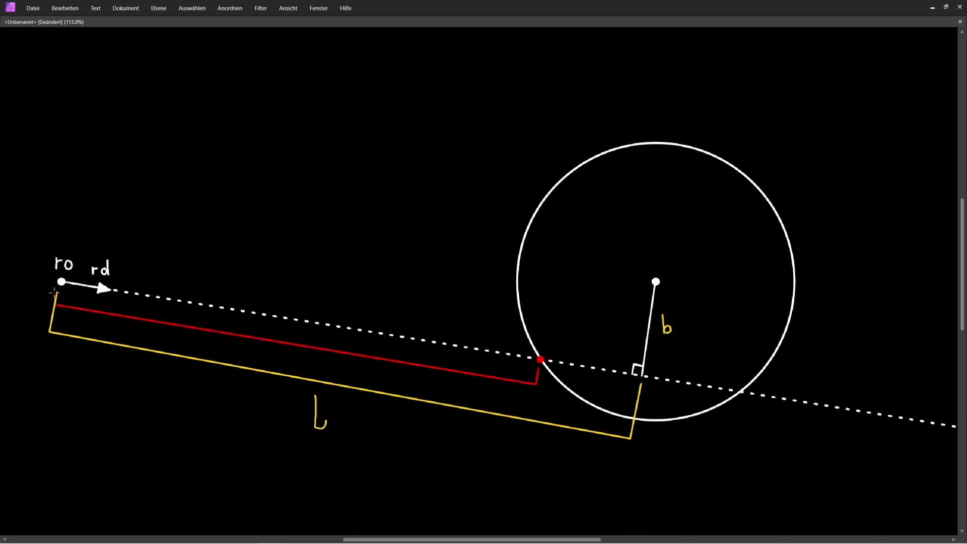
pyautogui.scroll(-3, 518, 345)
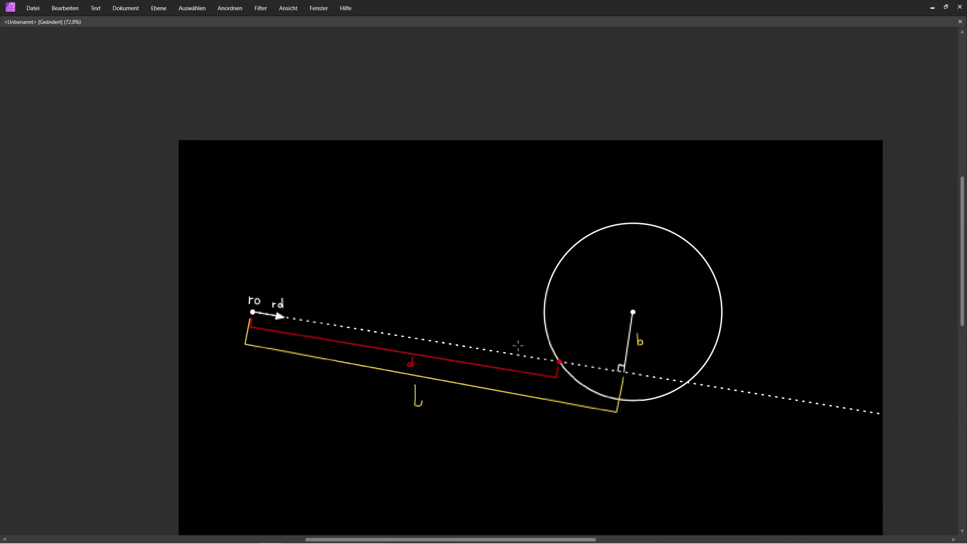
pyautogui.moveTo(519, 346); pyautogui.dragTo(511, 348, button='middle')
pyautogui.scroll(3, 456, 370)
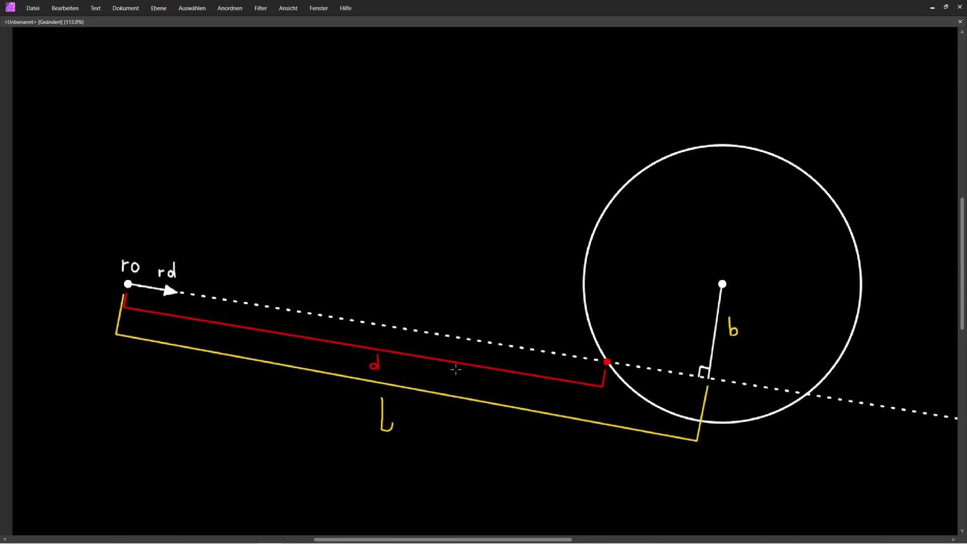
pyautogui.moveTo(433, 358); pyautogui.dragTo(460, 365, button='middle')
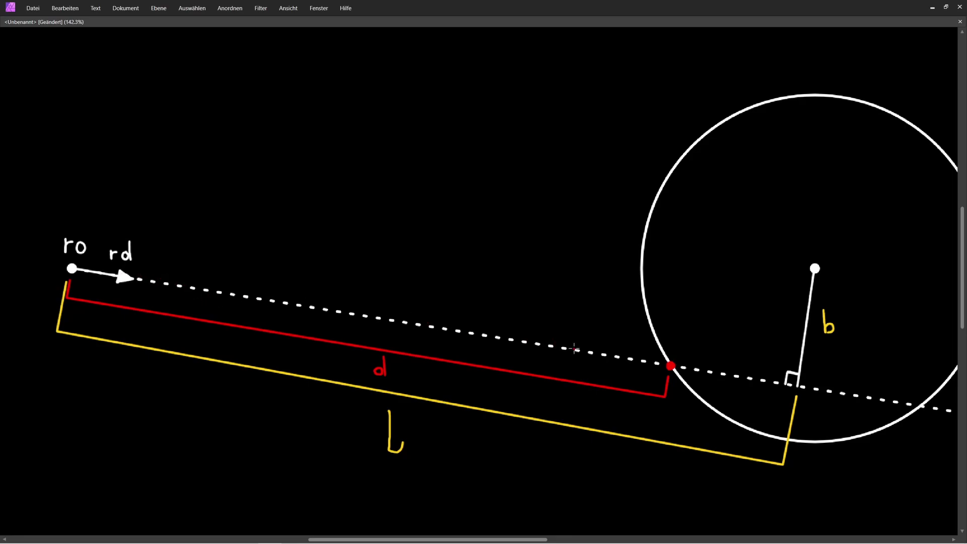
# Step: Draw a solid white line along the ray from the red dot to the perpendicular's foot and hand-letter it "a"
pyautogui.keyDown('ctrl'); pyautogui.scroll(-1, 546, 304); pyautogui.keyUp('ctrl')
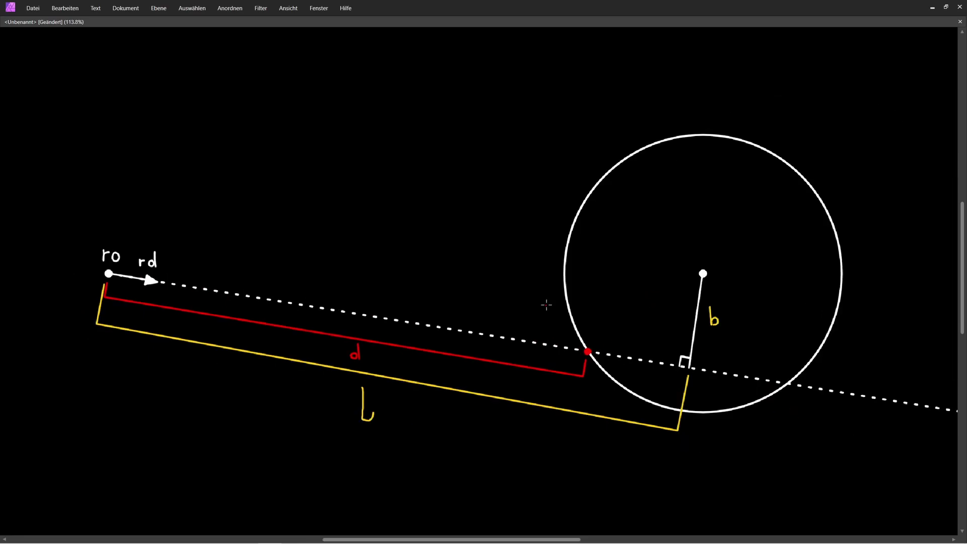
pyautogui.keyDown('ctrl'); pyautogui.scroll(3, 642, 366); pyautogui.keyUp('ctrl')
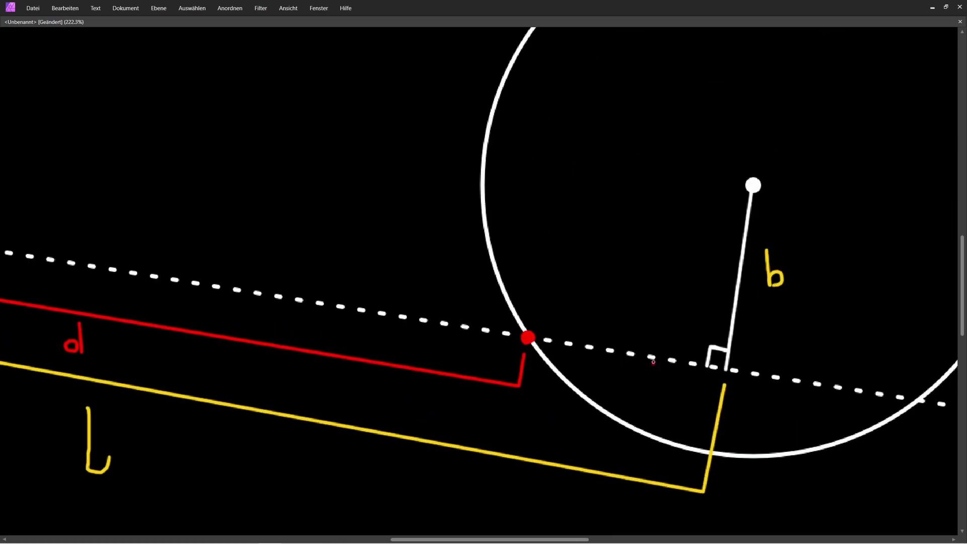
pyautogui.keyDown('ctrl'); pyautogui.scroll(2, 617, 353); pyautogui.keyUp('ctrl')
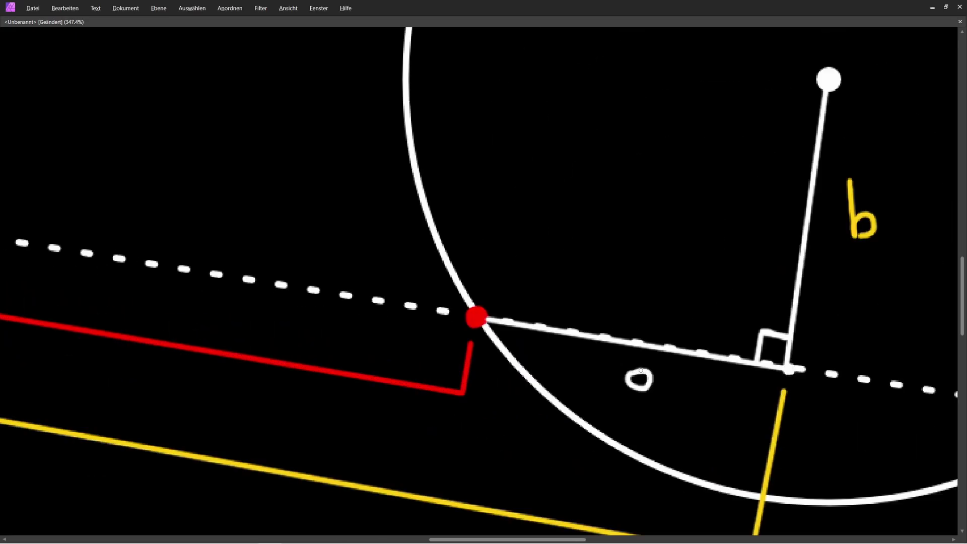
pyautogui.moveTo(654, 371); pyautogui.dragTo(655, 392)
pyautogui.keyDown('ctrl'); pyautogui.scroll(-4, 862, 277); pyautogui.keyUp('ctrl')
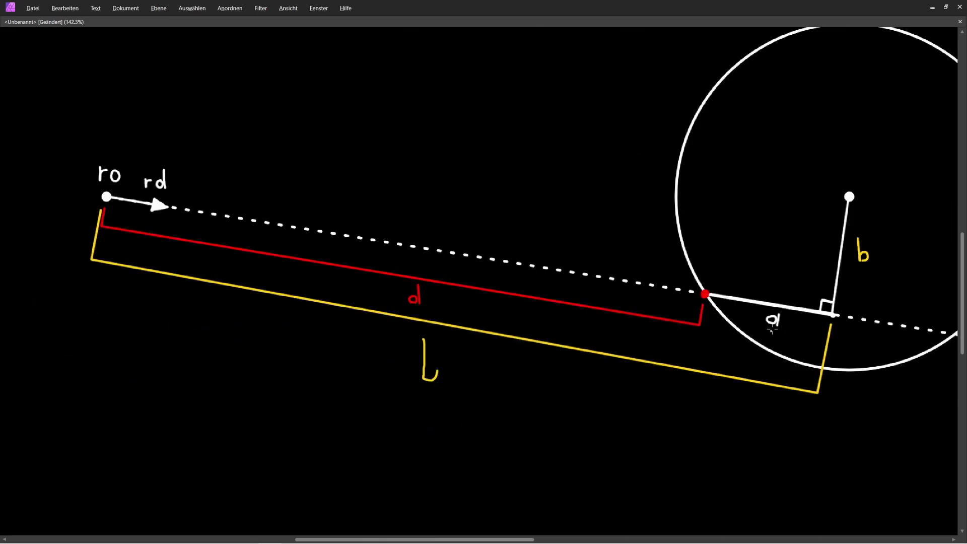
# Step: Hand-letter the equation "d = l − a" in white below the diagram's l label
pyautogui.keyDown('ctrl'); pyautogui.scroll(3, 469, 355); pyautogui.keyUp('ctrl')
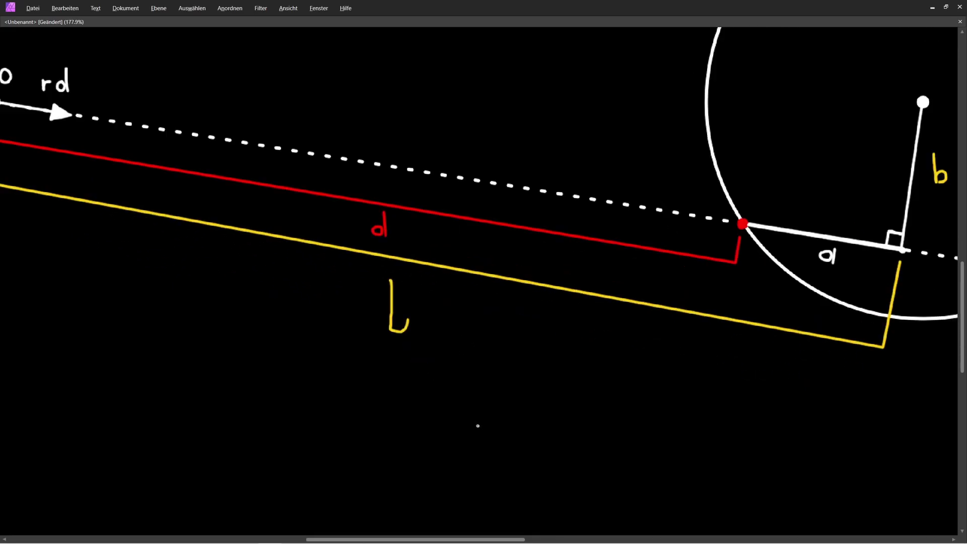
pyautogui.moveTo(437, 392)
pyautogui.mouseDown()
pyautogui.moveTo(431, 403)
pyautogui.moveTo(436, 392)
pyautogui.mouseUp()
pyautogui.moveTo(447, 359); pyautogui.dragTo(447, 410)
pyautogui.moveTo(466, 387); pyautogui.dragTo(490, 386)
pyautogui.moveTo(469, 398); pyautogui.dragTo(488, 397)
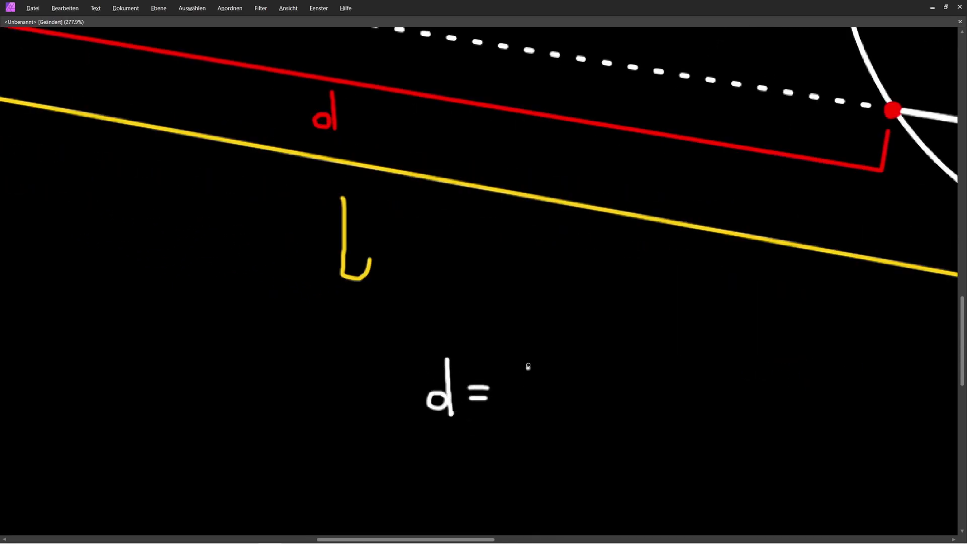
pyautogui.moveTo(526, 353); pyautogui.dragTo(534, 419)
pyautogui.moveTo(560, 386); pyautogui.dragTo(615, 392)
pyautogui.moveTo(633, 383); pyautogui.dragTo(633, 406)
pyautogui.keyDown('ctrl'); pyautogui.scroll(-3, 518, 451); pyautogui.keyUp('ctrl')
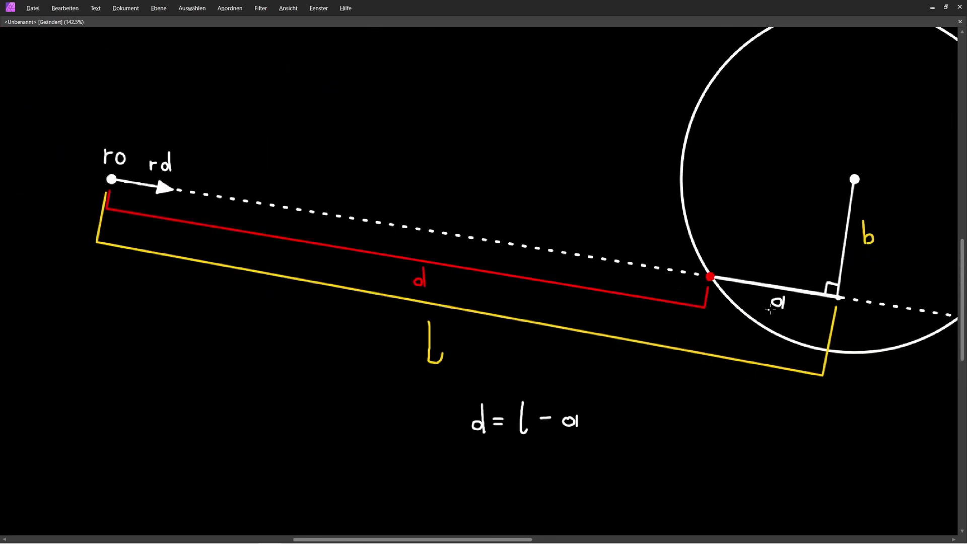
# Step: Draw a straight white line from the red intersection dot to the circle's centre dot
pyautogui.keyDown('ctrl'); pyautogui.scroll(-1, 647, 367); pyautogui.keyUp('ctrl')
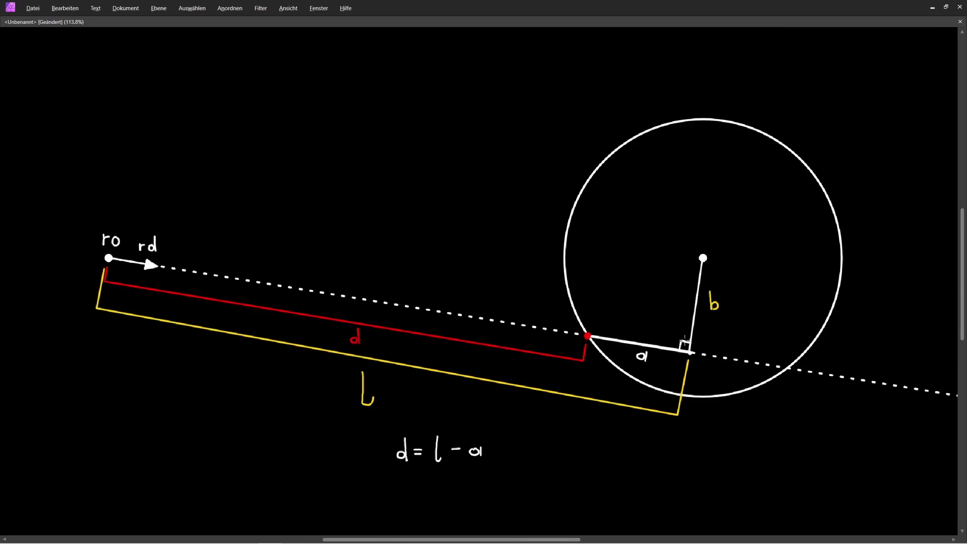
pyautogui.keyDown('ctrl'); pyautogui.scroll(2, 678, 337); pyautogui.keyUp('ctrl')
pyautogui.keyDown('ctrl'); pyautogui.scroll(1, 647, 359); pyautogui.keyUp('ctrl')
pyautogui.keyDown('ctrl'); pyautogui.scroll(-1, 629, 327); pyautogui.keyUp('ctrl')
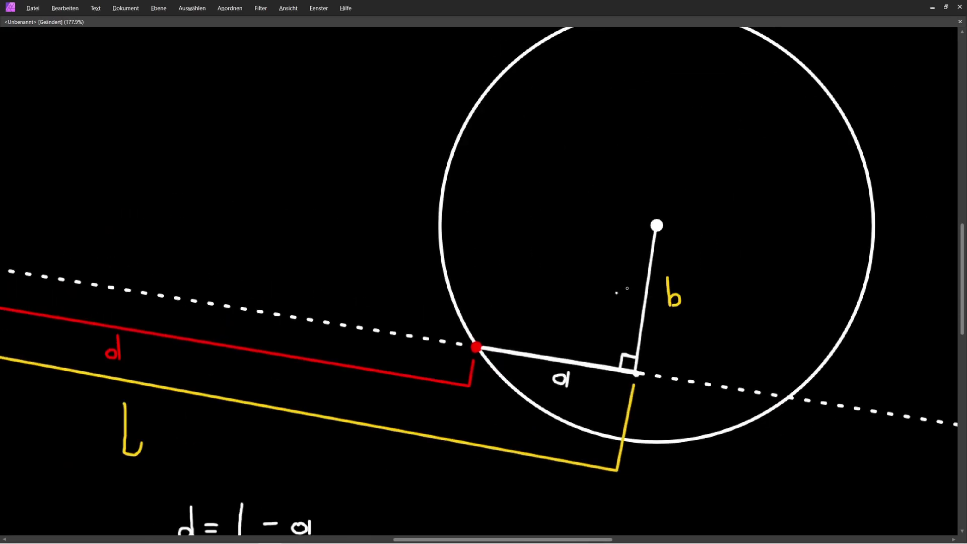
pyautogui.keyDown('ctrl'); pyautogui.scroll(1, 645, 282); pyautogui.keyUp('ctrl')
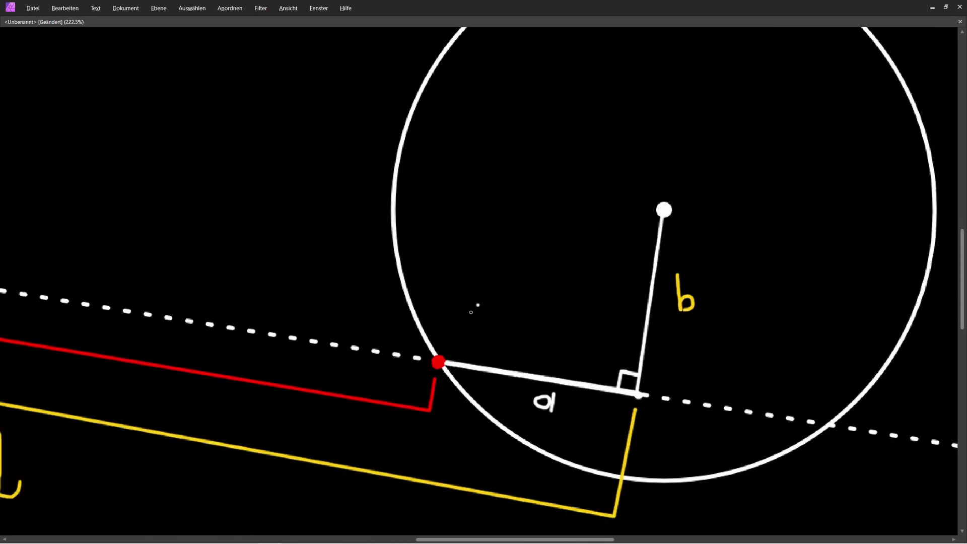
pyautogui.moveTo(443, 359); pyautogui.dragTo(653, 218)
# Step: Hand-letter a white "c" beside the line joining the red dot and the circle's centre
pyautogui.keyDown('ctrl'); pyautogui.scroll(1, 449, 237); pyautogui.keyUp('ctrl')
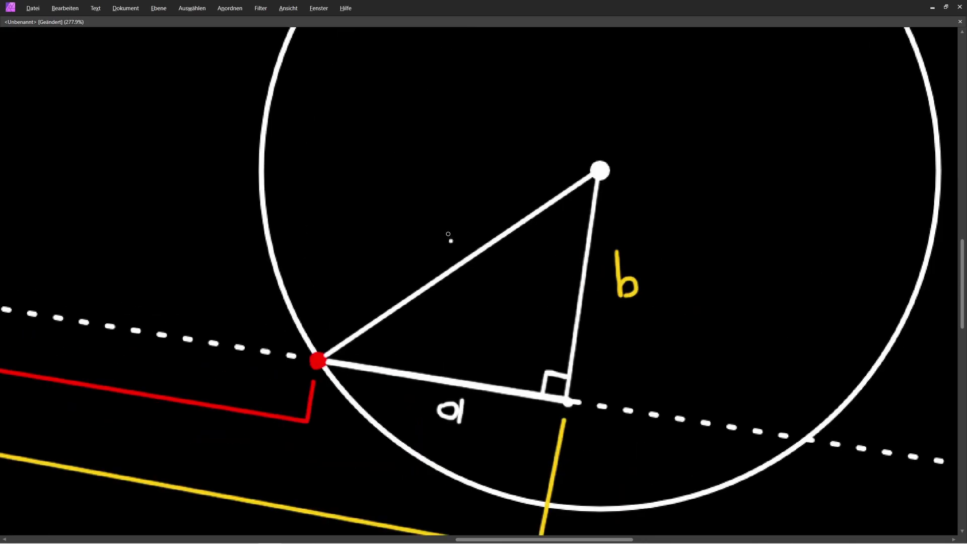
pyautogui.keyDown('ctrl'); pyautogui.scroll(2, 451, 229); pyautogui.keyUp('ctrl')
pyautogui.moveTo(459, 230); pyautogui.dragTo(460, 254)
pyautogui.keyDown('ctrl'); pyautogui.scroll(-3, 472, 272); pyautogui.keyUp('ctrl')
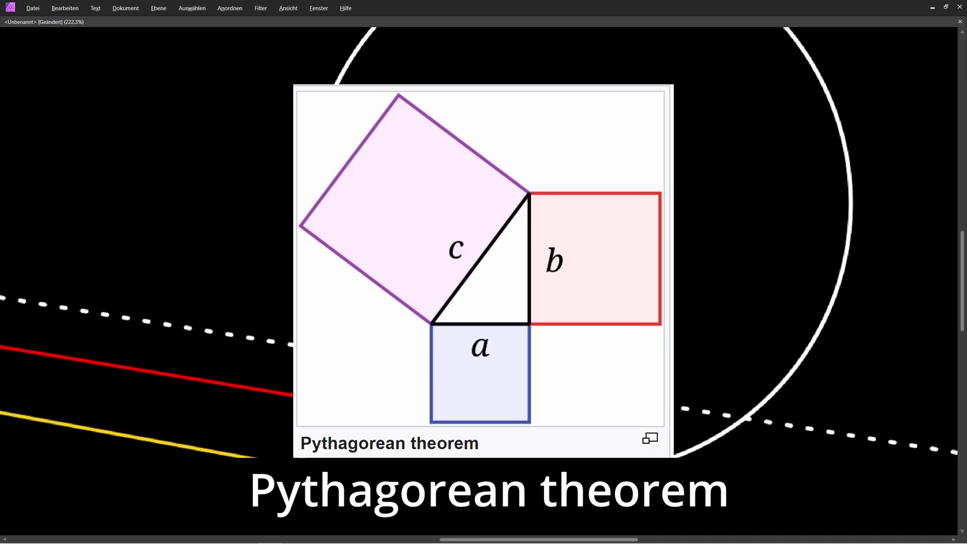
pyautogui.keyDown('ctrl'); pyautogui.scroll(1, 701, 261); pyautogui.keyUp('ctrl')
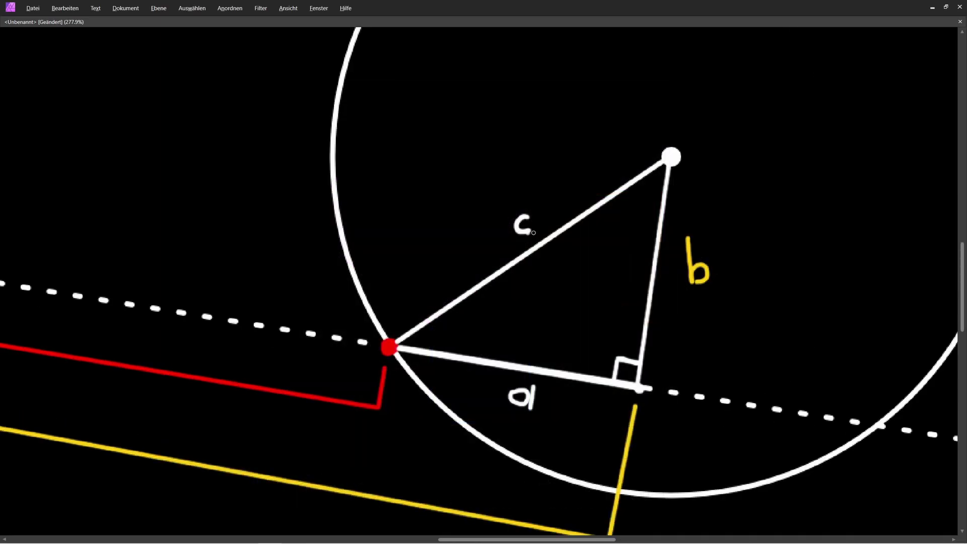
# Step: Sketch a second freehand radius from the circle's centre to its upper-left edge
pyautogui.keyDown('ctrl'); pyautogui.scroll(-3, 533, 232); pyautogui.keyUp('ctrl')
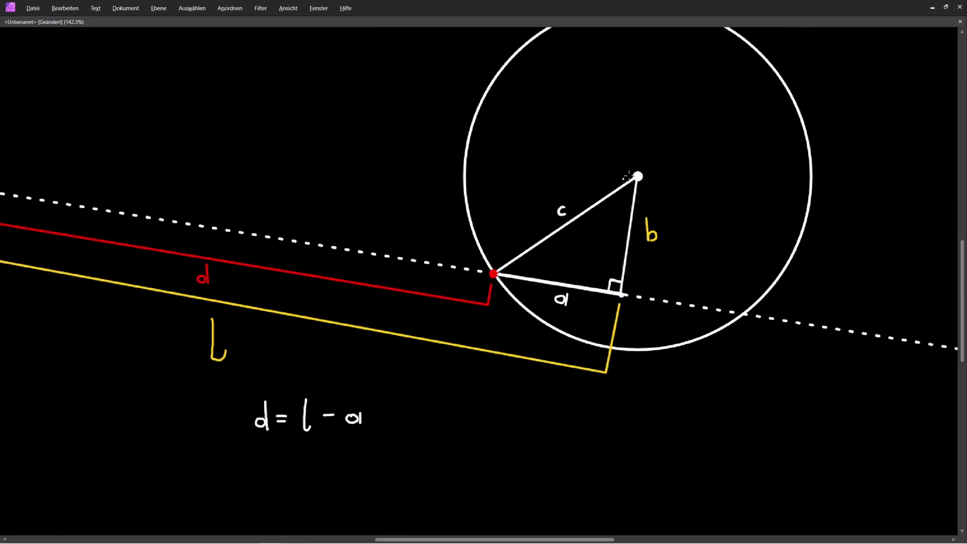
pyautogui.moveTo(589, 241); pyautogui.dragTo(433, 173)
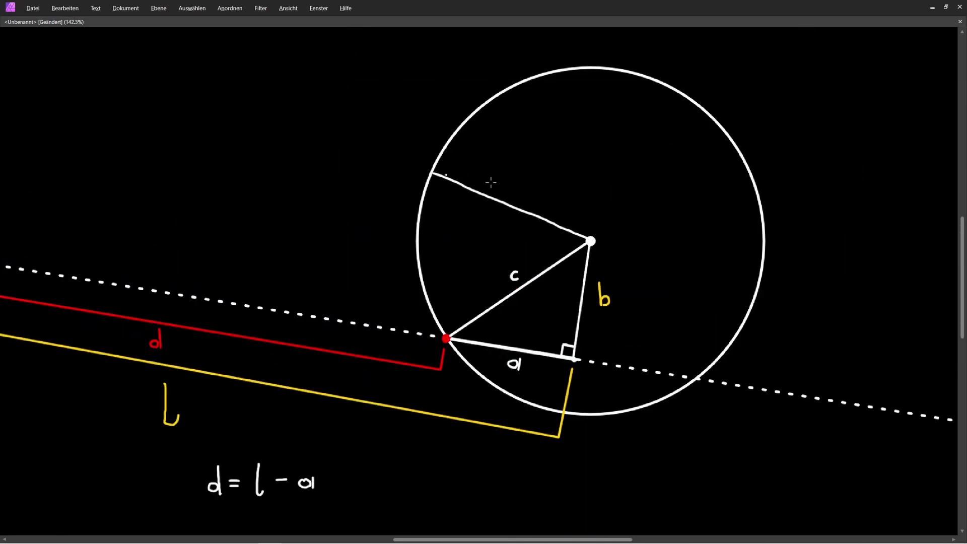
pyautogui.moveTo(521, 188); pyautogui.dragTo(532, 190)
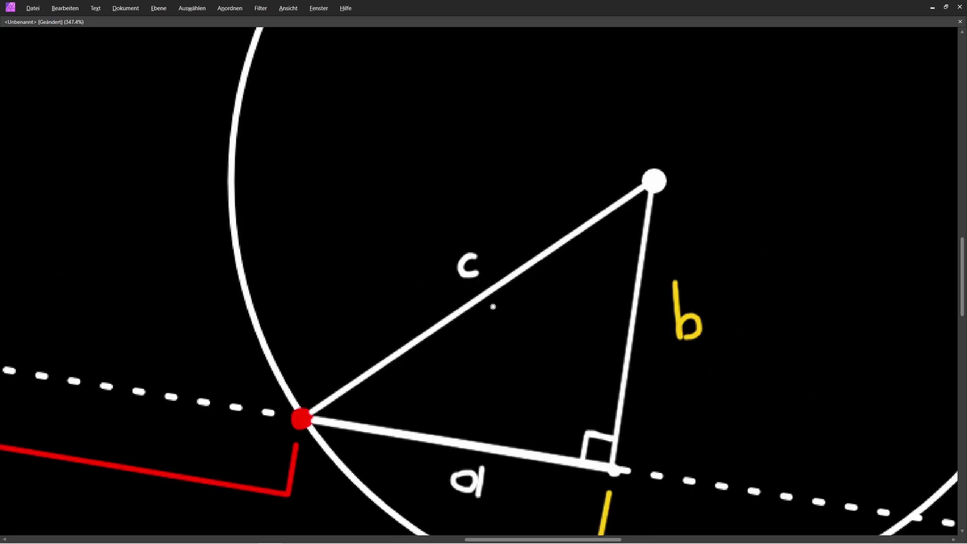
pyautogui.moveTo(493, 307)
pyautogui.mouseDown()
pyautogui.moveTo(494, 326)
pyautogui.moveTo(509, 310)
pyautogui.mouseUp()
# Step: Hand-letter the Pythagorean equation "a² + b² = c²" in white below the yellow bracket's far end
pyautogui.keyDown('ctrl'); pyautogui.scroll(-5, 537, 334); pyautogui.keyUp('ctrl')
pyautogui.keyDown('ctrl'); pyautogui.scroll(8, 490, 503); pyautogui.keyUp('ctrl')
pyautogui.moveTo(209, 301); pyautogui.dragTo(219, 328)
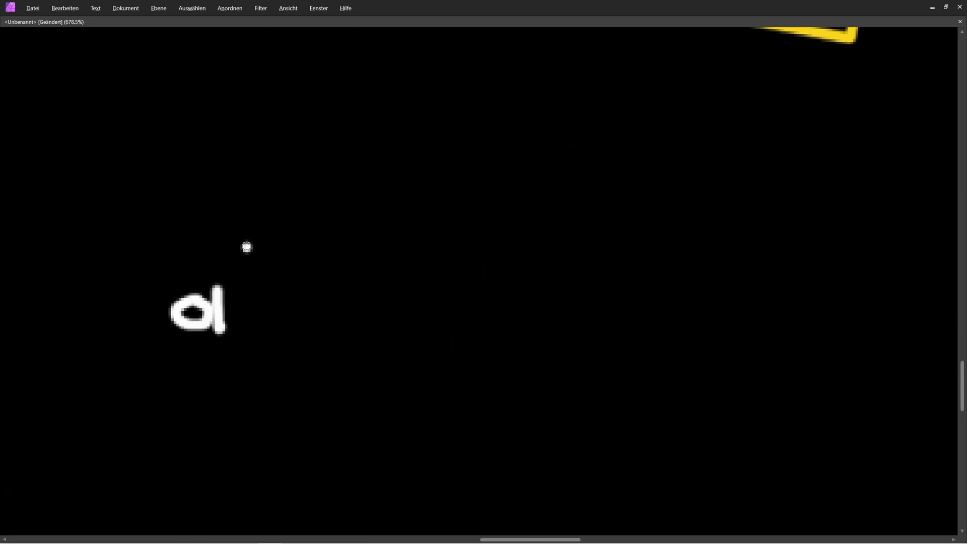
pyautogui.moveTo(227, 237); pyautogui.dragTo(246, 269)
pyautogui.moveTo(293, 305); pyautogui.dragTo(323, 306)
pyautogui.moveTo(308, 292); pyautogui.dragTo(305, 324)
pyautogui.moveTo(357, 239); pyautogui.dragTo(351, 329)
pyautogui.moveTo(355, 308); pyautogui.dragTo(358, 336)
pyautogui.moveTo(398, 212); pyautogui.dragTo(418, 250)
pyautogui.moveTo(471, 284); pyautogui.dragTo(507, 282)
pyautogui.moveTo(468, 301); pyautogui.dragTo(505, 300)
pyautogui.moveTo(598, 283); pyautogui.dragTo(597, 318)
pyautogui.moveTo(605, 210); pyautogui.dragTo(631, 245)
pyautogui.keyDown('ctrl'); pyautogui.scroll(-2, 594, 240); pyautogui.keyUp('ctrl')
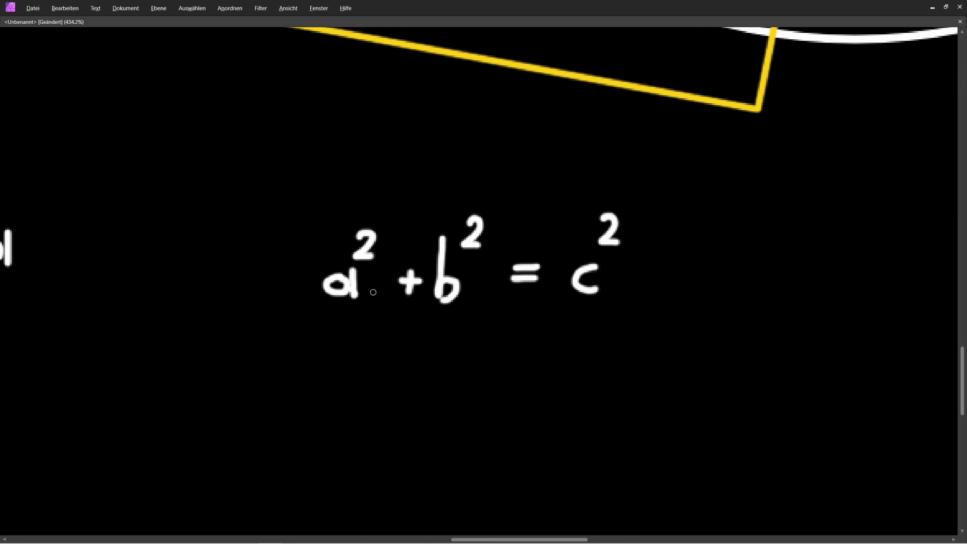
# Step: Strike out "+ b²" beside a² and write "− b²" after c² in the equation
pyautogui.moveTo(398, 302); pyautogui.dragTo(499, 214)
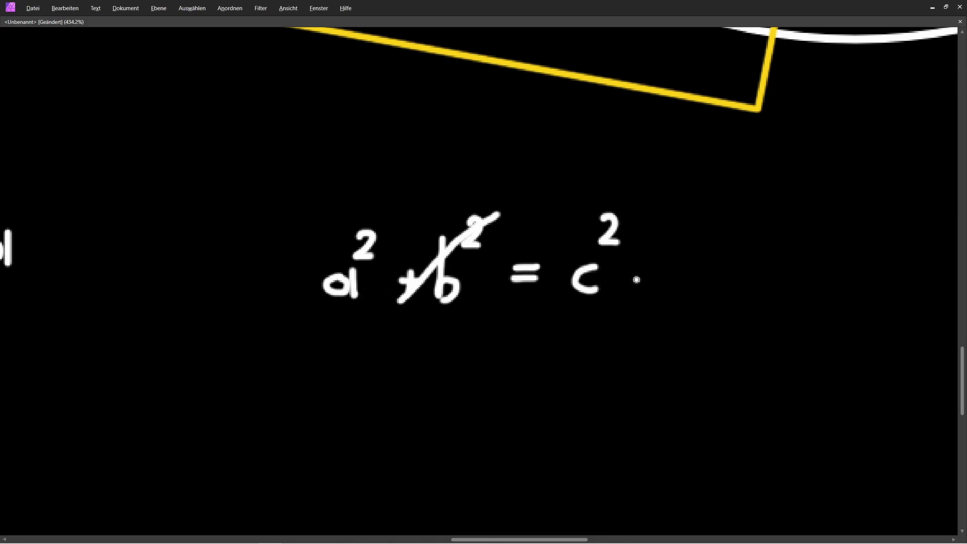
pyautogui.moveTo(636, 280); pyautogui.dragTo(656, 278)
pyautogui.keyDown('ctrl'); pyautogui.scroll(2, 816, 273); pyautogui.keyUp('ctrl')
pyautogui.moveTo(616, 244); pyautogui.dragTo(623, 307)
pyautogui.moveTo(655, 203)
pyautogui.mouseDown()
pyautogui.moveTo(676, 205)
pyautogui.moveTo(680, 230)
pyautogui.mouseUp()
pyautogui.keyDown('ctrl'); pyautogui.scroll(-3, 607, 259); pyautogui.keyUp('ctrl')
pyautogui.keyDown('ctrl'); pyautogui.scroll(1, 373, 228); pyautogui.keyUp('ctrl')
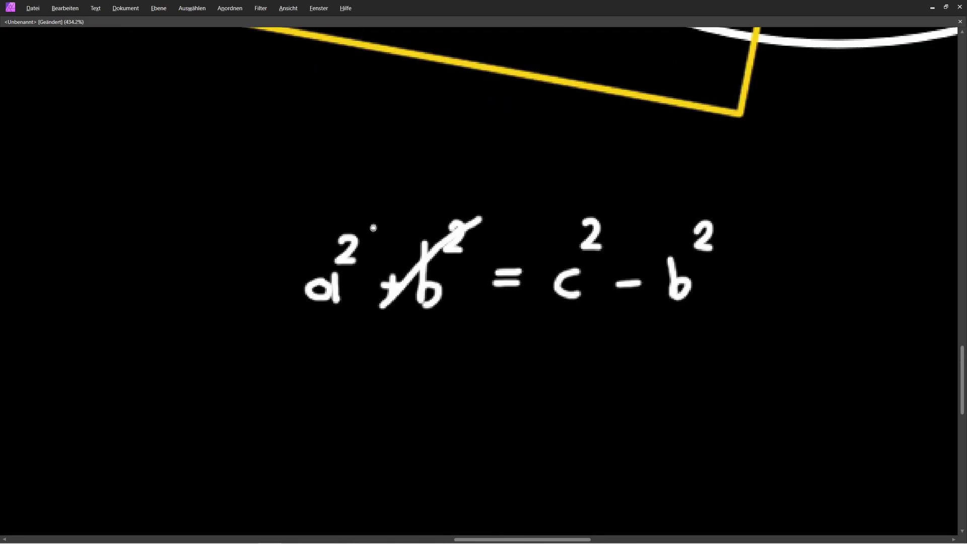
# Step: Rework the equation to "a = √(c² − b²)" by removing a's exponent and drawing a root sign over c² − b²
pyautogui.moveTo(348, 244); pyautogui.dragTo(343, 255)
pyautogui.keyDown('ctrl'); pyautogui.scroll(1, 552, 252); pyautogui.keyUp('ctrl')
pyautogui.moveTo(518, 238)
pyautogui.mouseDown()
pyautogui.moveTo(549, 262)
pyautogui.moveTo(576, 204)
pyautogui.moveTo(790, 234)
pyautogui.mouseUp()
pyautogui.keyDown('ctrl'); pyautogui.scroll(-1, 516, 327); pyautogui.keyUp('ctrl')
pyautogui.moveTo(444, 262)
pyautogui.mouseDown()
pyautogui.moveTo(491, 207)
pyautogui.moveTo(342, 275)
pyautogui.moveTo(444, 247)
pyautogui.mouseUp()
pyautogui.keyDown('ctrl'); pyautogui.scroll(3, 488, 276); pyautogui.keyUp('ctrl')
pyautogui.moveTo(454, 225); pyautogui.dragTo(455, 272)
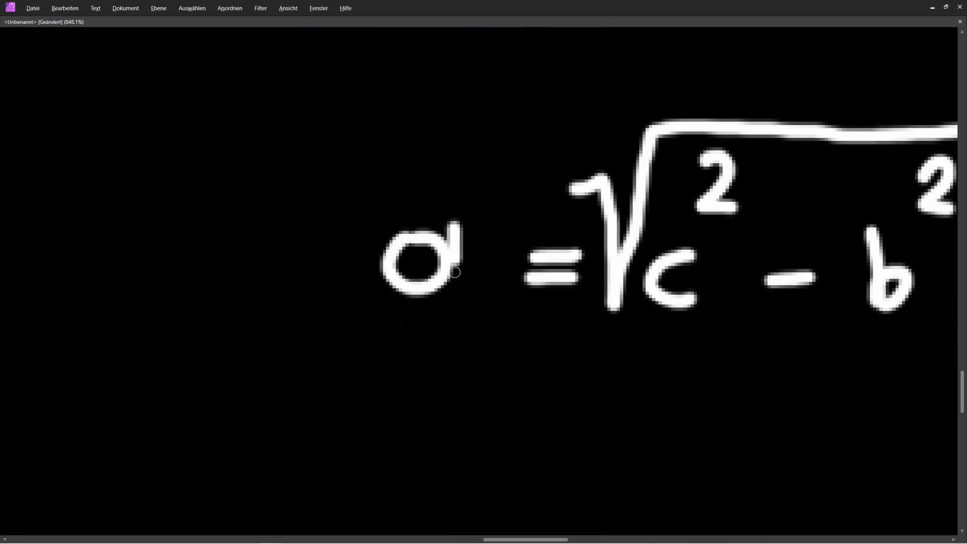
pyautogui.keyDown('ctrl'); pyautogui.scroll(-6, 455, 272); pyautogui.keyUp('ctrl')
pyautogui.keyDown('ctrl'); pyautogui.scroll(1, 544, 329); pyautogui.keyUp('ctrl')
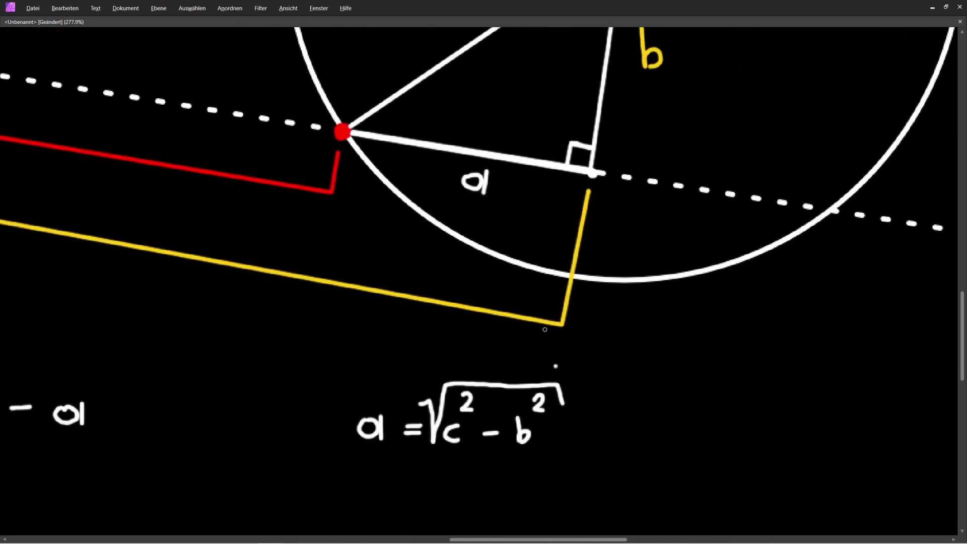
pyautogui.keyDown('ctrl'); pyautogui.scroll(-1, 479, 184); pyautogui.keyUp('ctrl')
pyautogui.scroll(2, 498, 242)
pyautogui.keyDown('ctrl'); pyautogui.scroll(-1, 498, 242); pyautogui.keyUp('ctrl')
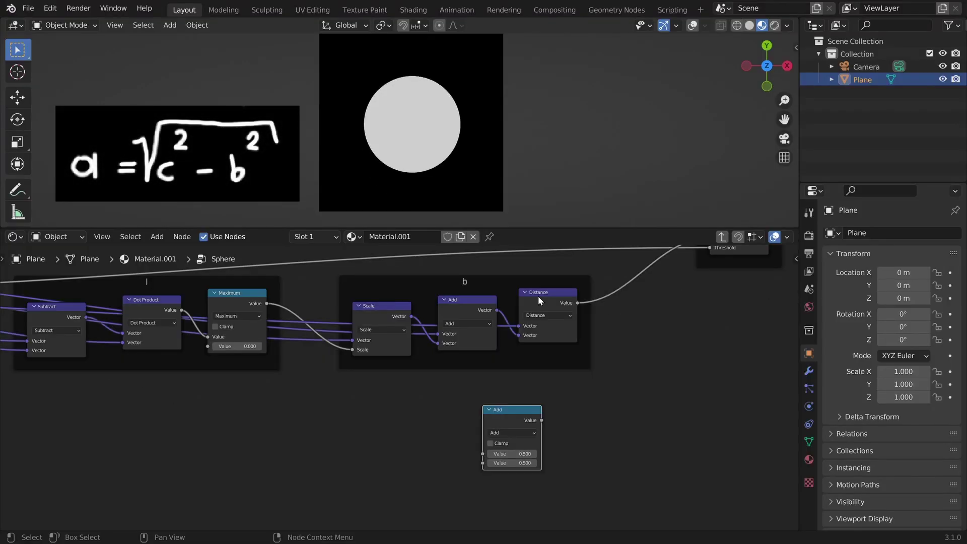
# Step: In Blender's Sphere node group, set the loose Math node to Multiply and feed b's Distance output into both inputs
pyautogui.scroll(1, 594, 303)
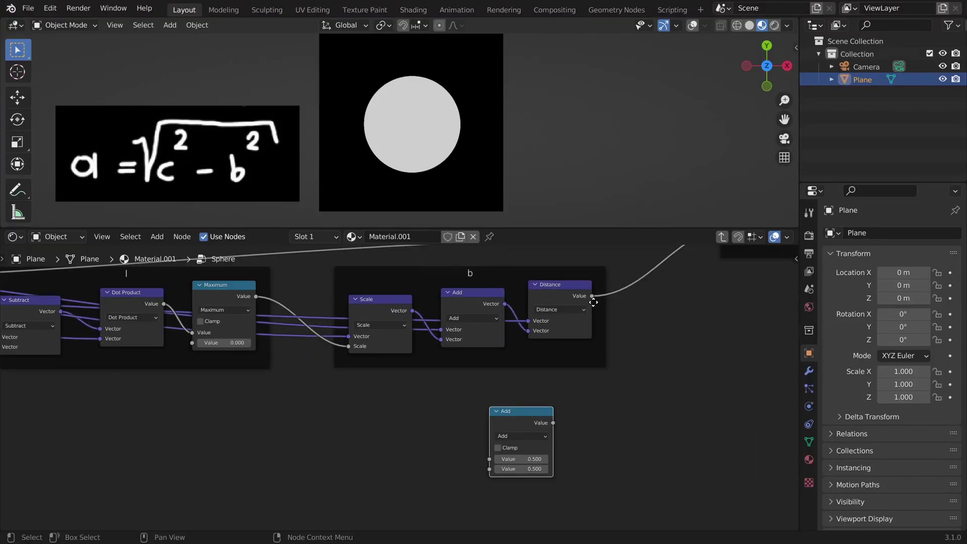
pyautogui.click(511, 438)
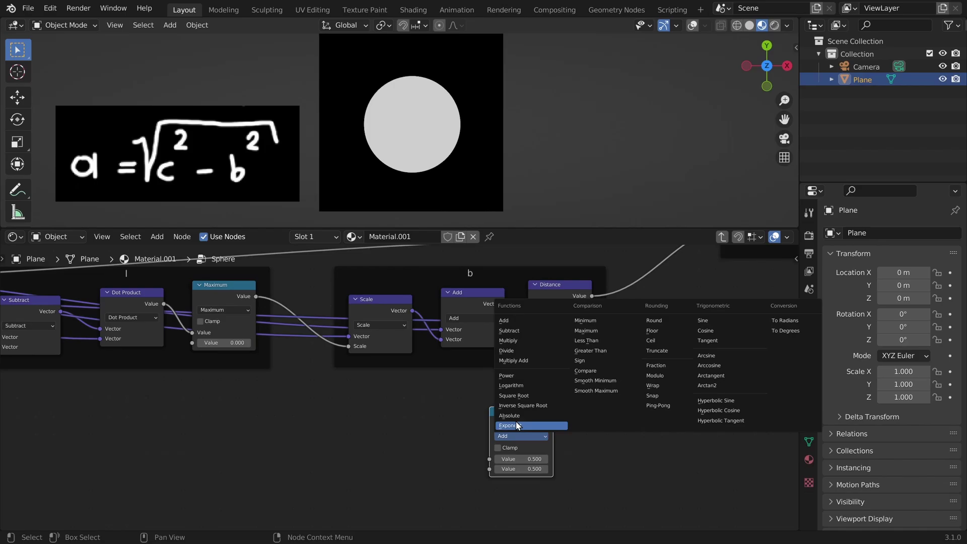
pyautogui.click(527, 343)
pyautogui.scroll(1, 606, 311)
pyautogui.moveTo(642, 271); pyautogui.dragTo(514, 490)
pyautogui.scroll(-6, 490, 419)
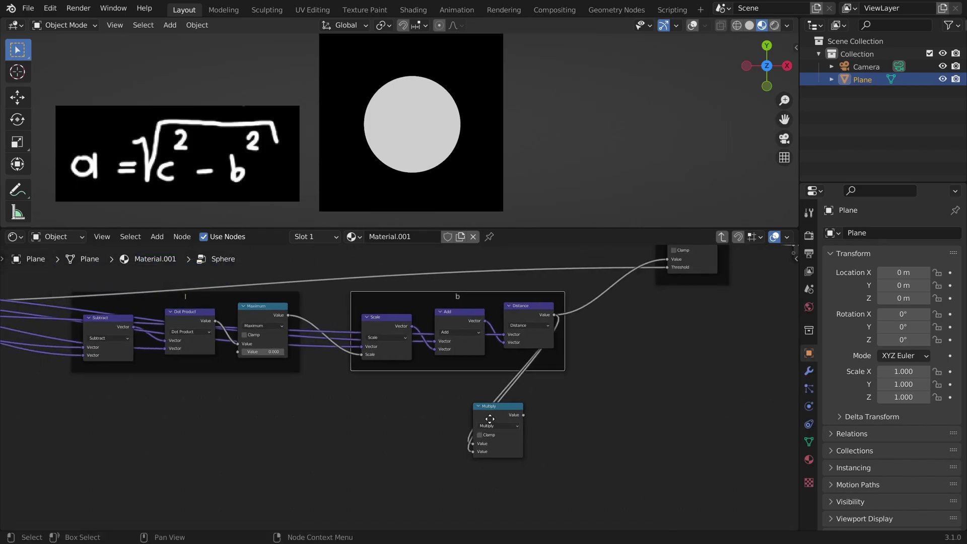
# Step: Duplicate the Multiply node and connect the sphere radius to both inputs of one copy to compute c²
pyautogui.moveTo(490, 418); pyautogui.dragTo(658, 413, button='middle')
pyautogui.click(659, 405)
pyautogui.hotkey('ctrl', 'shift', 'd')
pyautogui.click(629, 477)
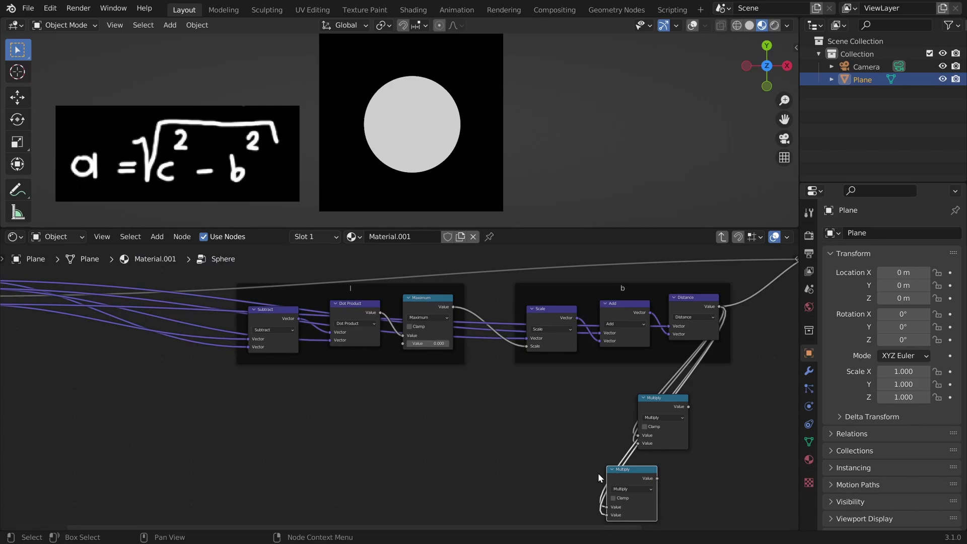
pyautogui.moveTo(624, 468); pyautogui.dragTo(95, 387)
pyautogui.moveTo(93, 386); pyautogui.dragTo(533, 384, button='middle')
pyautogui.scroll(5, 407, 304)
pyautogui.moveTo(406, 330); pyautogui.dragTo(399, 302, button='middle')
pyautogui.moveTo(395, 260); pyautogui.dragTo(391, 268, button='middle')
pyautogui.moveTo(392, 285); pyautogui.dragTo(559, 500)
pyautogui.scroll(-3, 597, 441)
pyautogui.moveTo(597, 436); pyautogui.dragTo(311, 383, button='middle')
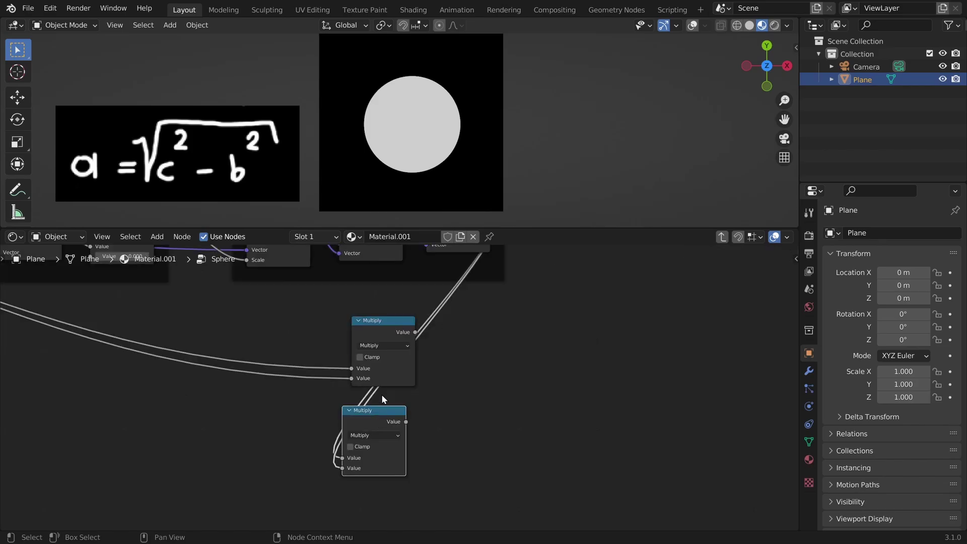
# Step: Add a Subtract math node and wire it to subtract the squared b from the squared radius
pyautogui.scroll(4, 383, 394)
pyautogui.hotkey('shift', 'a')
pyautogui.press('s')
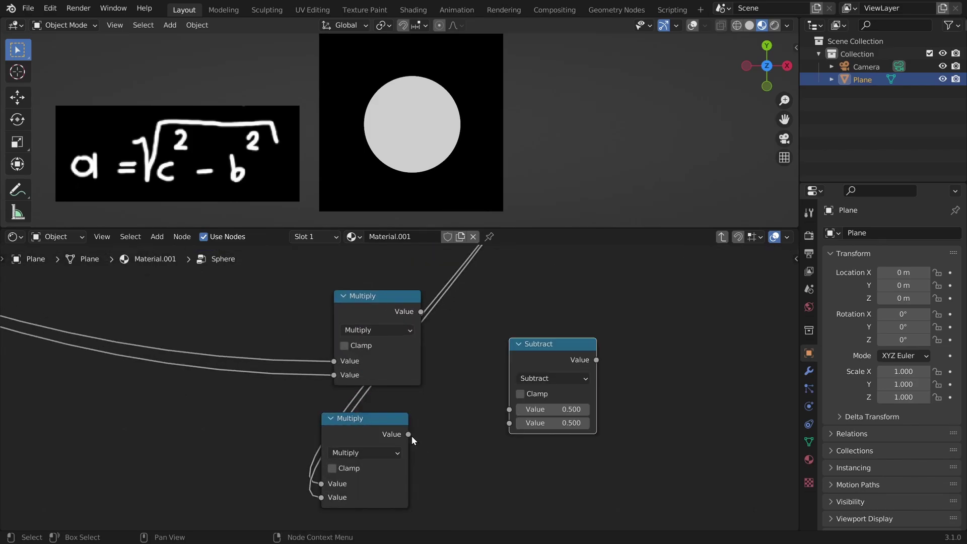
pyautogui.moveTo(409, 435); pyautogui.dragTo(509, 423)
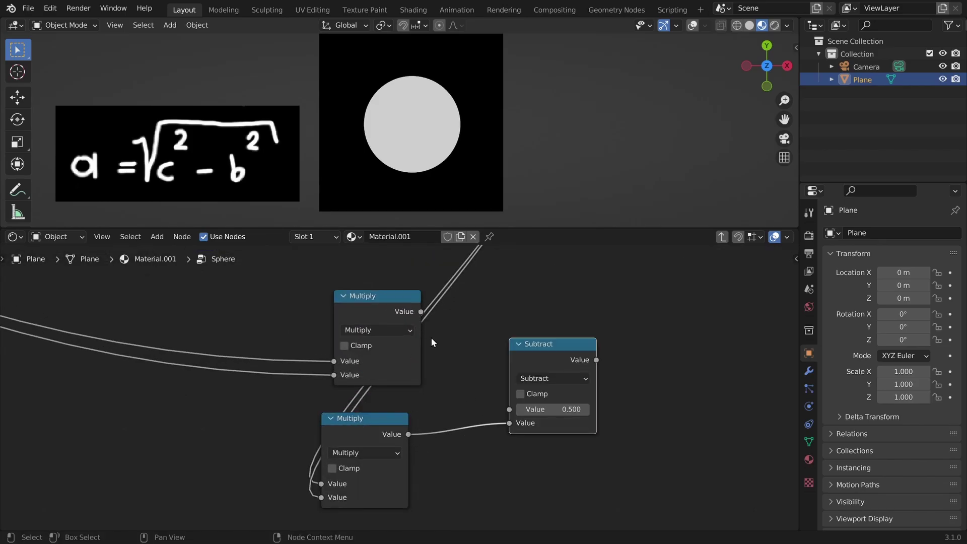
pyautogui.moveTo(421, 311); pyautogui.dragTo(510, 409)
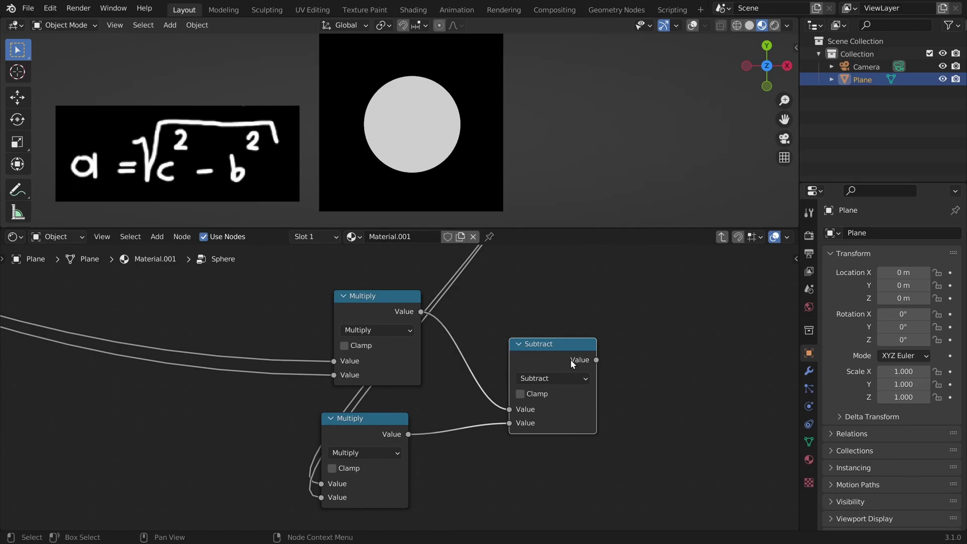
# Step: Place a Square Root math node after the Subtract node and feed it the subtraction result
pyautogui.click(614, 373)
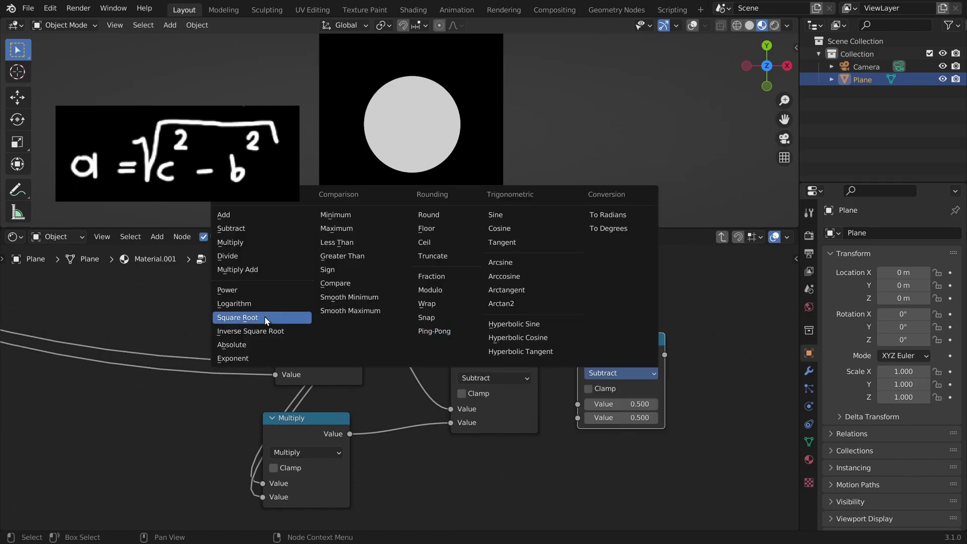
pyautogui.click(265, 318)
pyautogui.moveTo(538, 360); pyautogui.dragTo(545, 366)
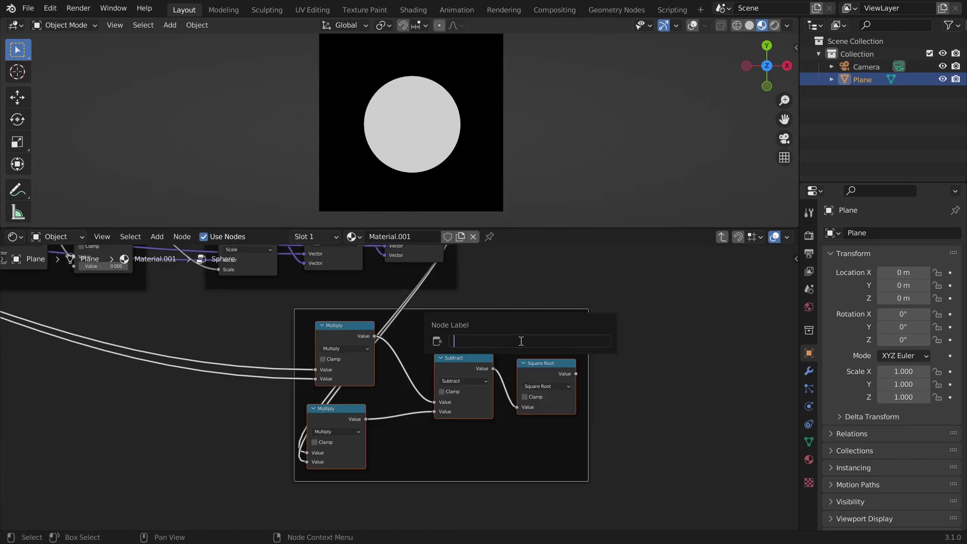
# Step: Label the frame around the Multiply, Subtract and Square Root nodes "a" and move the mask frame and Group Output aside
pyautogui.write('a')
pyautogui.press('Return')
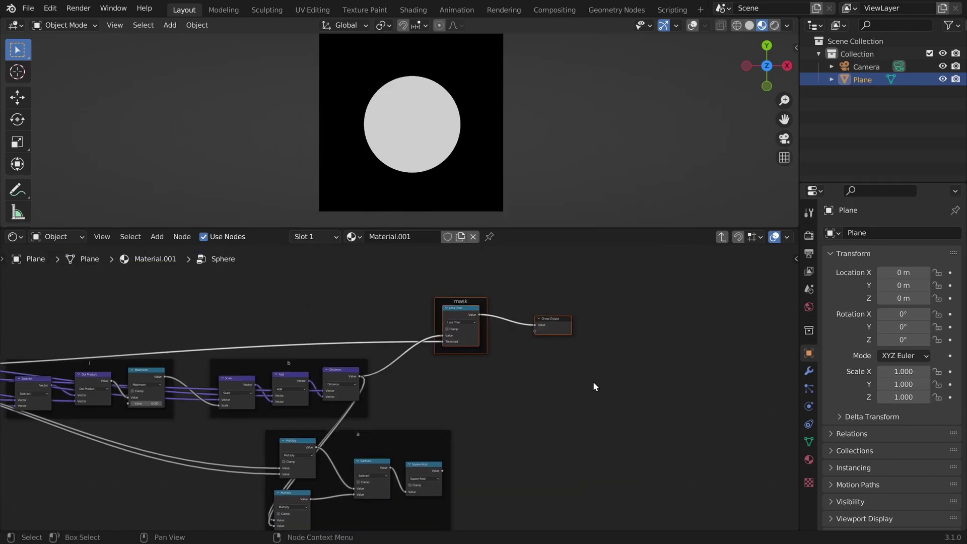
pyautogui.press('g')
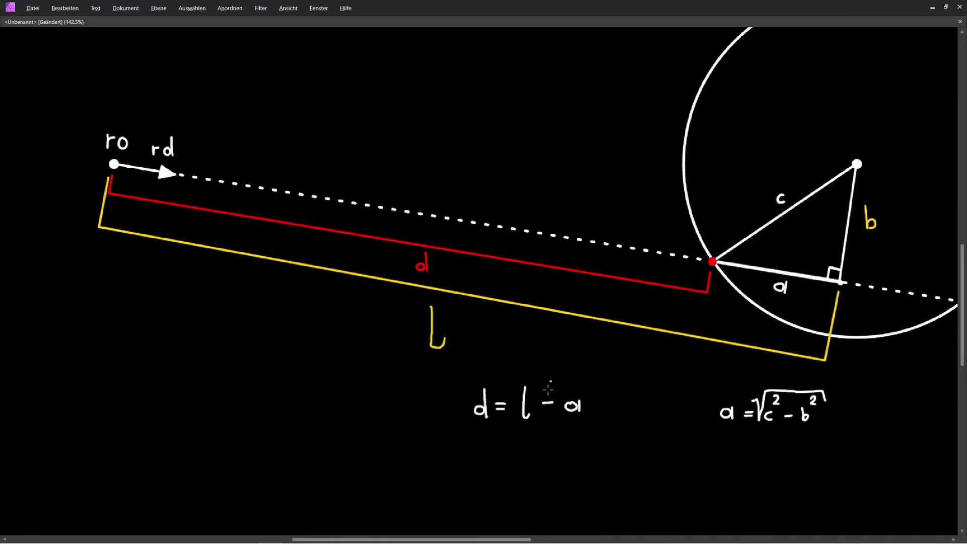
# Step: Following d = l − a, connect the Square Root output to the second input of the new Subtract node in Blender
pyautogui.keyDown('ctrl'); pyautogui.scroll(4, 446, 411); pyautogui.keyUp('ctrl')
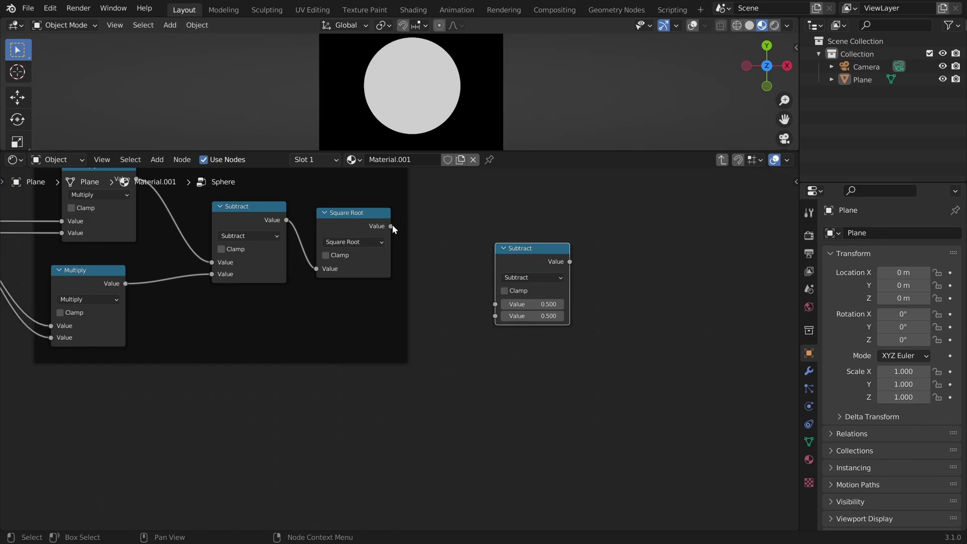
pyautogui.moveTo(391, 226); pyautogui.dragTo(495, 315)
pyautogui.scroll(-3, 393, 337)
# Step: Connect the l frame's Maximum output to the new Subtract node's first input and place the node beyond frame a
pyautogui.moveTo(472, 303); pyautogui.dragTo(784, 310, button='middle')
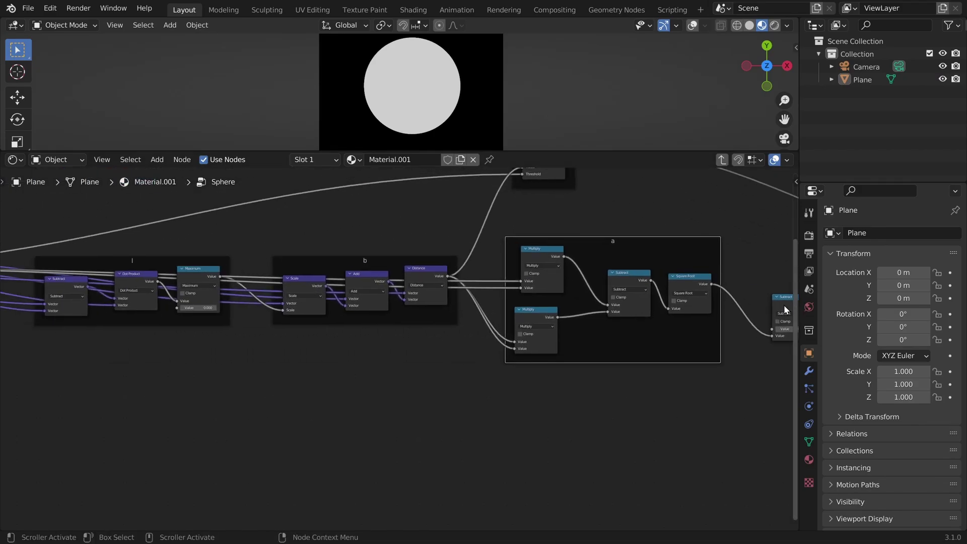
pyautogui.moveTo(785, 306); pyautogui.dragTo(282, 368)
pyautogui.scroll(8, 195, 304)
pyautogui.moveTo(242, 284); pyautogui.dragTo(480, 259, button='middle')
pyautogui.moveTo(473, 257); pyautogui.dragTo(567, 473)
pyautogui.scroll(-8, 575, 466)
pyautogui.moveTo(592, 448); pyautogui.dragTo(97, 421, button='middle')
pyautogui.moveTo(94, 421); pyautogui.dragTo(573, 345)
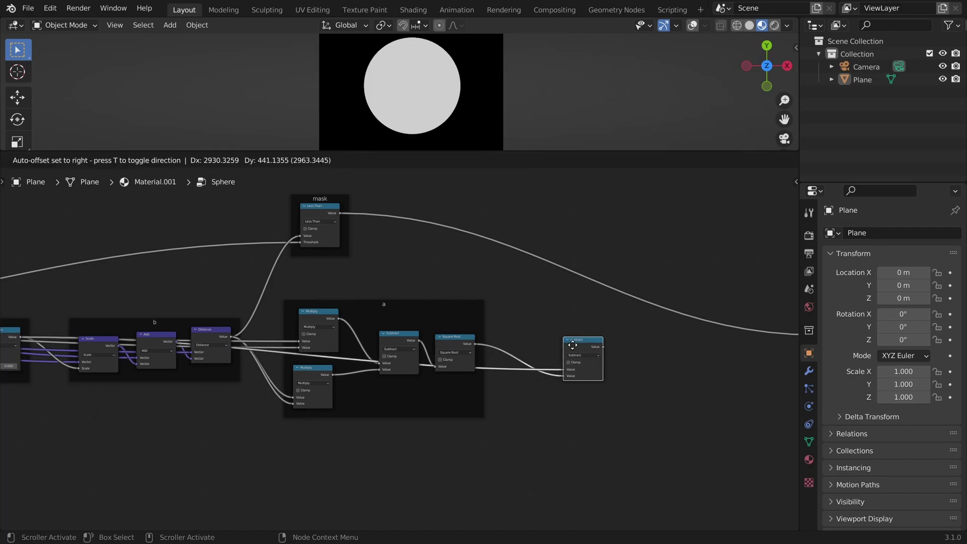
pyautogui.click(572, 345)
# Step: Enclose the final Subtract node in a frame labelled "d"
pyautogui.press('KP_Decimal')
pyautogui.hotkey('ctrl', 'j')
pyautogui.press('F2')
pyautogui.write('d')
pyautogui.press('Return')
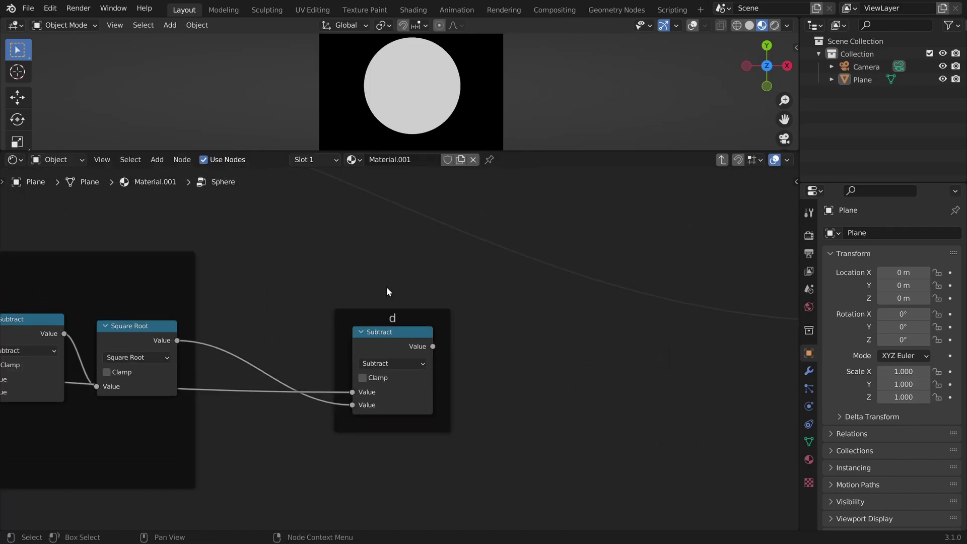
# Step: Move the Group Output node close to the d frame and feed it the Subtract node's value
pyautogui.moveTo(384, 312); pyautogui.dragTo(380, 296)
pyautogui.moveTo(538, 326); pyautogui.dragTo(303, 363, button='middle')
pyautogui.moveTo(642, 364); pyautogui.dragTo(413, 370)
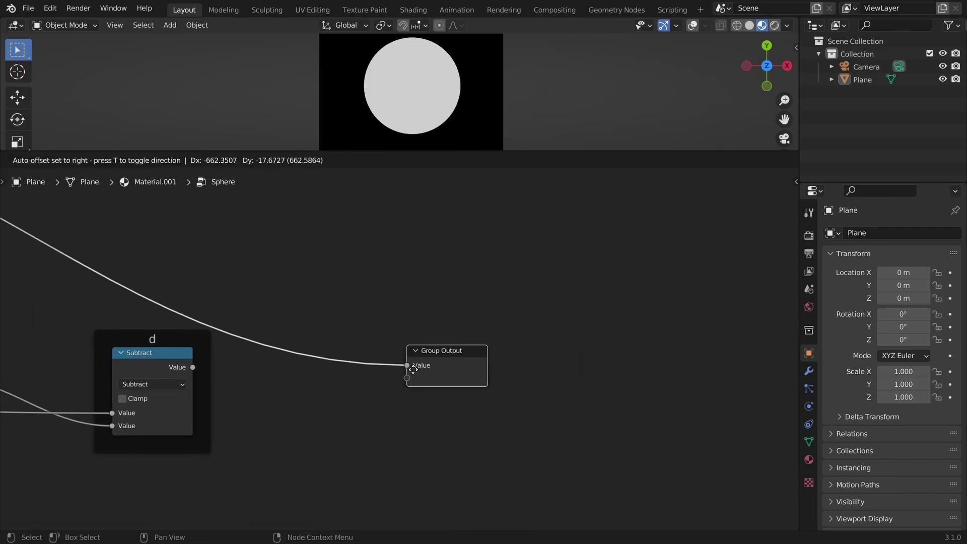
pyautogui.click(413, 370)
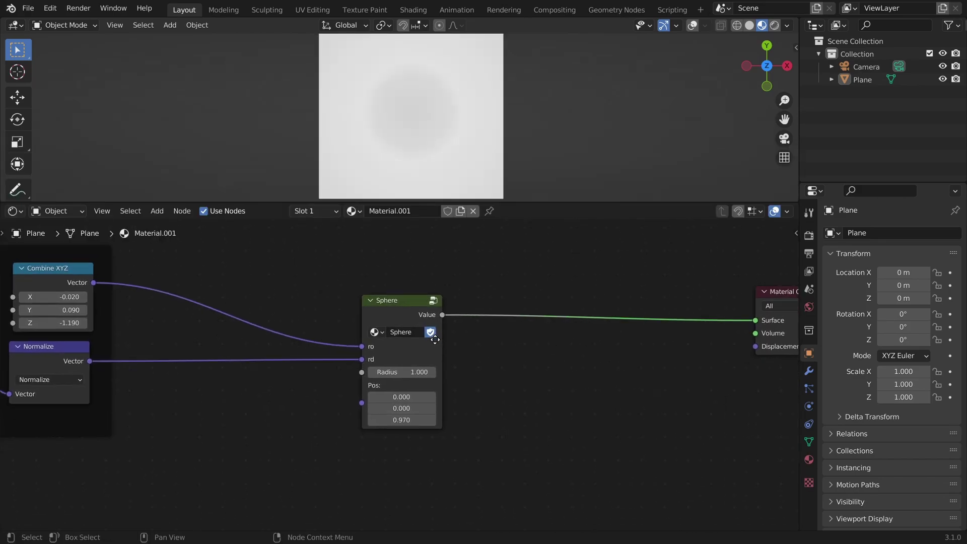
# Step: Outside the group, set the Sphere node's Radius to 0.440 and its Z position to -0.510
pyautogui.scroll(5, 391, 403)
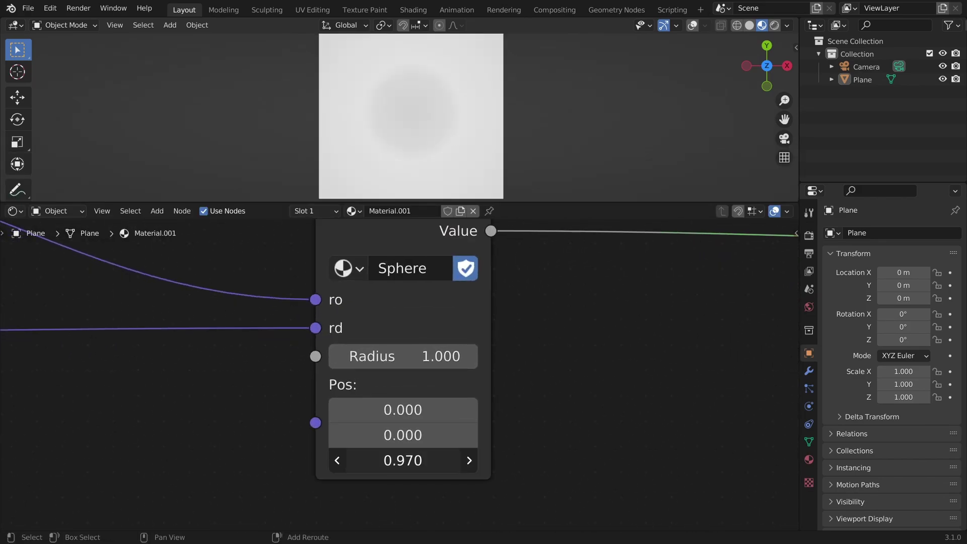
pyautogui.moveTo(403, 461); pyautogui.dragTo(320, 460)
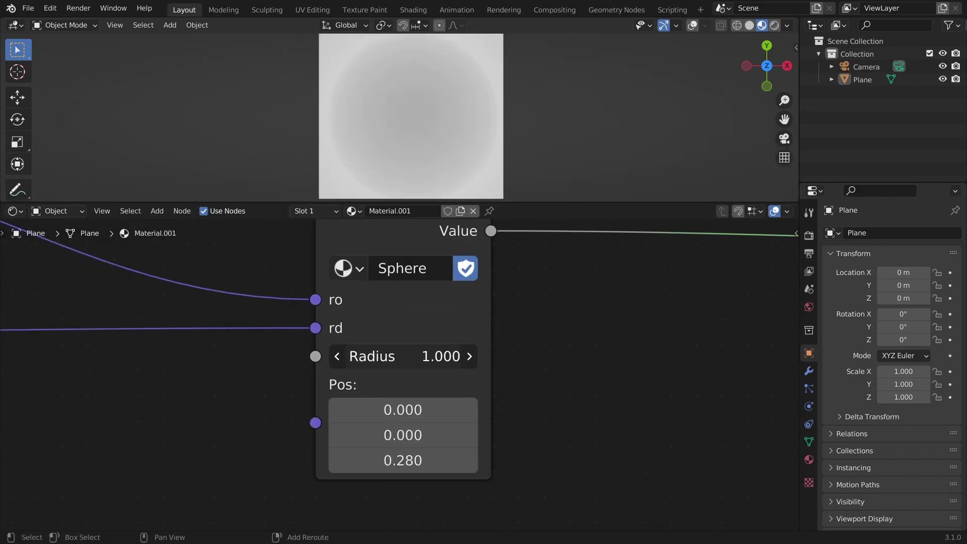
pyautogui.moveTo(425, 356); pyautogui.dragTo(358, 356)
pyautogui.moveTo(425, 461); pyautogui.dragTo(331, 460)
# Step: Enlarge the 3D viewport and examine the shading inside and around the sphere
pyautogui.scroll(-1, 456, 137)
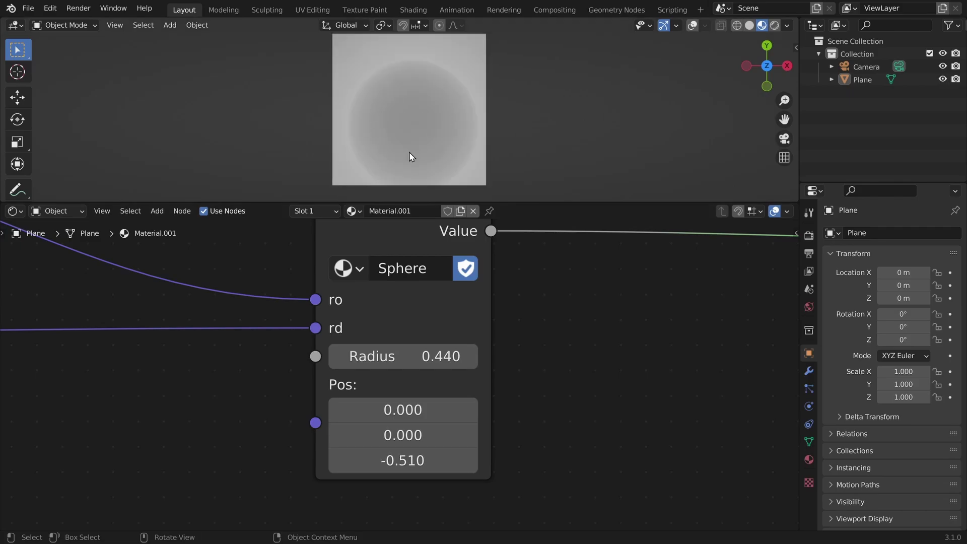
pyautogui.moveTo(568, 202); pyautogui.dragTo(568, 264)
pyautogui.scroll(-3, 479, 368)
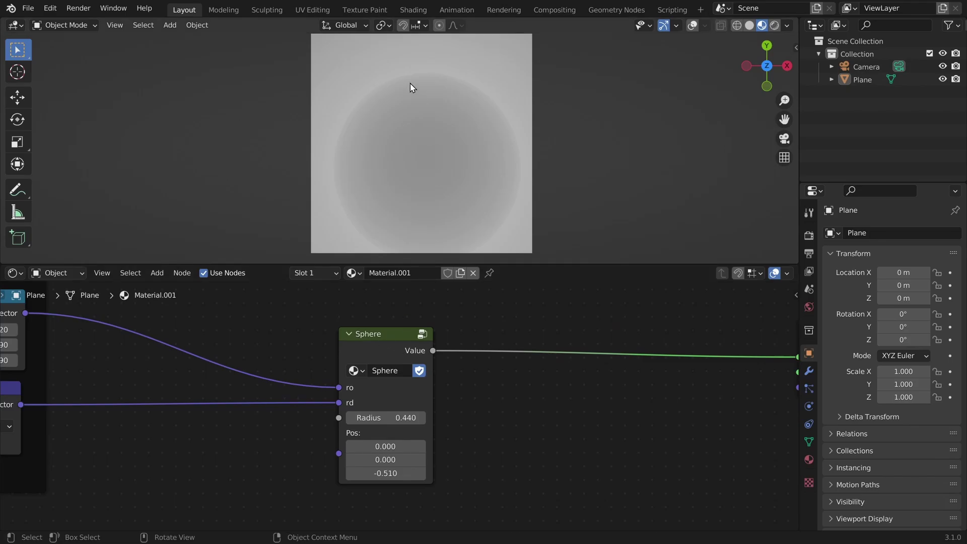
pyautogui.keyDown('shift'); pyautogui.moveTo(493, 103); pyautogui.dragTo(490, 132, button='middle'); pyautogui.keyUp('shift')
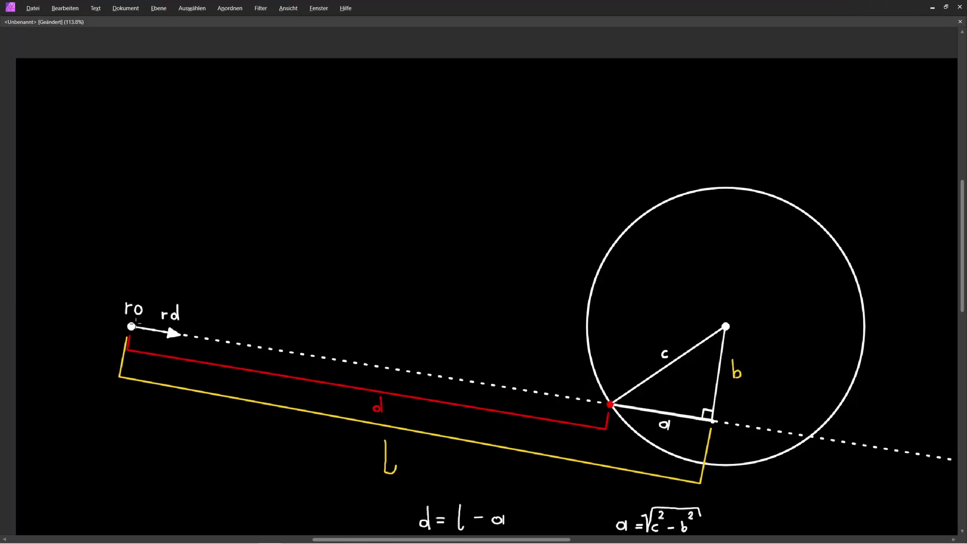
# Step: In the ray diagram, draw a ray from ro that passes above the circle and misses it
pyautogui.moveTo(132, 326); pyautogui.dragTo(877, 55)
pyautogui.keyDown('ctrl'); pyautogui.scroll(-2, 697, 134); pyautogui.keyUp('ctrl')
pyautogui.moveTo(698, 134); pyautogui.dragTo(687, 138, button='middle')
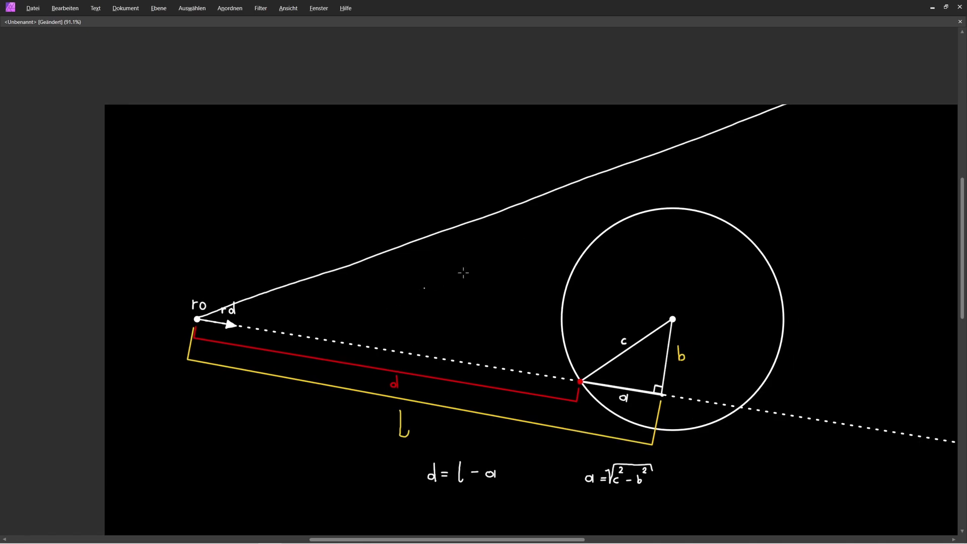
pyautogui.moveTo(594, 198); pyautogui.dragTo(534, 246, button='middle')
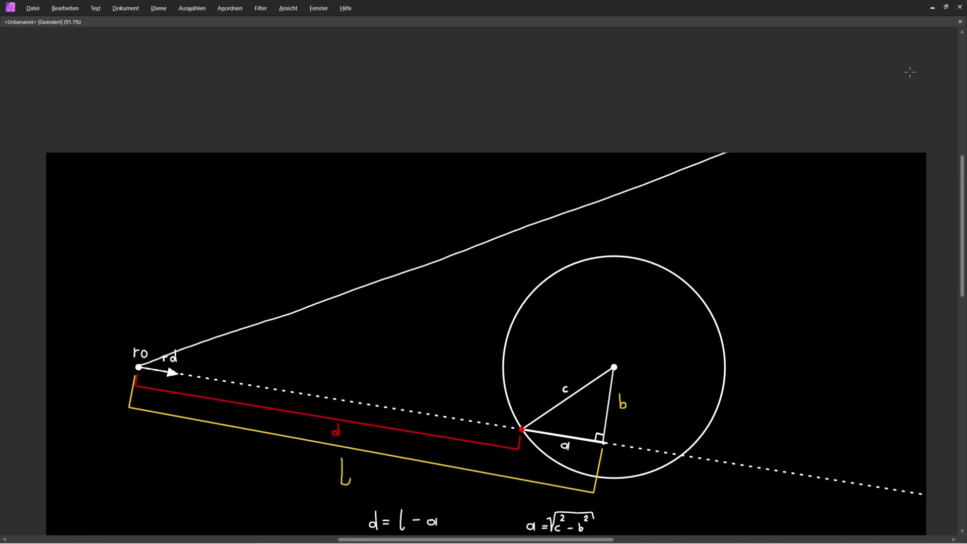
pyautogui.keyDown('ctrl'); pyautogui.scroll(5, 414, 397); pyautogui.keyUp('ctrl')
pyautogui.keyDown('ctrl'); pyautogui.scroll(-4, 436, 350); pyautogui.keyUp('ctrl')
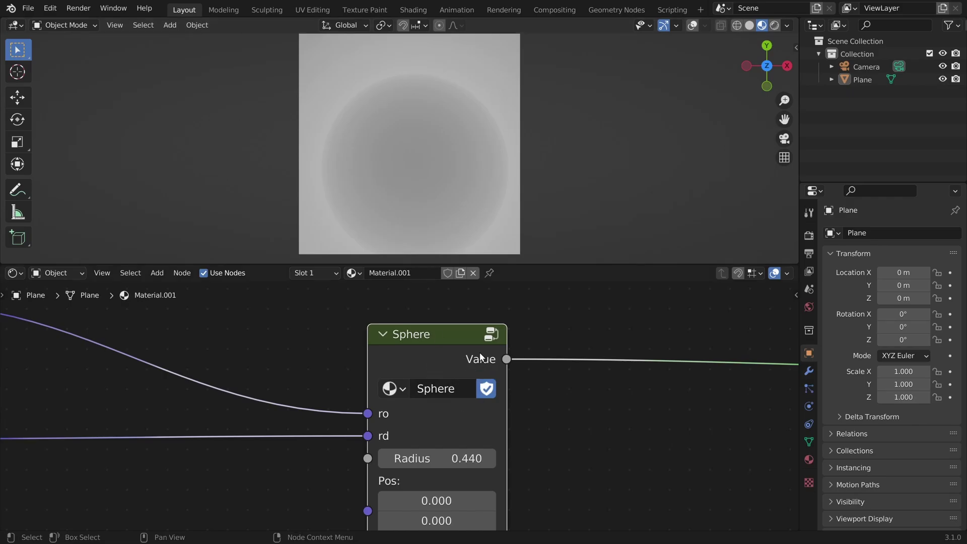
# Step: Back in Blender, enter the Sphere node group and add a Value node above the d frame
pyautogui.press('Tab')
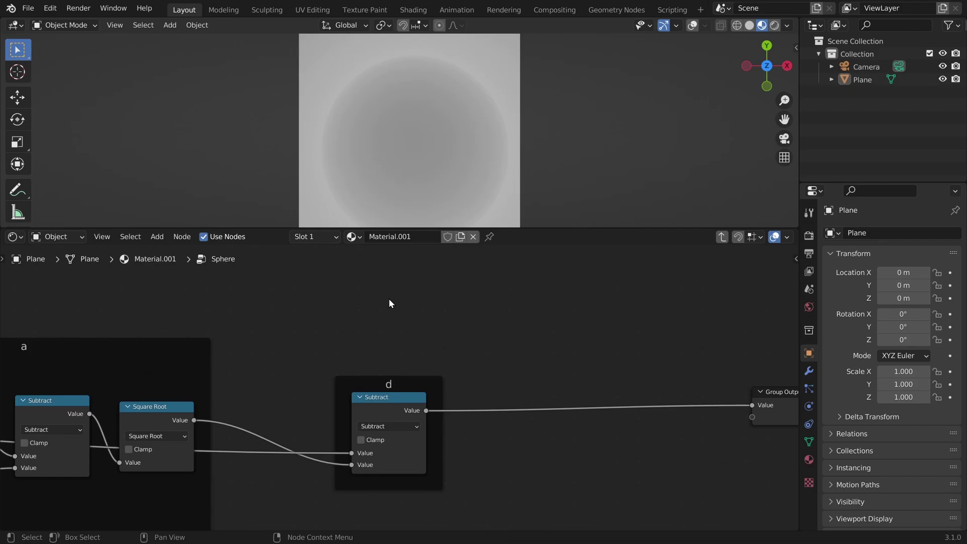
pyautogui.moveTo(398, 305); pyautogui.dragTo(405, 328, button='middle')
pyautogui.scroll(-2, 423, 358)
pyautogui.moveTo(425, 391); pyautogui.dragTo(429, 352, button='middle')
pyautogui.scroll(4, 416, 380)
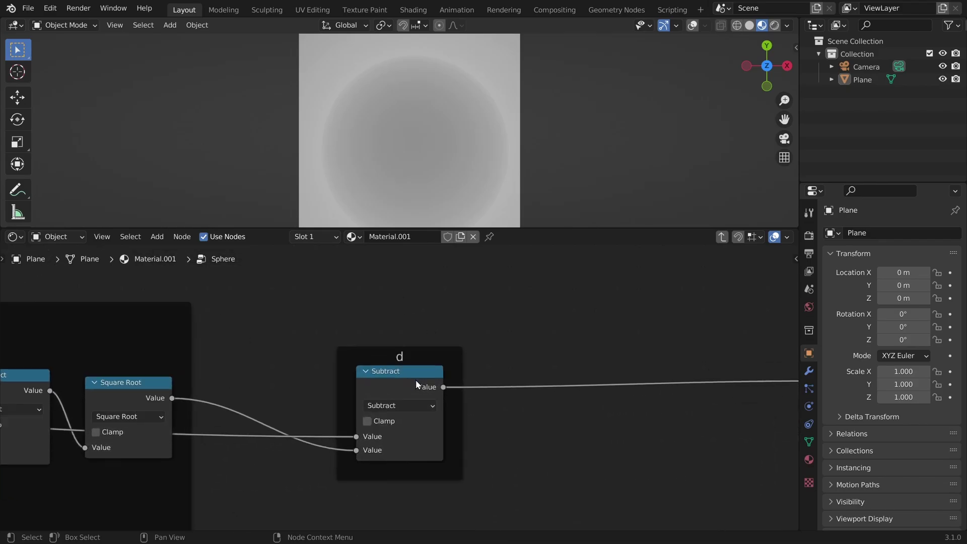
pyautogui.hotkey('shift', 'a')
pyautogui.click(445, 300)
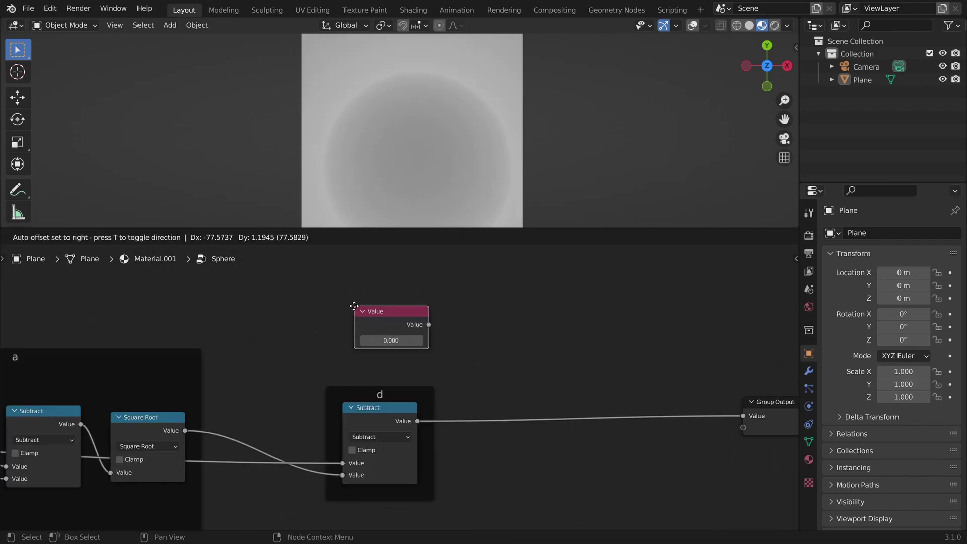
pyautogui.click(354, 305)
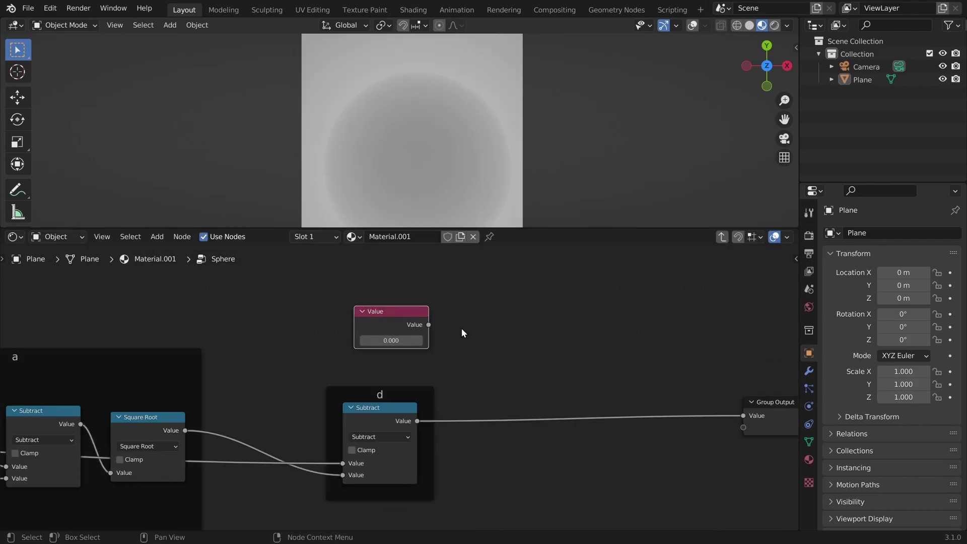
# Step: Set the new Value node to 1000
pyautogui.scroll(2, 387, 322)
pyautogui.click(394, 326)
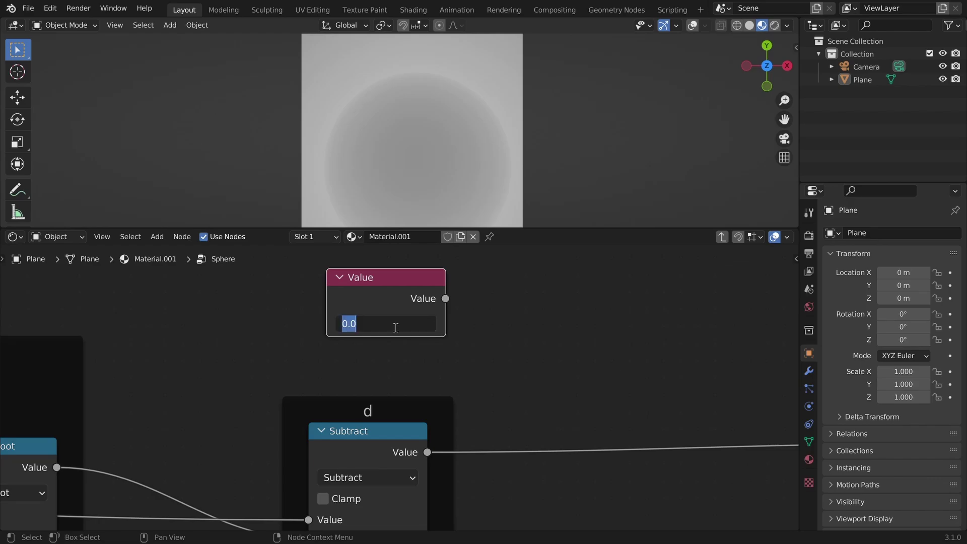
pyautogui.write('10')
pyautogui.press('Return')
pyautogui.scroll(-2, 567, 427)
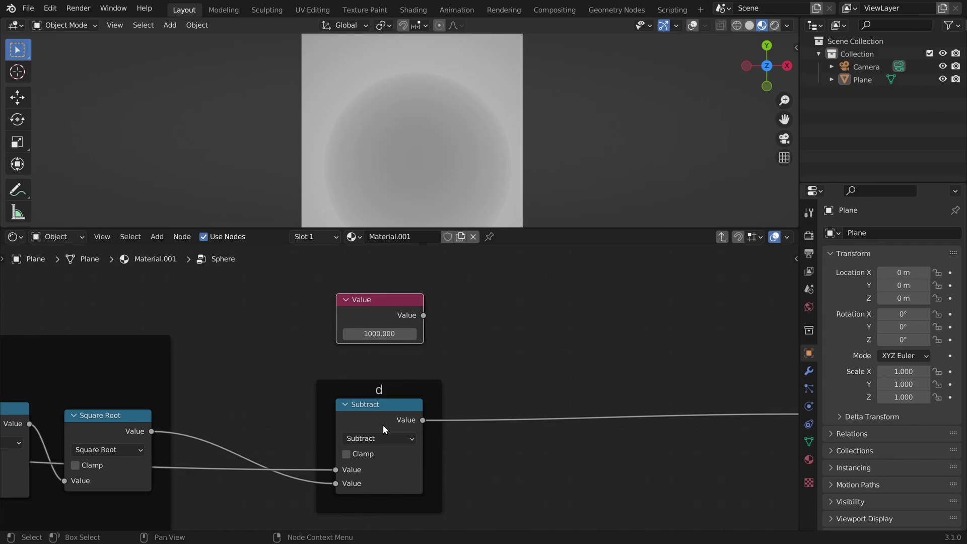
# Step: Move the mask frame directly above the Value node and enlarge the node editor
pyautogui.moveTo(432, 335); pyautogui.dragTo(410, 400, button='middle')
pyautogui.scroll(2, 387, 404)
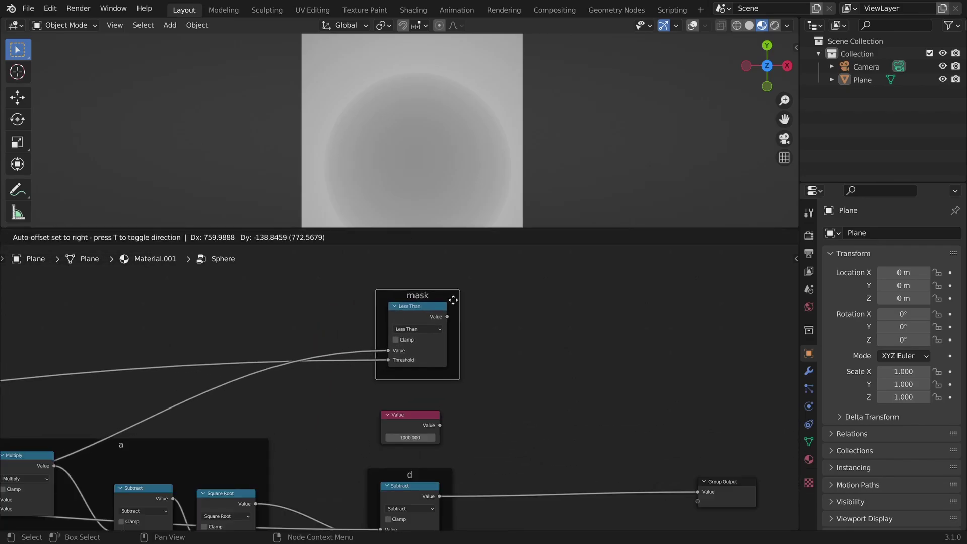
pyautogui.moveTo(453, 301); pyautogui.dragTo(446, 299)
pyautogui.moveTo(486, 451); pyautogui.dragTo(389, 374, button='middle')
pyautogui.scroll(3, 389, 374)
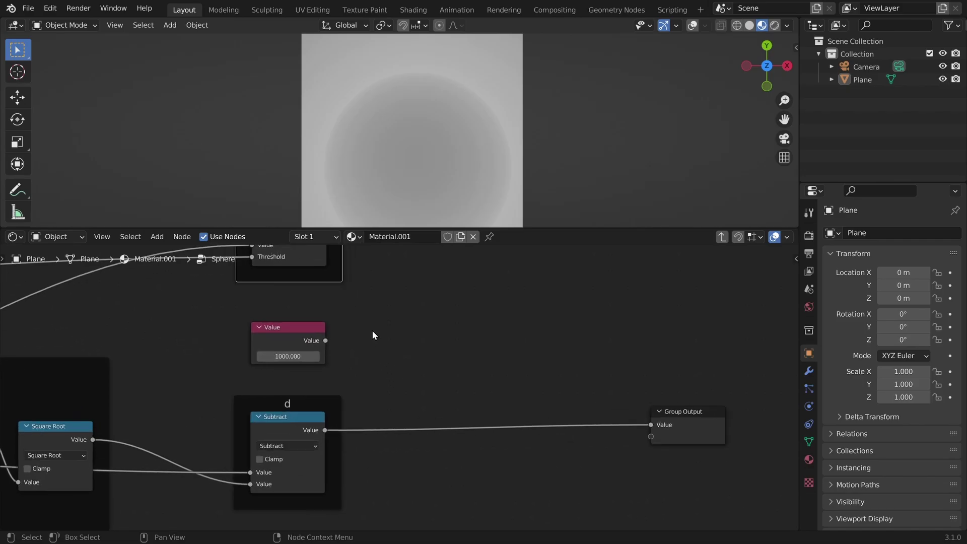
pyautogui.moveTo(373, 337); pyautogui.dragTo(395, 371, button='middle')
pyautogui.scroll(1, 396, 374)
pyautogui.moveTo(421, 228); pyautogui.dragTo(423, 147)
pyautogui.scroll(-3, 454, 415)
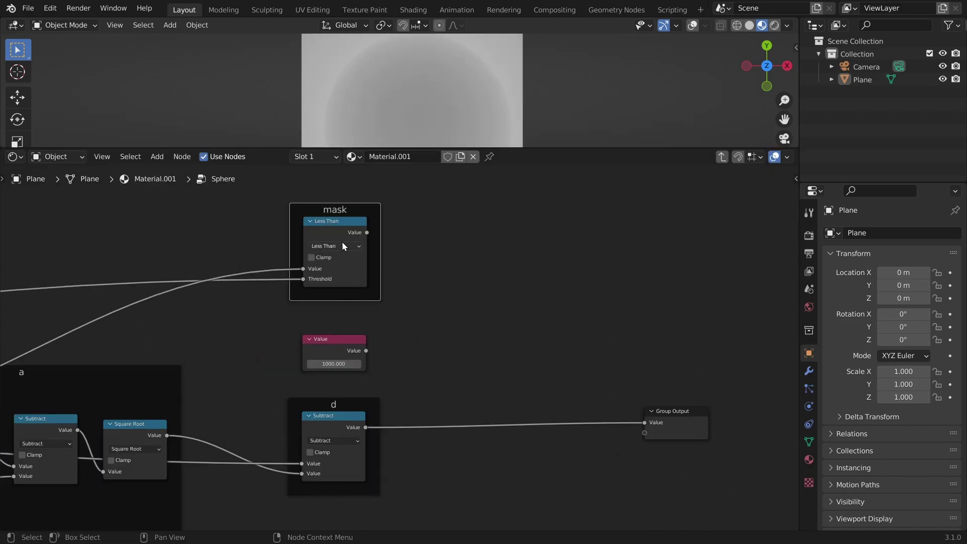
# Step: Add a MixRGB node between the Value node and the Group Output
pyautogui.scroll(4, 447, 367)
pyautogui.hotkey('shift', 'a')
pyautogui.write('smix')
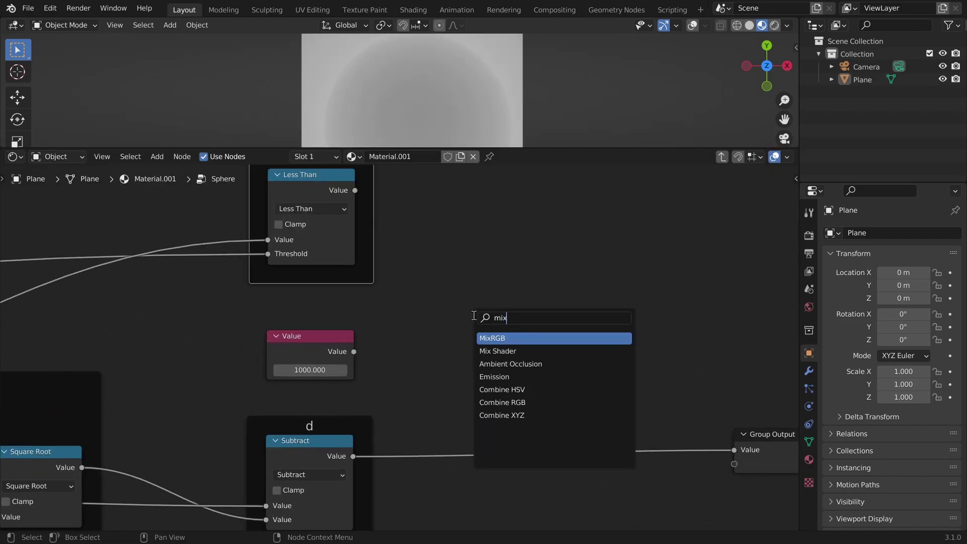
pyautogui.press('Return')
pyautogui.click(474, 315)
pyautogui.scroll(2, 609, 328)
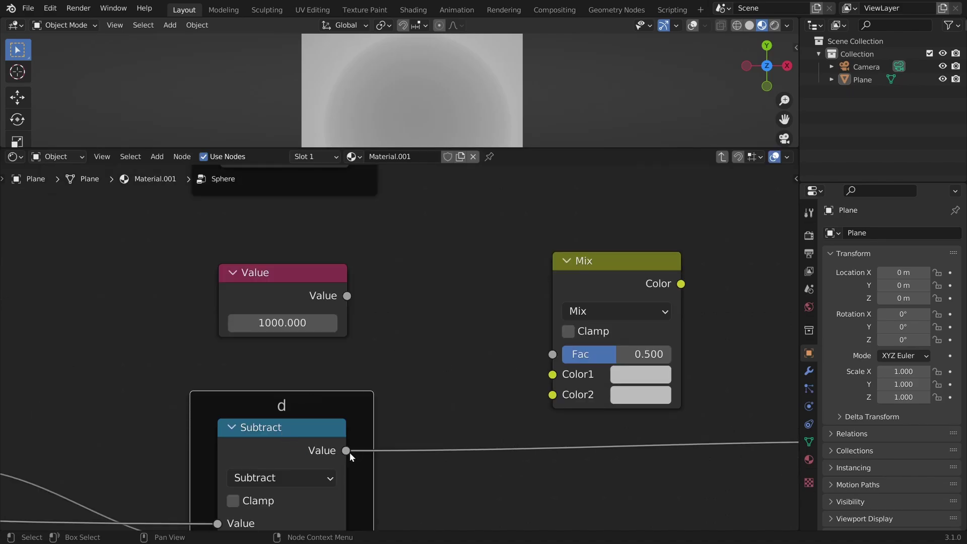
# Step: Mix the 1000 value as Color1 with d as Color2, using the mask as Fac, and output the result from the group
pyautogui.moveTo(349, 453); pyautogui.dragTo(554, 394)
pyautogui.moveTo(344, 295); pyautogui.dragTo(552, 374)
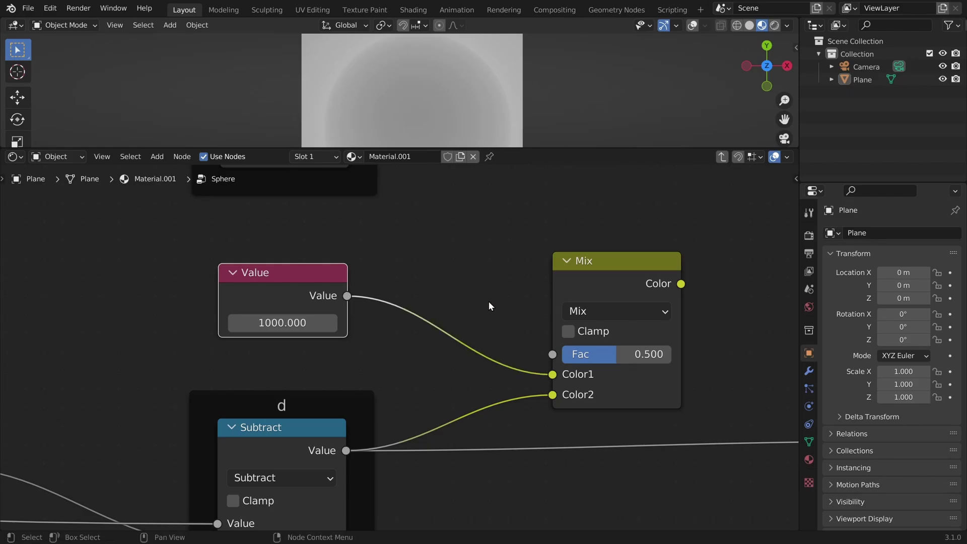
pyautogui.scroll(-2, 412, 264)
pyautogui.moveTo(351, 184); pyautogui.dragTo(489, 384)
pyautogui.moveTo(576, 337); pyautogui.dragTo(728, 443)
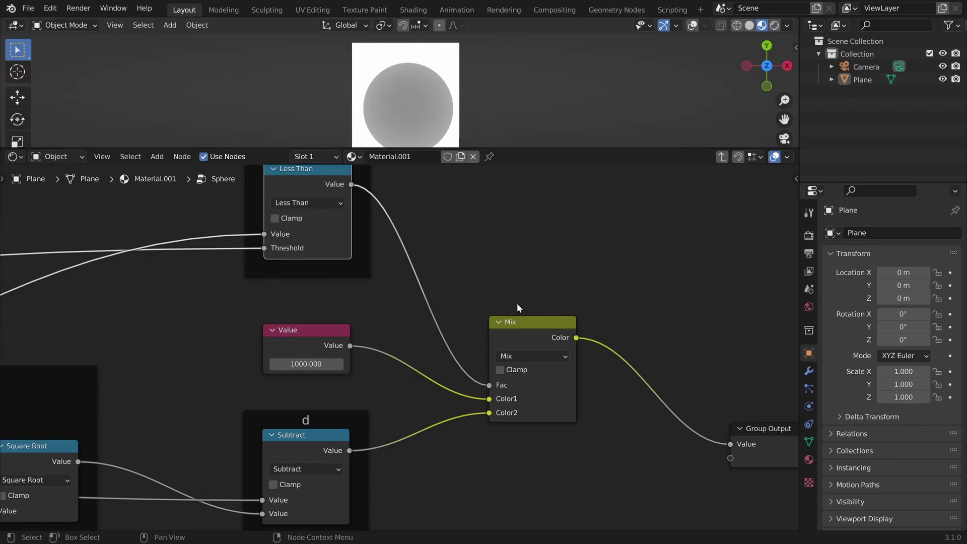
# Step: Outside the group, duplicate the Sphere node with Radius 0.740 and Z position -0.030, keeping its ro and rd links
pyautogui.moveTo(433, 516)
pyautogui.mouseDown()
pyautogui.moveTo(469, 517)
pyautogui.moveTo(435, 517)
pyautogui.moveTo(446, 516)
pyautogui.mouseUp()
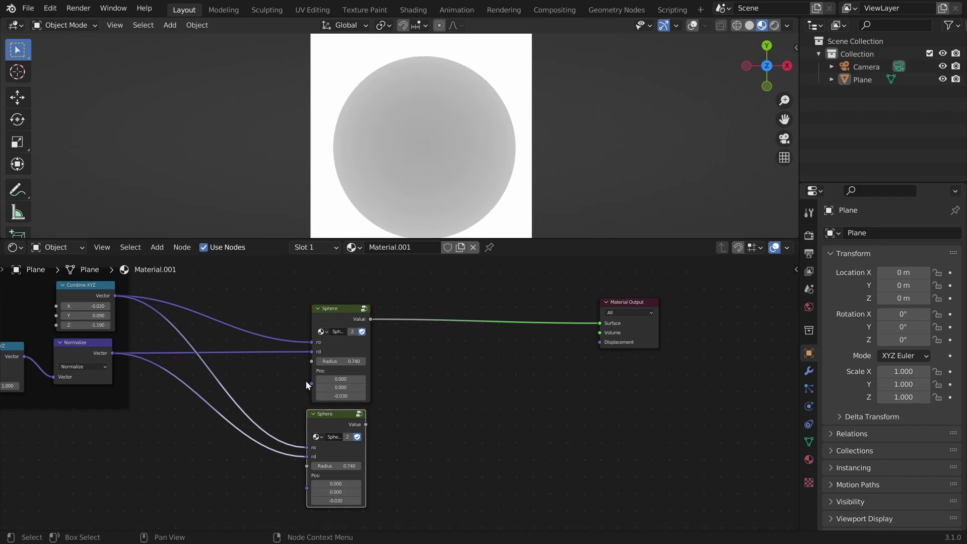
pyautogui.scroll(2, 347, 398)
# Step: In the diagram application, sketch two separate circles and a straight ray from a start point through both
pyautogui.moveTo(692, 121)
pyautogui.mouseDown()
pyautogui.moveTo(766, 151)
pyautogui.moveTo(693, 114)
pyautogui.mouseUp()
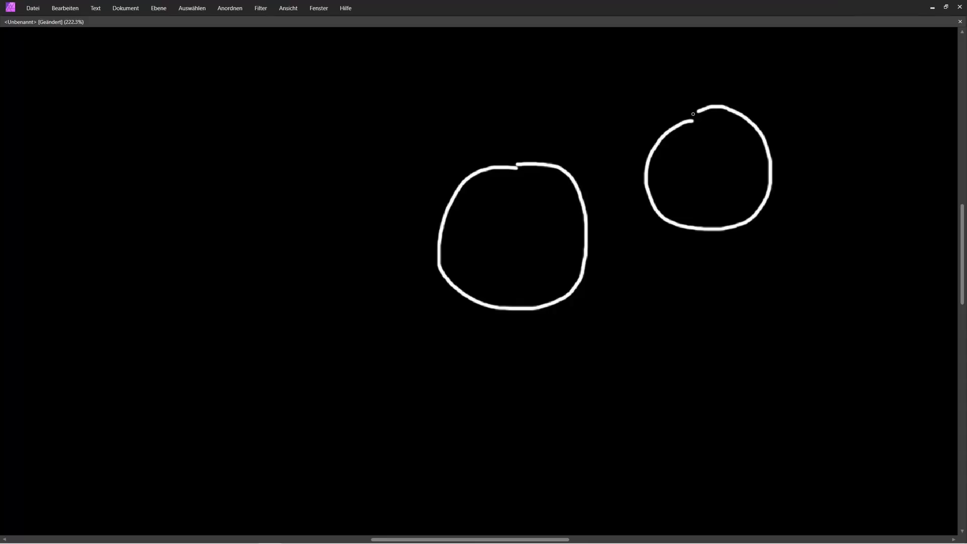
pyautogui.moveTo(588, 399); pyautogui.dragTo(552, 384, button='middle')
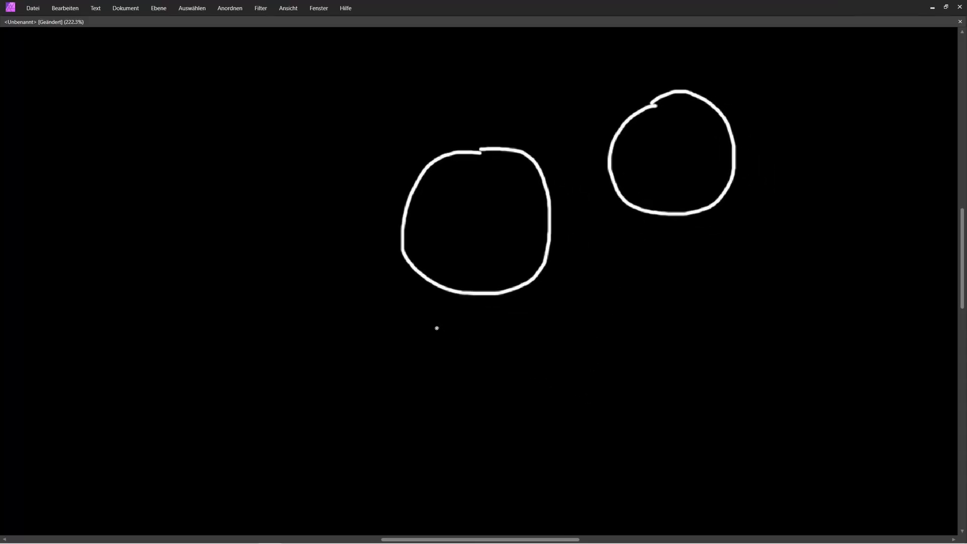
pyautogui.scroll(1, 438, 335)
pyautogui.moveTo(301, 402); pyautogui.dragTo(294, 404)
pyautogui.keyDown('shift'); pyautogui.click(847, 92); pyautogui.keyUp('shift')
pyautogui.keyDown('ctrl'); pyautogui.scroll(-2, 660, 271); pyautogui.keyUp('ctrl')
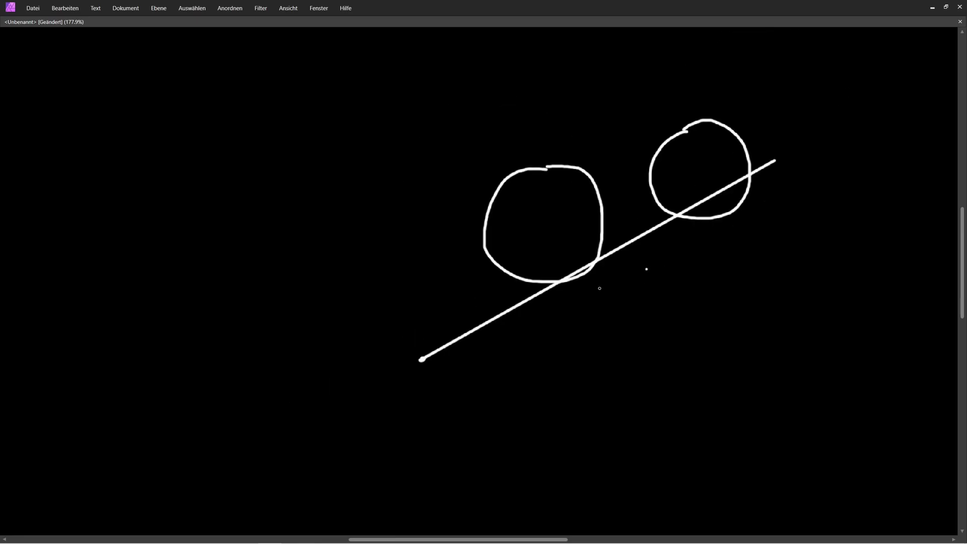
# Step: Draw a bracket from the ray's origin to its first hit on the nearer circle and label it d
pyautogui.keyDown('ctrl'); pyautogui.scroll(2, 586, 292); pyautogui.keyUp('ctrl')
pyautogui.keyDown('ctrl'); pyautogui.scroll(3, 546, 269); pyautogui.keyUp('ctrl')
pyautogui.keyDown('ctrl'); pyautogui.scroll(-2, 545, 269); pyautogui.keyUp('ctrl')
pyautogui.moveTo(546, 269); pyautogui.dragTo(444, 330, button='middle')
pyautogui.moveTo(458, 397); pyautogui.dragTo(519, 333, button='middle')
pyautogui.moveTo(517, 290); pyautogui.dragTo(258, 425)
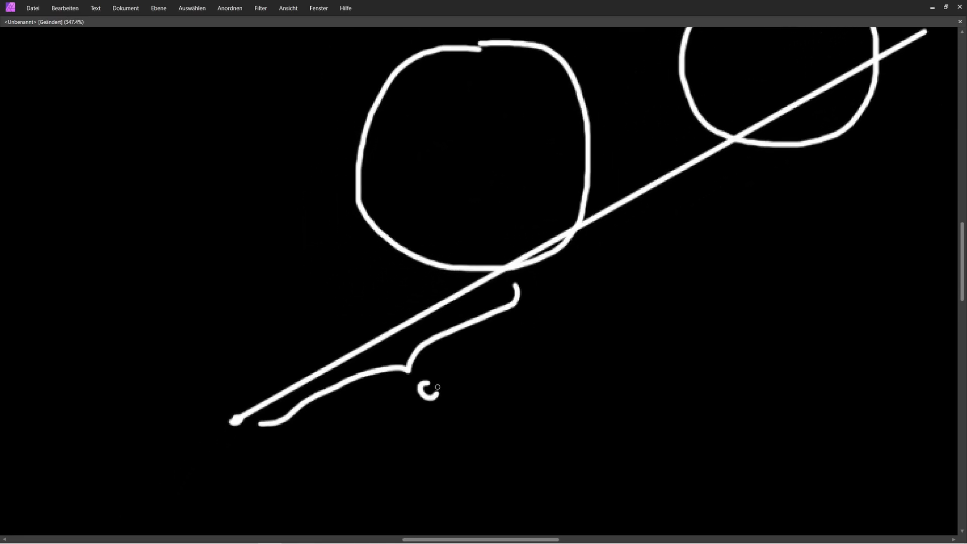
pyautogui.moveTo(427, 391); pyautogui.dragTo(436, 383)
pyautogui.moveTo(440, 352); pyautogui.dragTo(440, 399)
pyautogui.keyDown('ctrl'); pyautogui.scroll(-2, 462, 371); pyautogui.keyUp('ctrl')
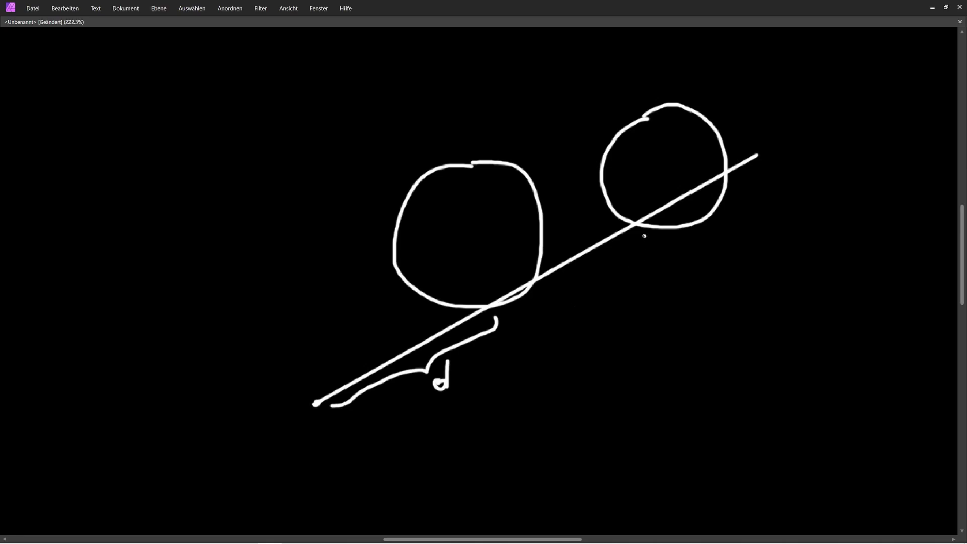
# Step: Draw a longer bracket from the ray's origin to its first hit on the farther circle and label it d
pyautogui.moveTo(644, 236)
pyautogui.mouseDown()
pyautogui.moveTo(587, 364)
pyautogui.moveTo(449, 427)
pyautogui.moveTo(349, 427)
pyautogui.mouseUp()
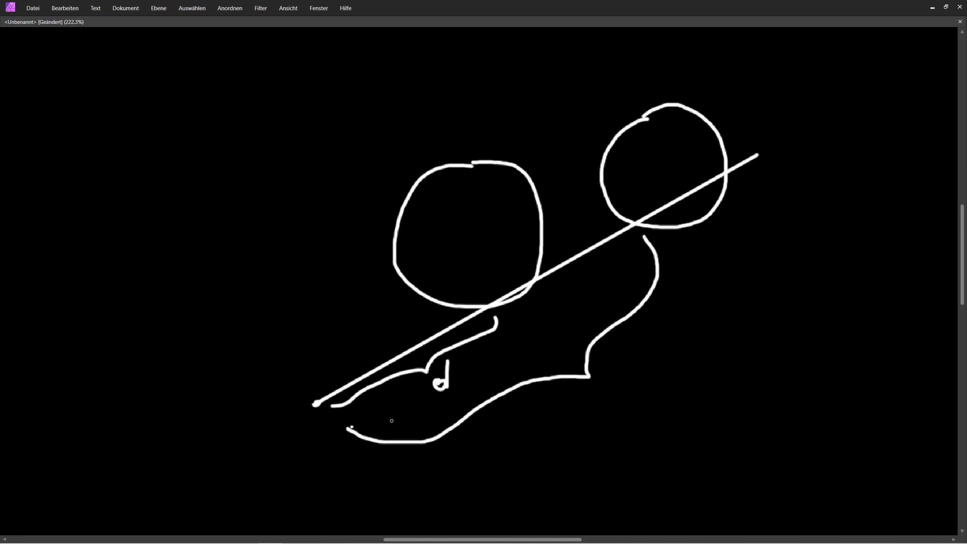
pyautogui.keyDown('ctrl'); pyautogui.scroll(4, 608, 392); pyautogui.keyUp('ctrl')
pyautogui.moveTo(623, 364); pyautogui.dragTo(630, 371)
pyautogui.moveTo(649, 354); pyautogui.dragTo(645, 395)
pyautogui.keyDown('ctrl'); pyautogui.scroll(-4, 754, 255); pyautogui.keyUp('ctrl')
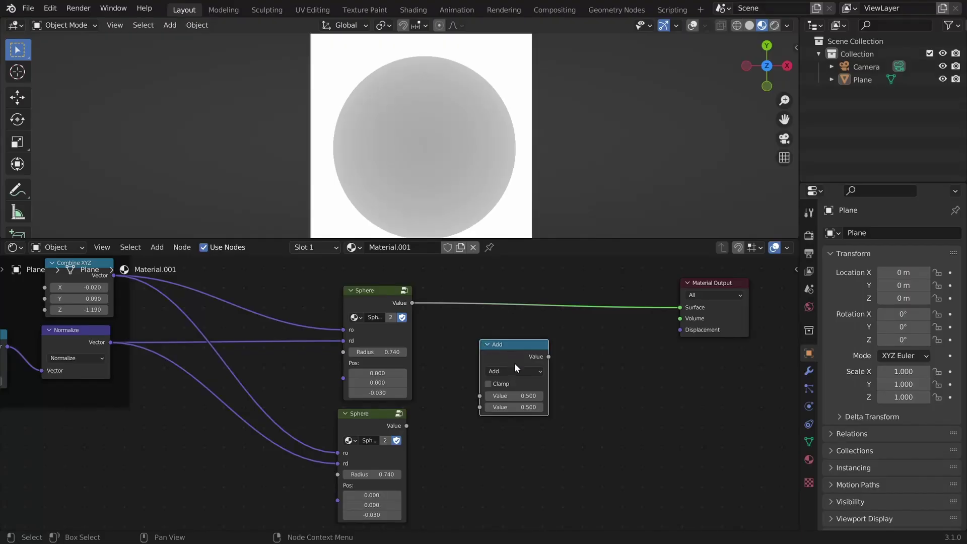
# Step: In Blender, set the new Math node to Minimum and connect both Sphere outputs to its Value inputs
pyautogui.click(516, 371)
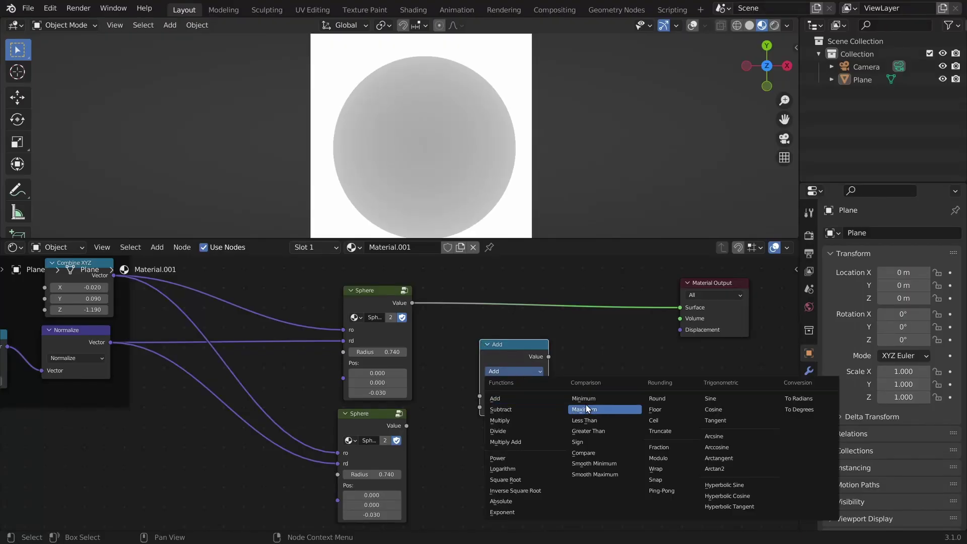
pyautogui.scroll(2, 400, 392)
pyautogui.click(581, 359)
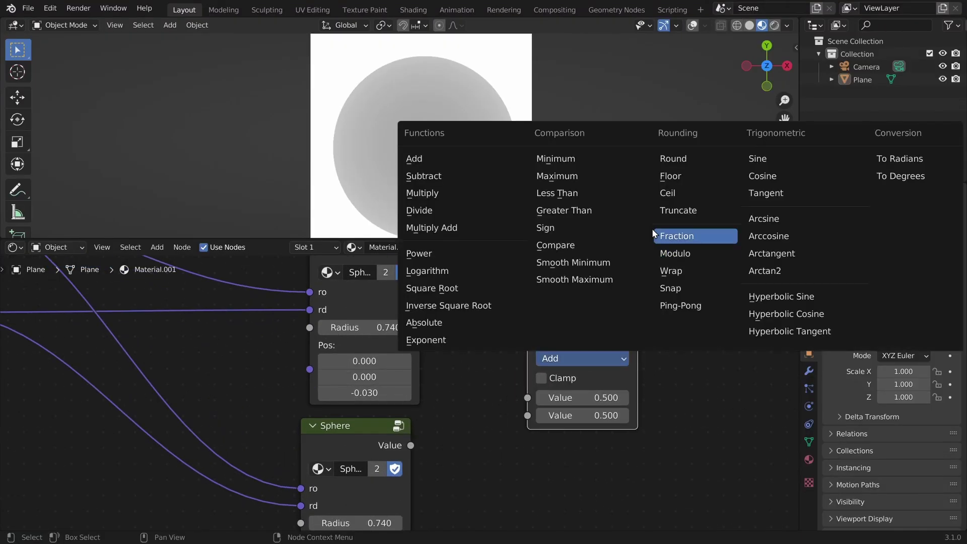
pyautogui.click(572, 162)
pyautogui.scroll(-2, 479, 424)
pyautogui.keyDown('shift'); pyautogui.scroll(-1, 389, 443); pyautogui.keyUp('shift')
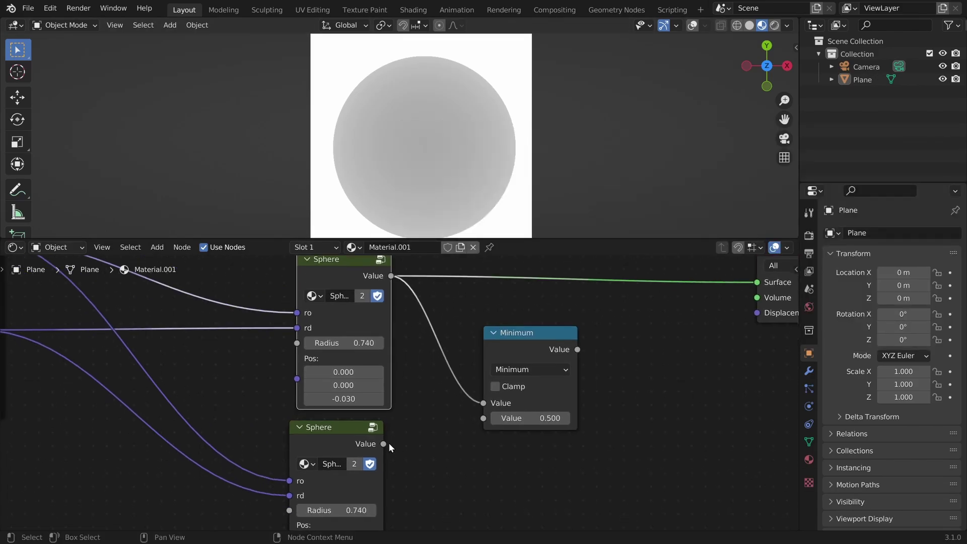
pyautogui.moveTo(386, 444); pyautogui.dragTo(484, 419)
pyautogui.moveTo(537, 348); pyautogui.dragTo(470, 361, button='middle')
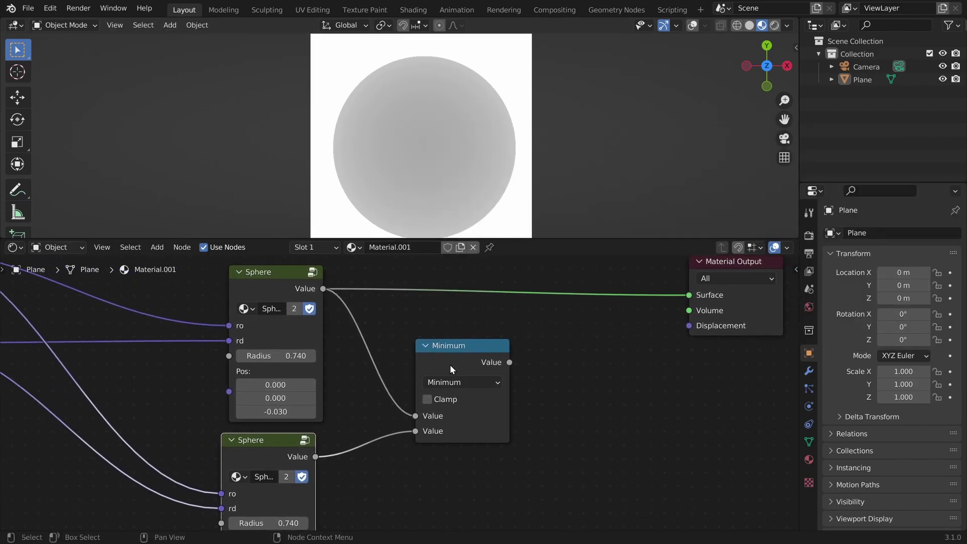
# Step: Feed the Minimum result into the material's Surface and offset the second sphere to X 0.190, Y 0.740, Z 0.640
pyautogui.moveTo(509, 363); pyautogui.dragTo(689, 295)
pyautogui.moveTo(345, 405); pyautogui.dragTo(389, 356, button='middle')
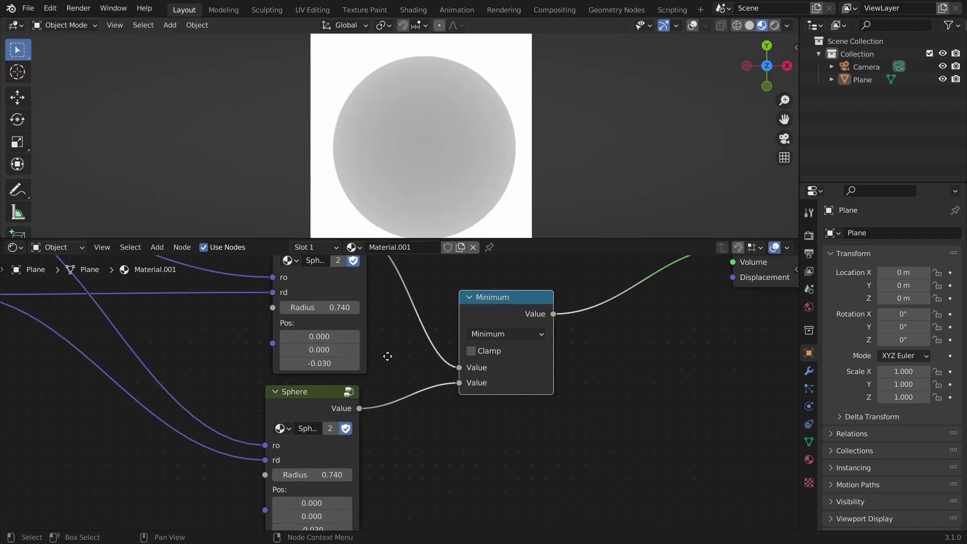
pyautogui.moveTo(313, 458); pyautogui.dragTo(350, 349, button='middle')
pyautogui.scroll(3, 350, 350)
pyautogui.moveTo(351, 390); pyautogui.dragTo(348, 391)
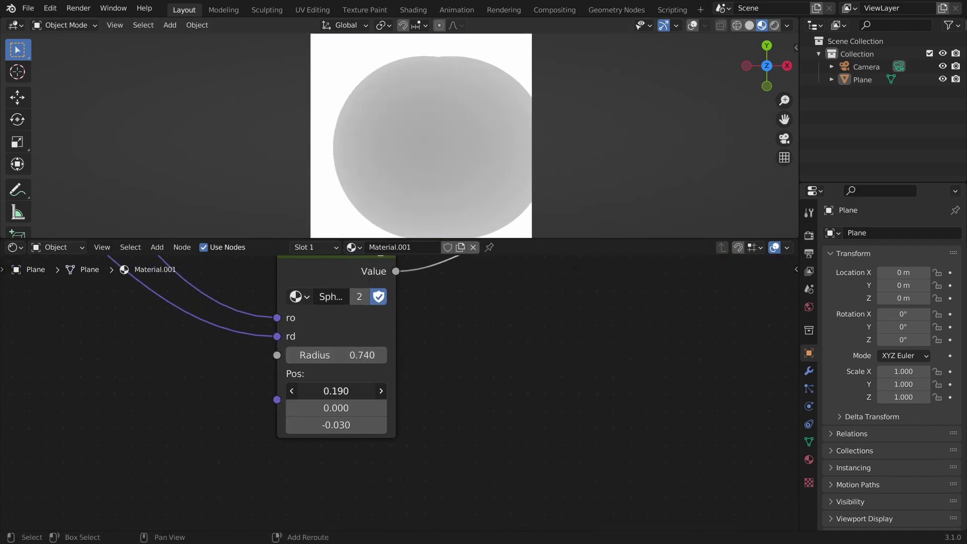
pyautogui.moveTo(336, 425); pyautogui.dragTo(292, 425)
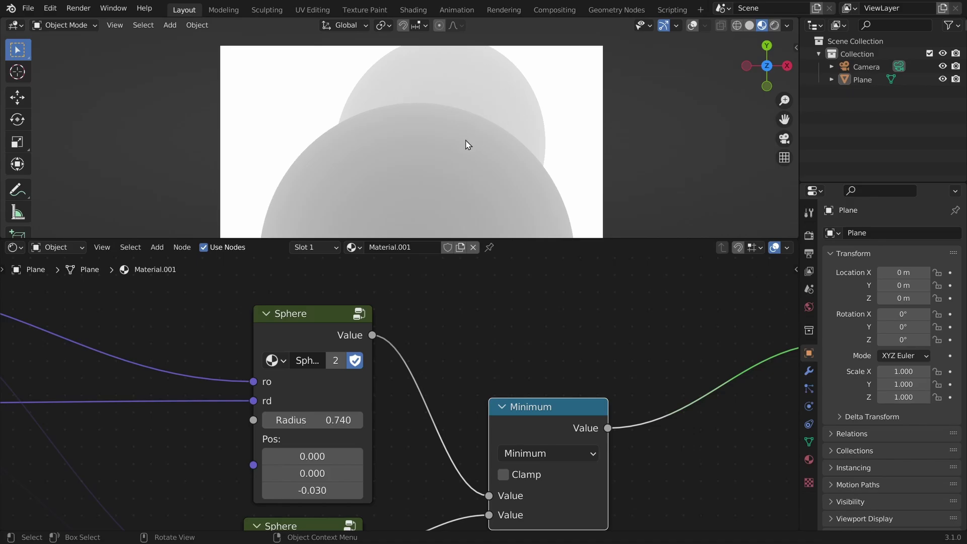
# Step: Set the second sphere's radius to 0.880 and bring it closer with a Z position of -0.230
pyautogui.scroll(-3, 529, 143)
pyautogui.scroll(4, 529, 121)
pyautogui.moveTo(361, 400); pyautogui.dragTo(390, 203, button='middle')
pyautogui.scroll(1, 347, 423)
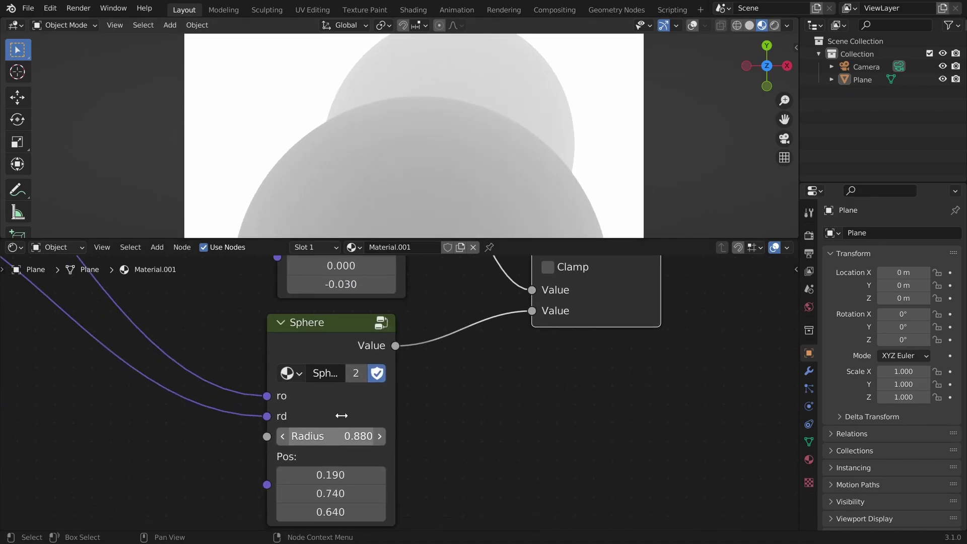
pyautogui.keyDown('shift'); pyautogui.scroll(-3, 342, 416); pyautogui.keyUp('shift')
pyautogui.scroll(1, 341, 415)
pyautogui.moveTo(313, 447); pyautogui.dragTo(203, 448)
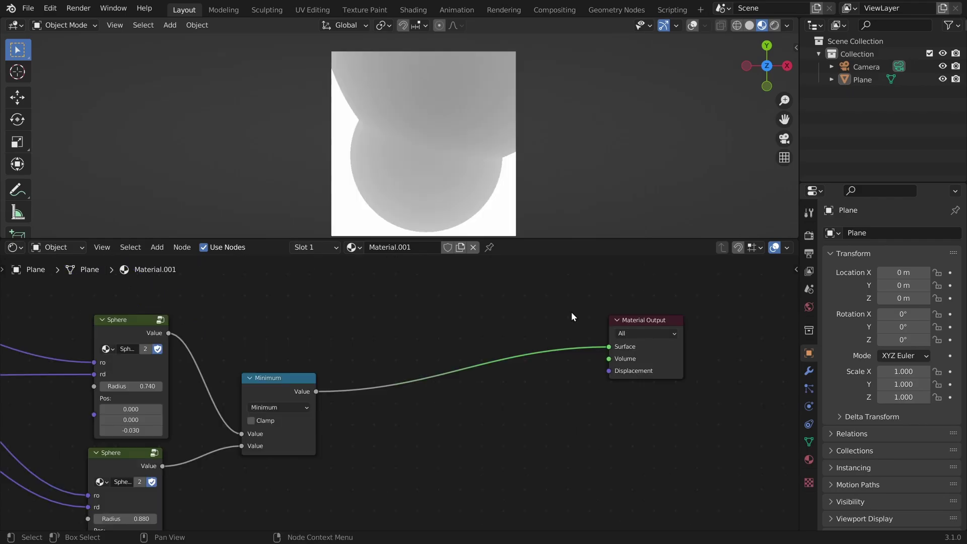
# Step: Insert a ColorRamp between the Minimum node and Material Output, and slide its black stop past the ramp's middle
pyautogui.scroll(3, 570, 311)
pyautogui.hotkey('shift', 'a')
pyautogui.write('s')
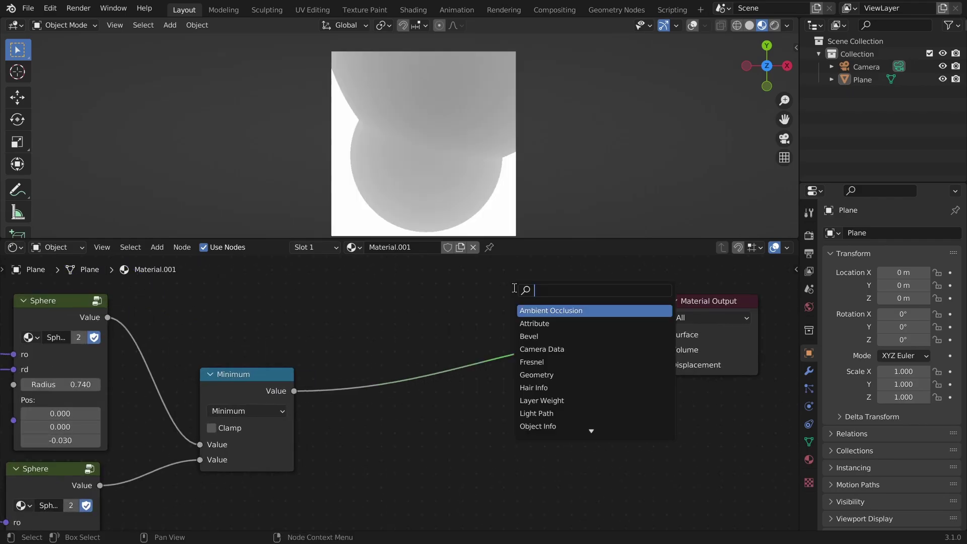
pyautogui.write('color')
pyautogui.press('Return')
pyautogui.click(438, 289)
pyautogui.scroll(6, 582, 278)
pyautogui.moveTo(582, 277); pyautogui.dragTo(452, 312, button='middle')
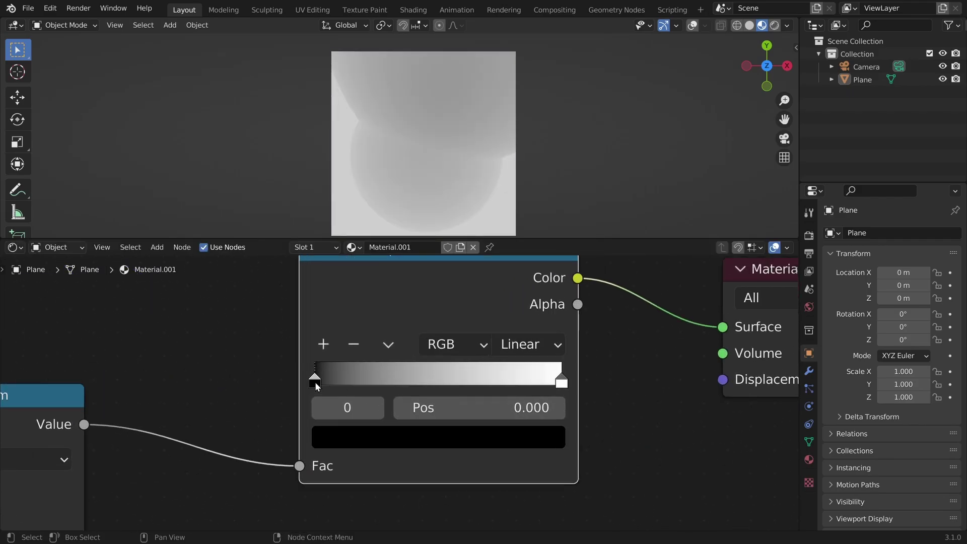
pyautogui.moveTo(315, 382); pyautogui.dragTo(456, 384)
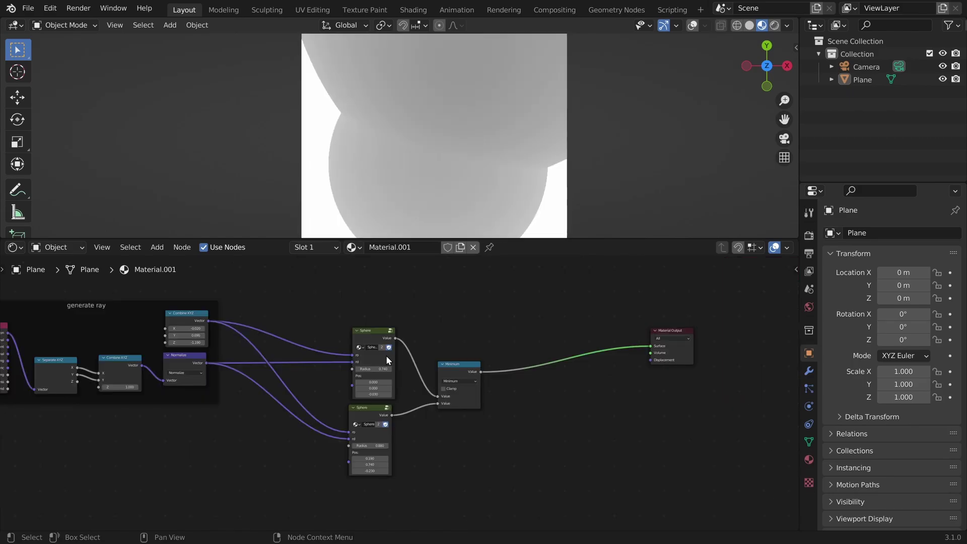
# Step: Duplicate the lower Sphere node with its ro and rd links kept, placing the copy below it
pyautogui.scroll(3, 386, 355)
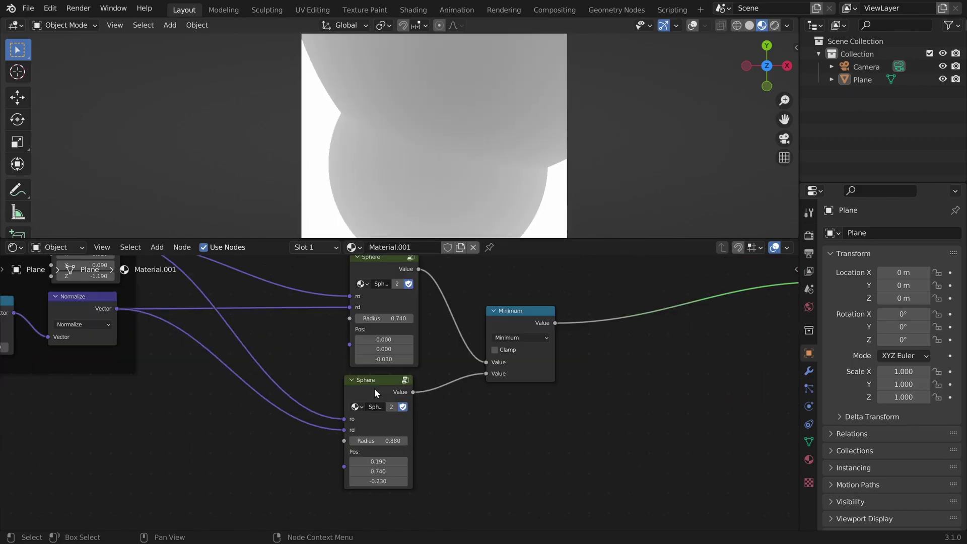
pyautogui.click(370, 390)
pyautogui.hotkey('shift', 'd')
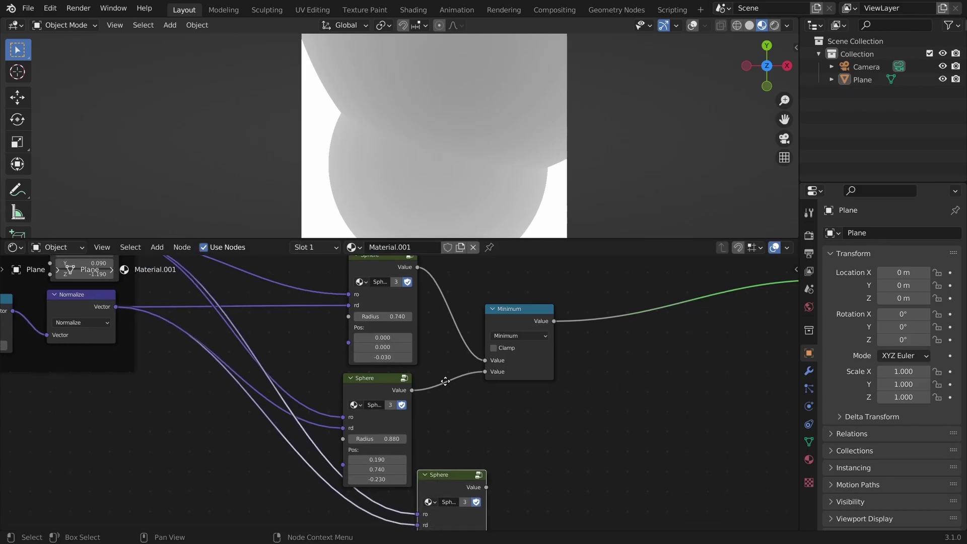
pyautogui.moveTo(445, 381); pyautogui.dragTo(444, 307, button='middle')
pyautogui.moveTo(477, 307); pyautogui.dragTo(449, 338, button='middle')
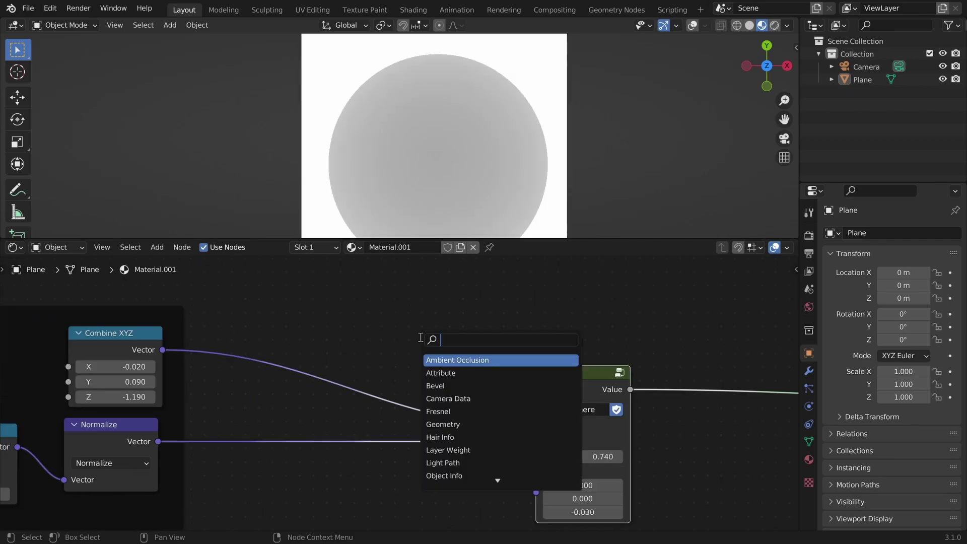
# Step: Add a Value node set to 1000 beside the single Sphere node and label it dist
pyautogui.write('val')
pyautogui.press('Return')
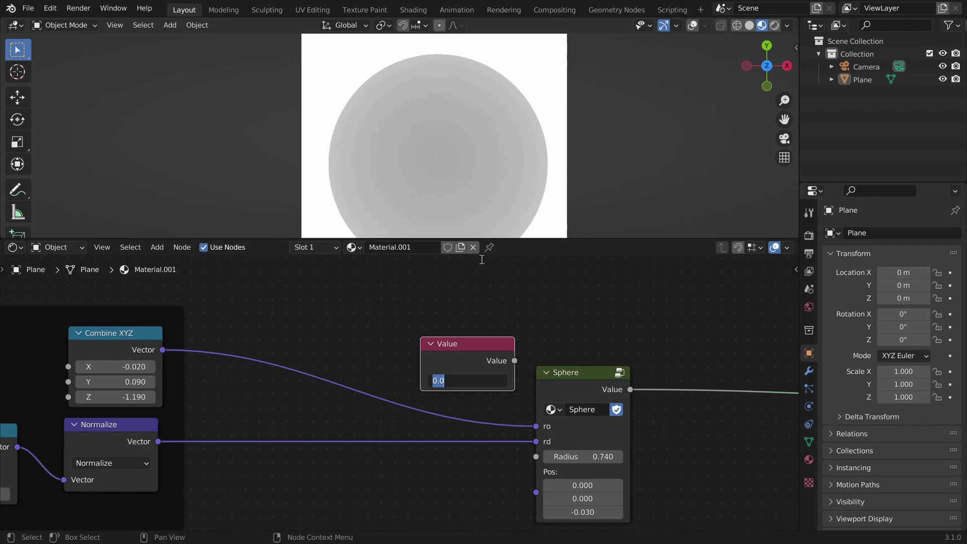
pyautogui.write('1000')
pyautogui.press('Return')
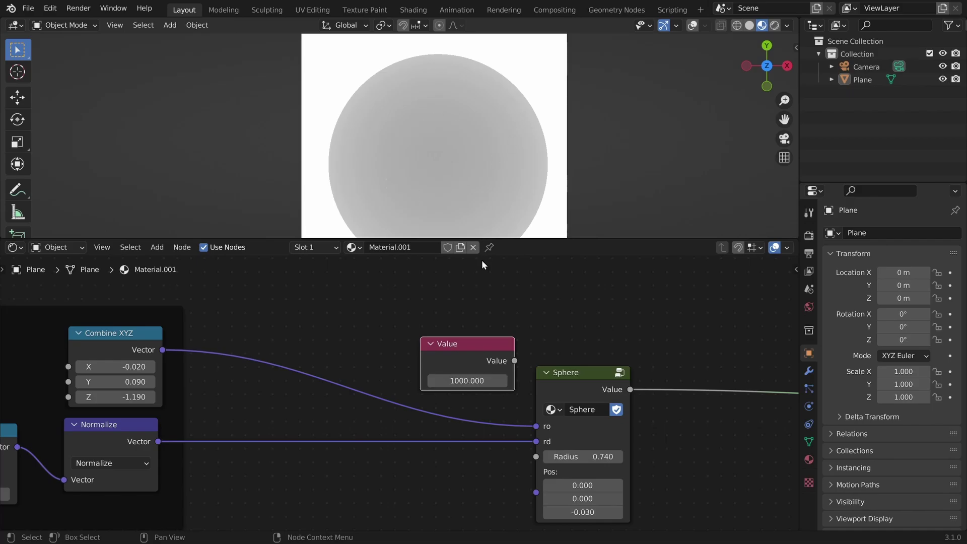
pyautogui.press('F2')
pyautogui.write('d')
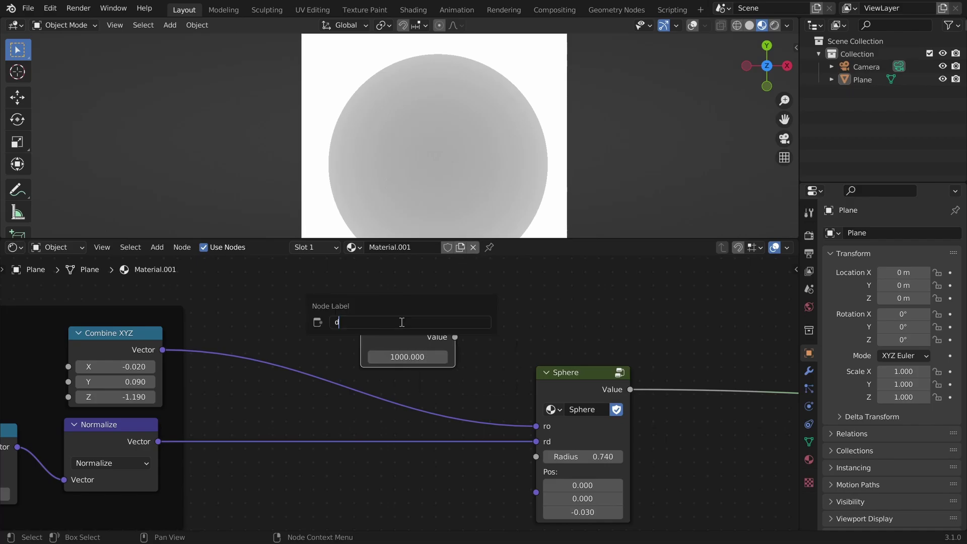
pyautogui.press('Return')
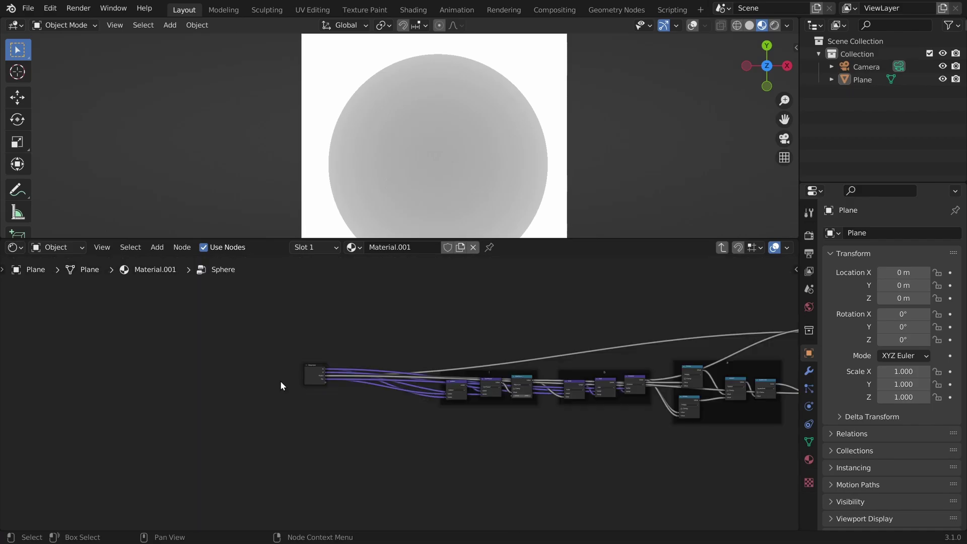
# Step: Inside the Sphere group, add a Math node set to Minimum and feed its first Value from a new group input
pyautogui.scroll(12, 272, 379)
pyautogui.moveTo(211, 381); pyautogui.dragTo(441, 379, button='middle')
pyautogui.hotkey('shift', 'a')
pyautogui.write('math')
pyautogui.press('Return')
pyautogui.click(441, 379)
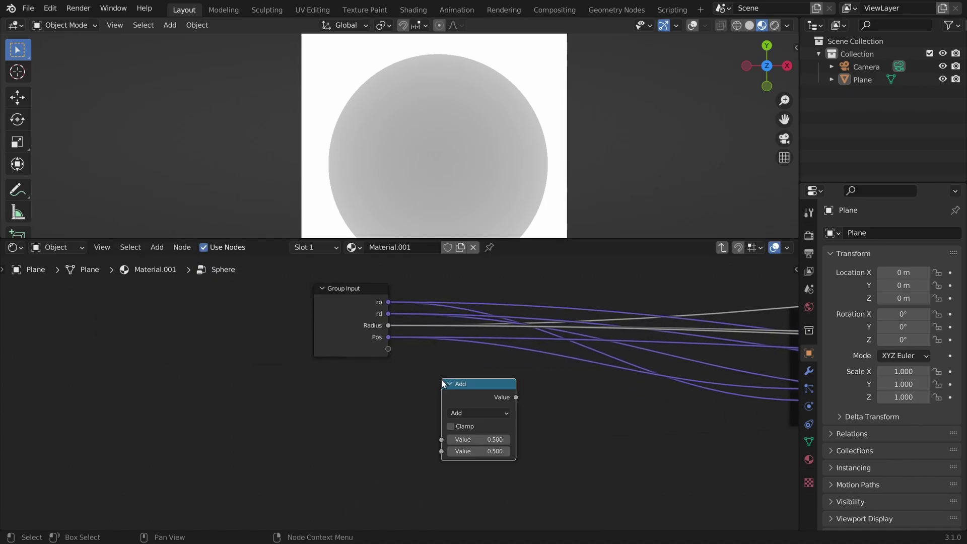
pyautogui.click(464, 413)
pyautogui.click(544, 277)
pyautogui.scroll(2, 489, 380)
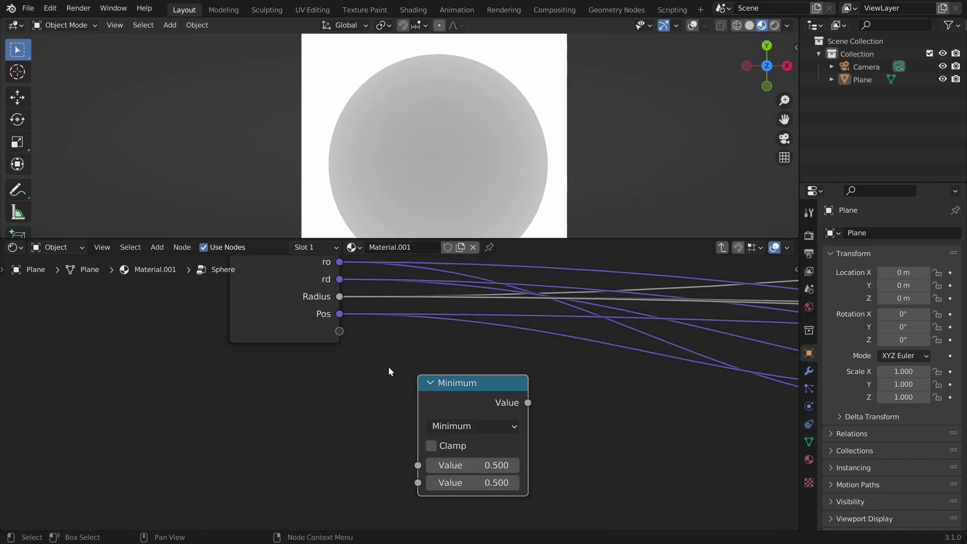
pyautogui.moveTo(342, 334); pyautogui.dragTo(419, 468)
pyautogui.moveTo(435, 392); pyautogui.dragTo(474, 386)
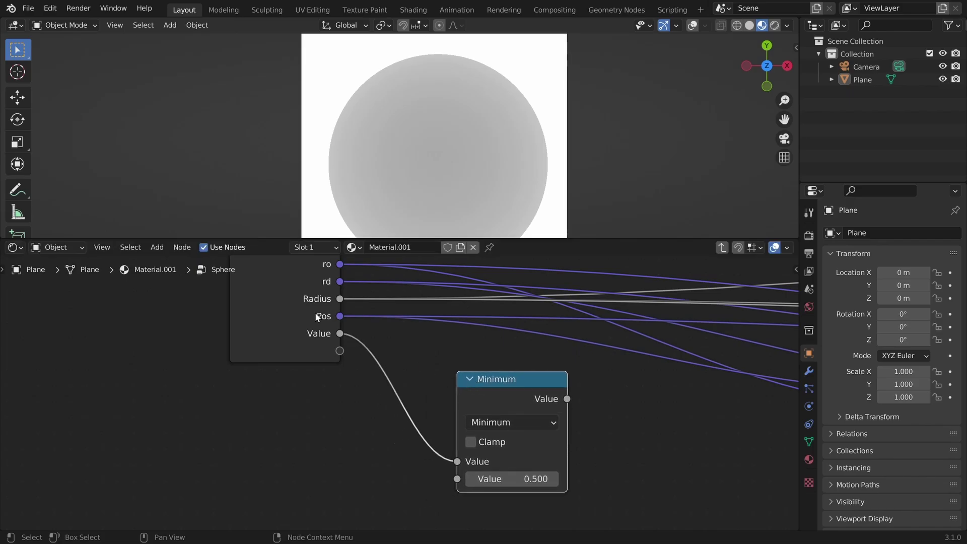
# Step: Rename the new group input to dist and move it to the first place among the group's inputs
pyautogui.click(315, 314)
pyautogui.press('n')
pyautogui.click(699, 337)
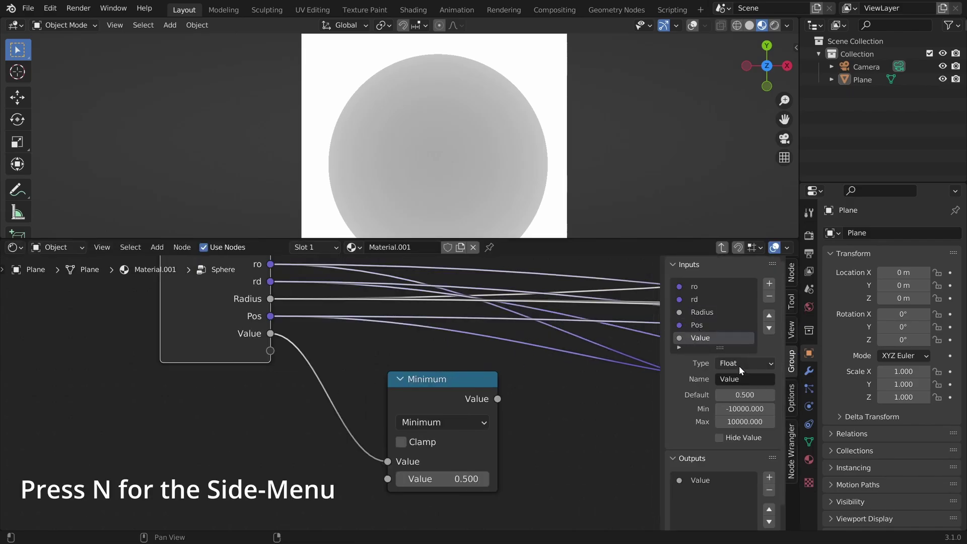
pyautogui.click(746, 379)
pyautogui.write('dist')
pyautogui.press('Return')
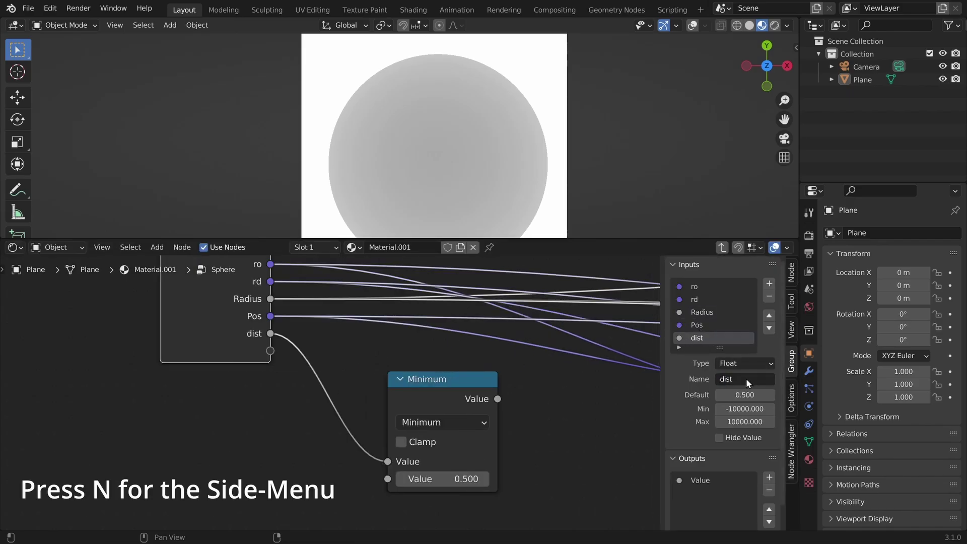
pyautogui.click(770, 315)
pyautogui.click(772, 315)
pyautogui.click(772, 315)
pyautogui.click(772, 315)
# Step: Move the Minimum node across the group to the area near Group Output
pyautogui.scroll(-6, 377, 404)
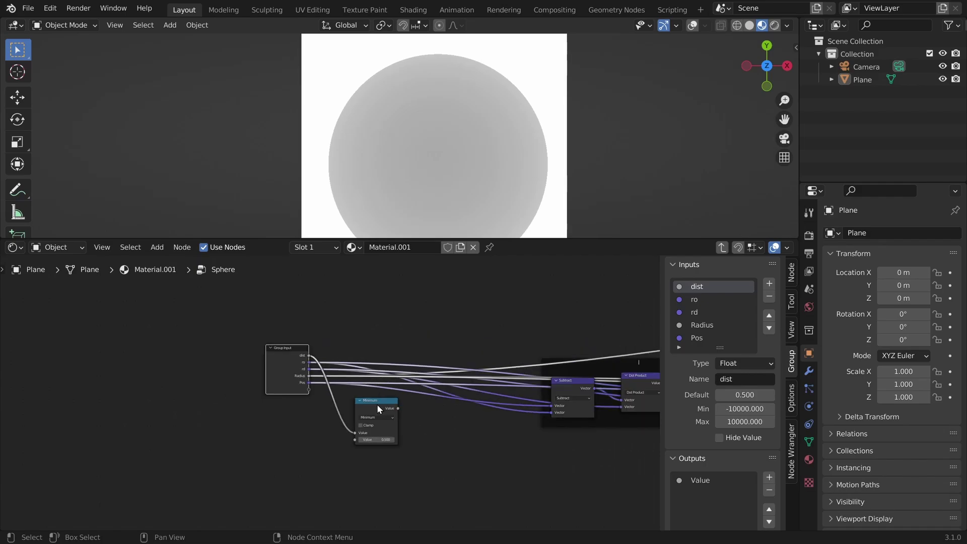
pyautogui.moveTo(377, 404); pyautogui.dragTo(99, 383, button='middle')
pyautogui.moveTo(97, 379); pyautogui.dragTo(600, 446)
pyautogui.moveTo(590, 443); pyautogui.dragTo(172, 390, button='middle')
pyautogui.click(205, 393)
pyautogui.moveTo(182, 389); pyautogui.dragTo(574, 356)
pyautogui.moveTo(567, 356); pyautogui.dragTo(361, 422, button='middle')
pyautogui.scroll(6, 361, 422)
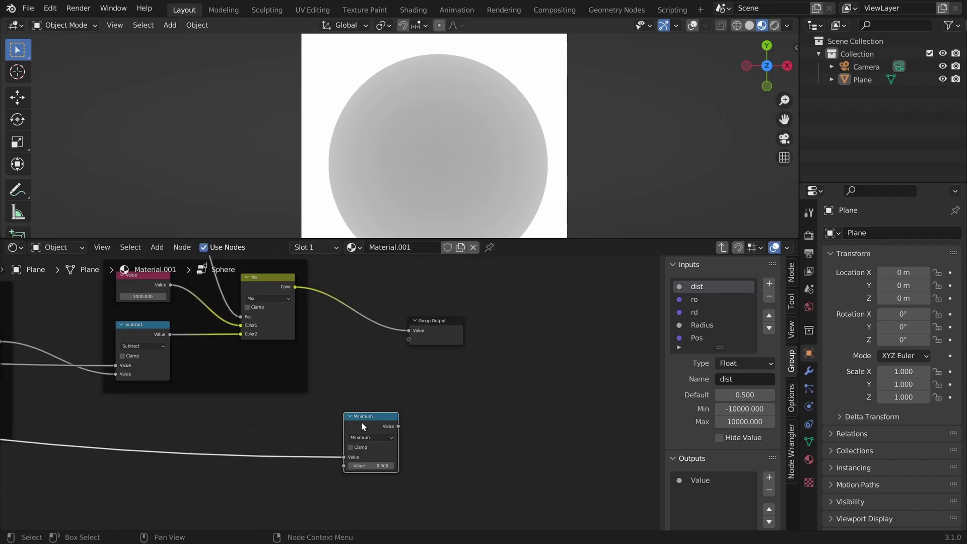
# Step: Shift Group Output farther away from Mix and position the Minimum node in the gap between them
pyautogui.moveTo(361, 422); pyautogui.dragTo(399, 355)
pyautogui.scroll(7, 399, 354)
pyautogui.moveTo(399, 355); pyautogui.dragTo(307, 413, button='middle')
pyautogui.moveTo(418, 341); pyautogui.dragTo(630, 320)
pyautogui.scroll(-2, 531, 325)
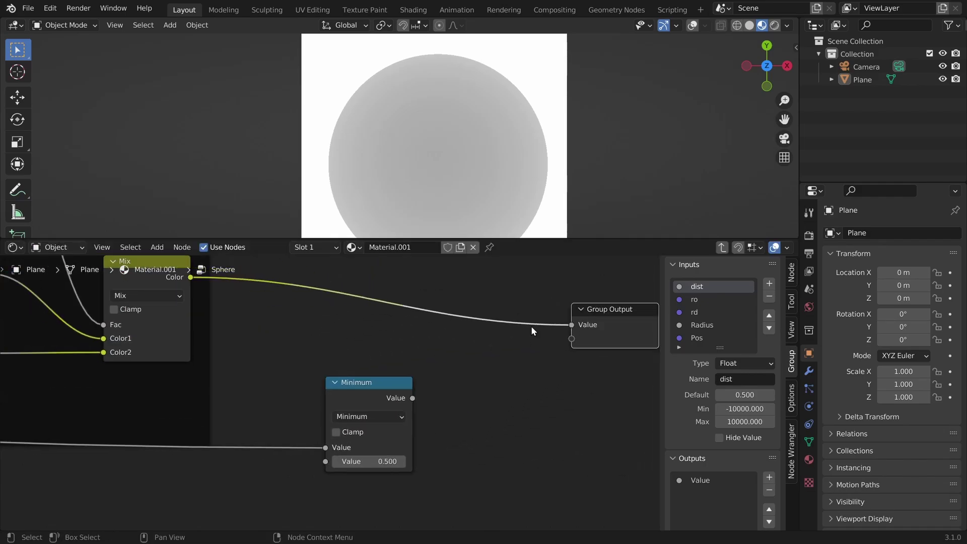
pyautogui.moveTo(360, 385); pyautogui.dragTo(386, 336)
pyautogui.moveTo(385, 336); pyautogui.dragTo(443, 340, button='middle')
# Step: Route the Mix result through the Minimum node's free Value input and on to Group Output
pyautogui.moveTo(260, 290); pyautogui.dragTo(301, 316)
pyautogui.moveTo(260, 289); pyautogui.dragTo(410, 397)
pyautogui.moveTo(410, 396); pyautogui.dragTo(410, 398)
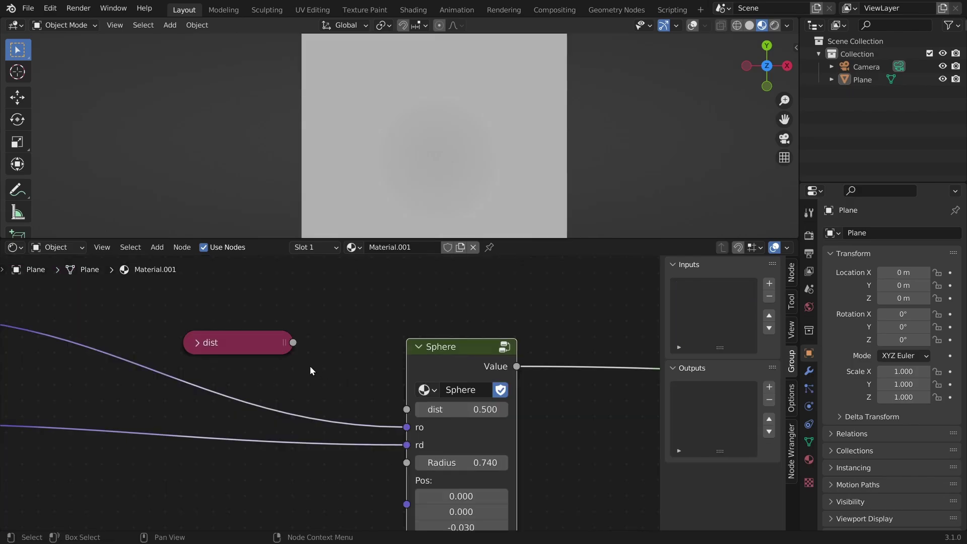
# Step: Connect the dist Value node to the Sphere group's dist input and rename the group to addSphere
pyautogui.scroll(1, 345, 377)
pyautogui.moveTo(369, 372); pyautogui.dragTo(315, 349, button='middle')
pyautogui.moveTo(235, 314); pyautogui.dragTo(357, 386)
pyautogui.scroll(1, 166, 375)
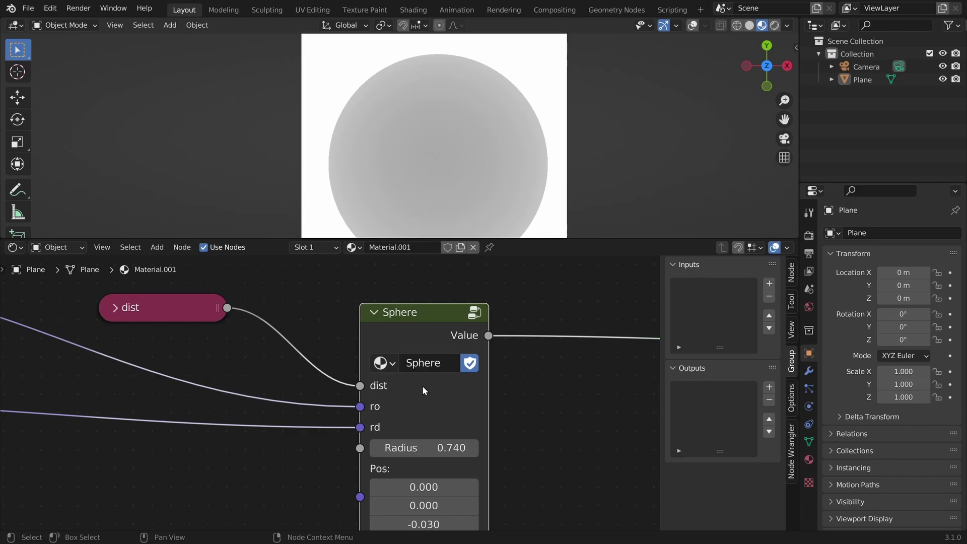
pyautogui.write('Sphere')
pyautogui.press('Return')
# Step: Duplicate the addSphere node with its ray links kept and connect the original's dist output to the copy's dist input
pyautogui.scroll(-2, 312, 348)
pyautogui.hotkey('shift', 'd')
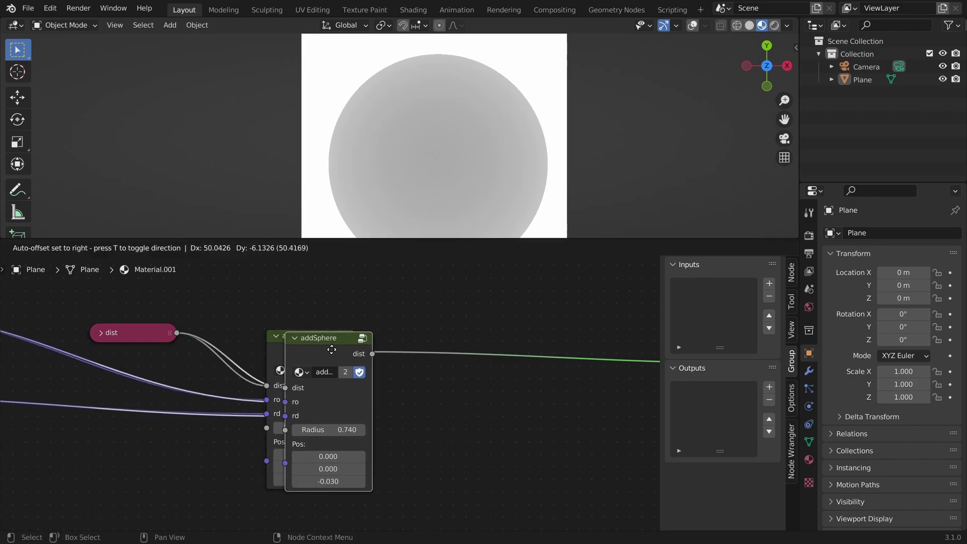
pyautogui.click(467, 337)
pyautogui.moveTo(353, 351); pyautogui.dragTo(421, 376)
pyautogui.moveTo(459, 350); pyautogui.dragTo(346, 346, button='middle')
# Step: Duplicate a third addSphere node, chain its dist input from the second and send its dist output to Surface
pyautogui.click(345, 346)
pyautogui.hotkey('ctrl', 'shift', 'd')
pyautogui.click(496, 343)
pyautogui.moveTo(393, 340); pyautogui.dragTo(456, 368)
pyautogui.moveTo(545, 340); pyautogui.dragTo(437, 338, button='middle')
pyautogui.moveTo(437, 336); pyautogui.dragTo(535, 355)
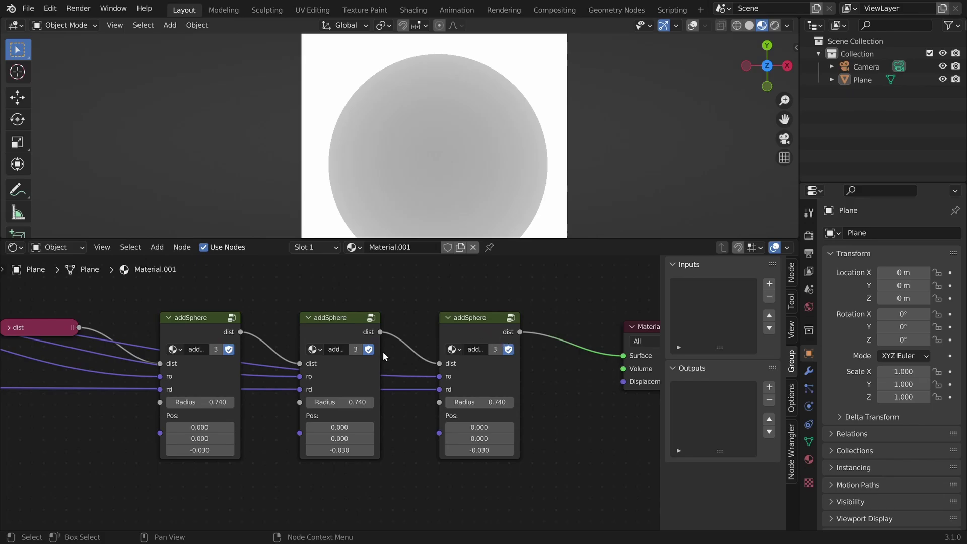
# Step: Inspect the chain of addSphere nodes, the combined sphere preview and the generate ray frame
pyautogui.moveTo(162, 336); pyautogui.dragTo(250, 332, button='middle')
pyautogui.click(323, 341)
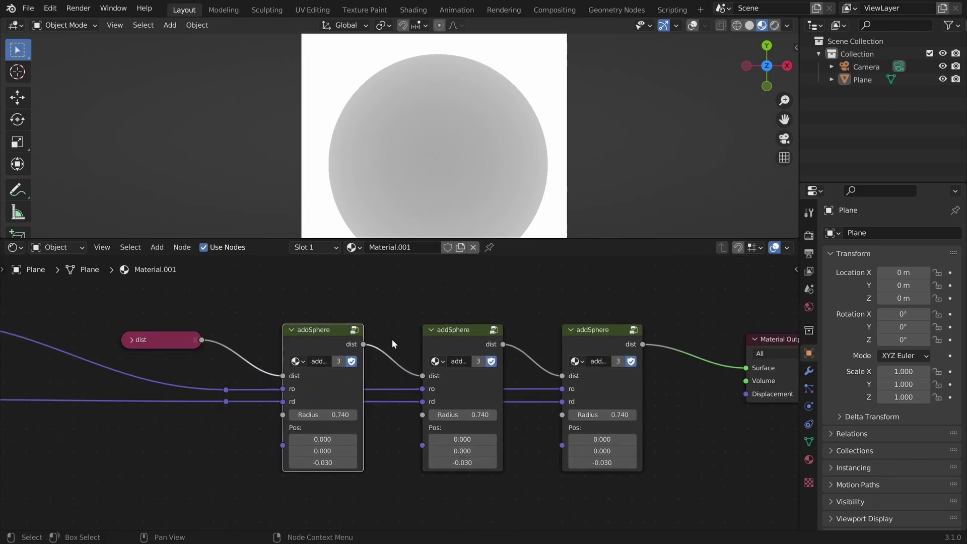
pyautogui.click(461, 340)
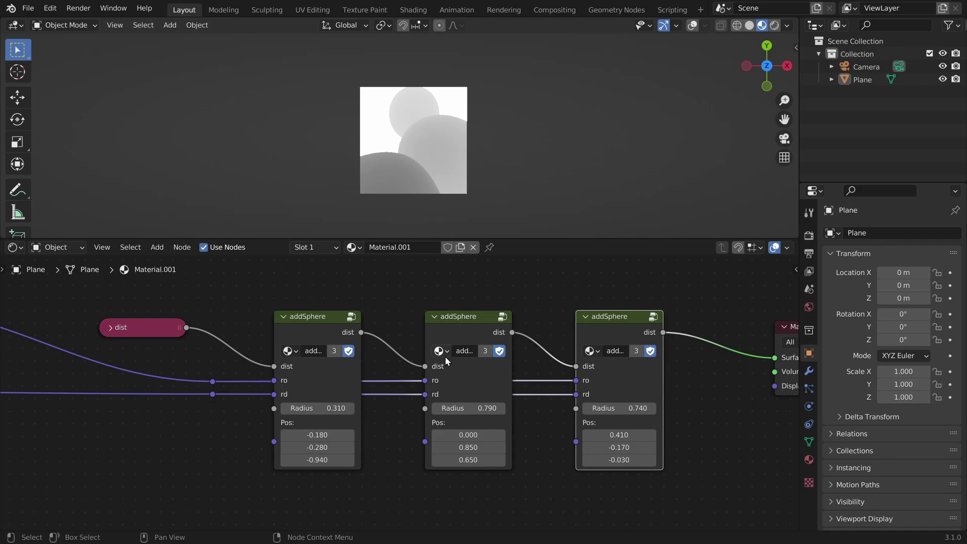
pyautogui.scroll(-4, 445, 357)
pyautogui.moveTo(439, 349); pyautogui.dragTo(311, 369, button='middle')
pyautogui.scroll(3, 417, 370)
pyautogui.scroll(5, 442, 115)
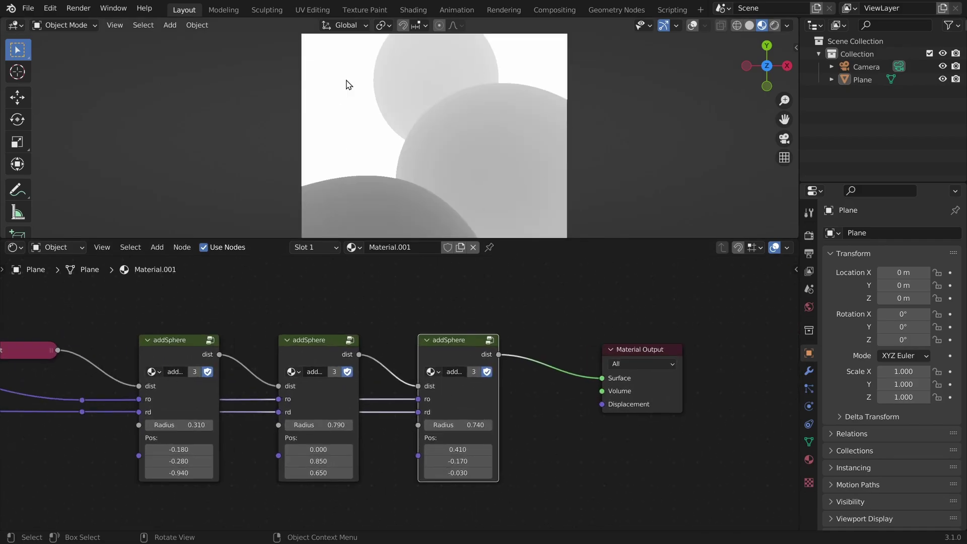
pyautogui.scroll(-1, 414, 145)
pyautogui.scroll(-3, 544, 388)
pyautogui.moveTo(81, 373); pyautogui.dragTo(552, 364, button='middle')
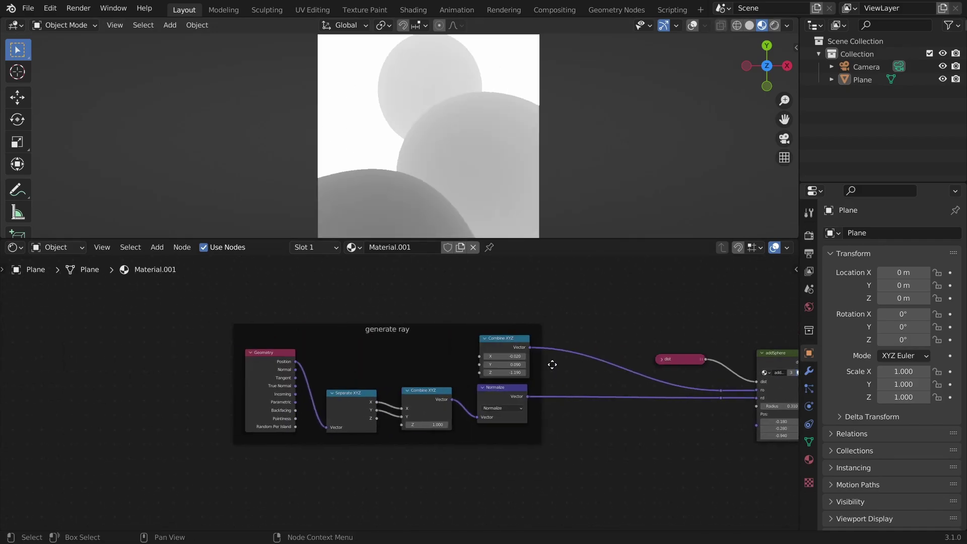
pyautogui.scroll(4, 383, 375)
pyautogui.moveTo(370, 278); pyautogui.dragTo(332, 303, button='middle')
pyautogui.scroll(-4, 318, 314)
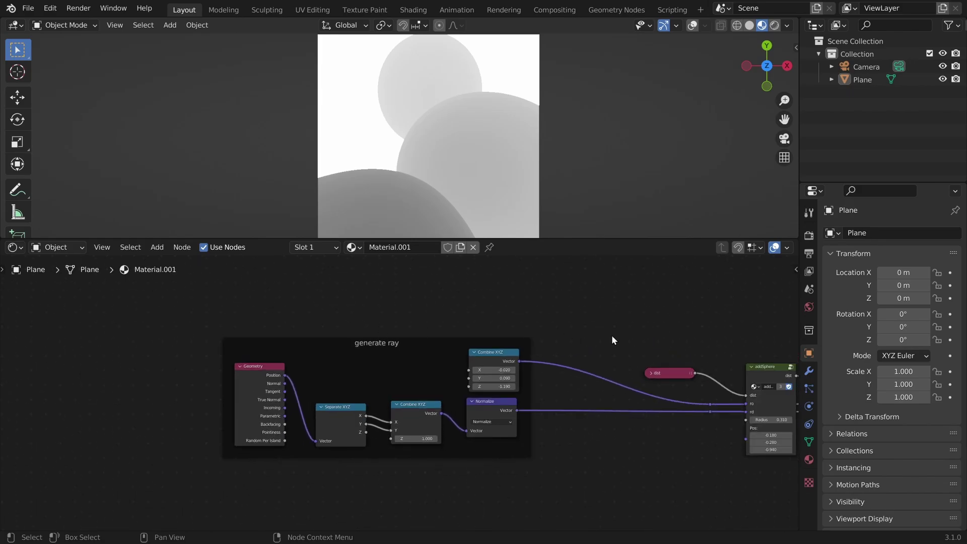
# Step: Frame the dist node and the three addSphere nodes together and label the frame "intersect ray with objects"
pyautogui.moveTo(715, 339); pyautogui.dragTo(265, 316, button='middle')
pyautogui.moveTo(182, 320); pyautogui.dragTo(557, 454)
pyautogui.hotkey('ctrl', 'j')
pyautogui.press('F2')
pyautogui.write('intersect ray with objects')
pyautogui.press('Return')
# Step: Examine how the dist value passes into the first addSphere node within the labelled frame
pyautogui.scroll(2, 386, 330)
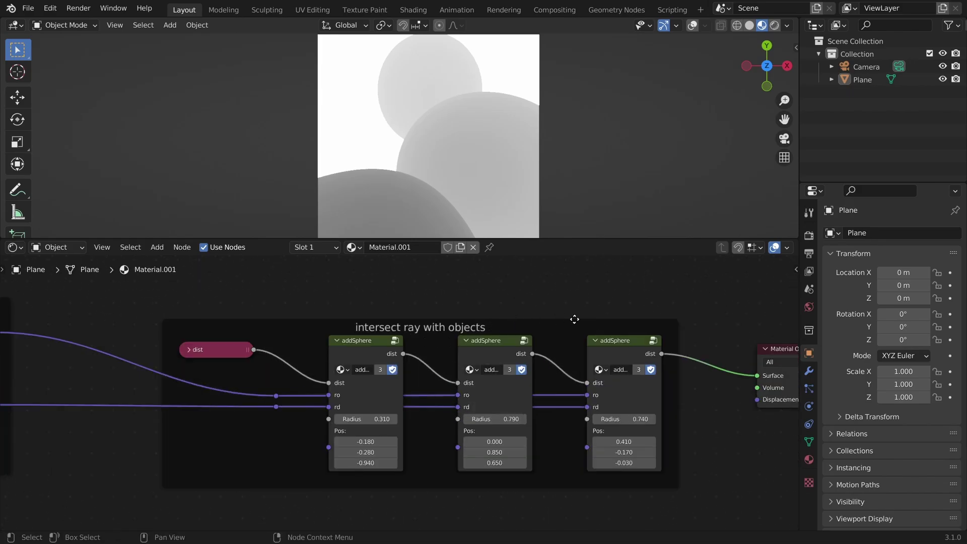
pyautogui.moveTo(574, 319); pyautogui.dragTo(509, 333, button='middle')
pyautogui.scroll(6, 172, 358)
pyautogui.moveTo(172, 358); pyautogui.dragTo(409, 371, button='middle')
pyautogui.scroll(3, 410, 371)
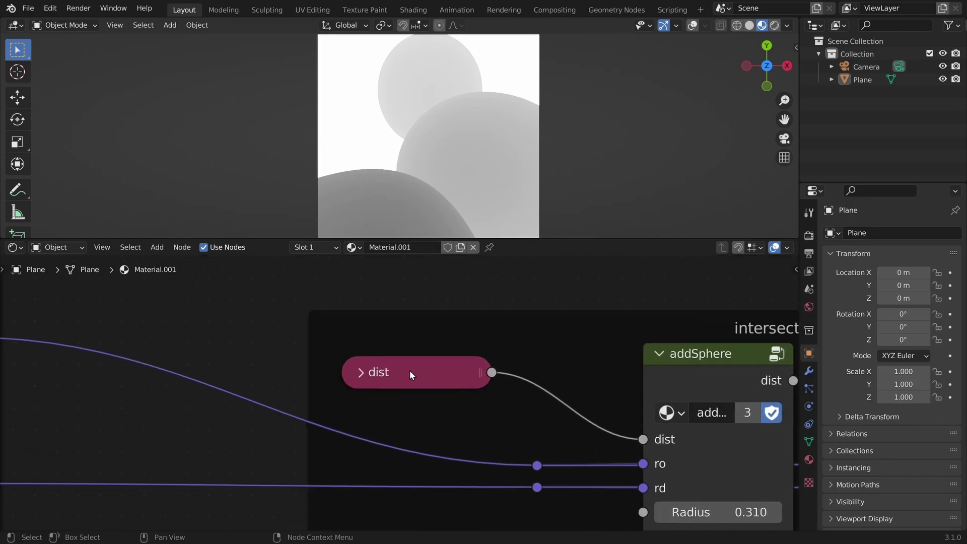
pyautogui.scroll(1, 409, 371)
pyautogui.click(406, 370)
pyautogui.press('Home')
pyautogui.click(331, 342)
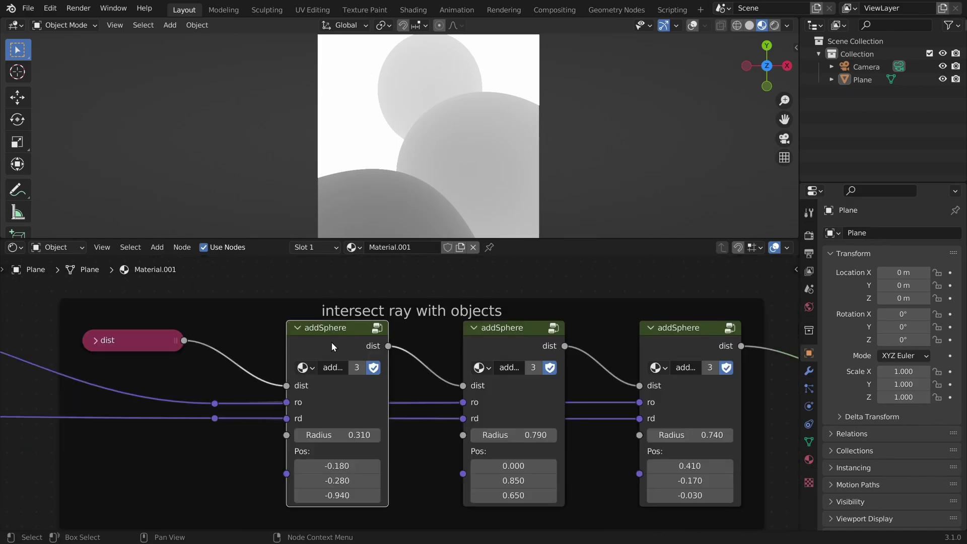
# Step: Examine how dist passes through the second and third addSphere nodes into the Material Output
pyautogui.click(497, 349)
pyautogui.click(687, 336)
pyautogui.moveTo(687, 336); pyautogui.dragTo(486, 331, button='middle')
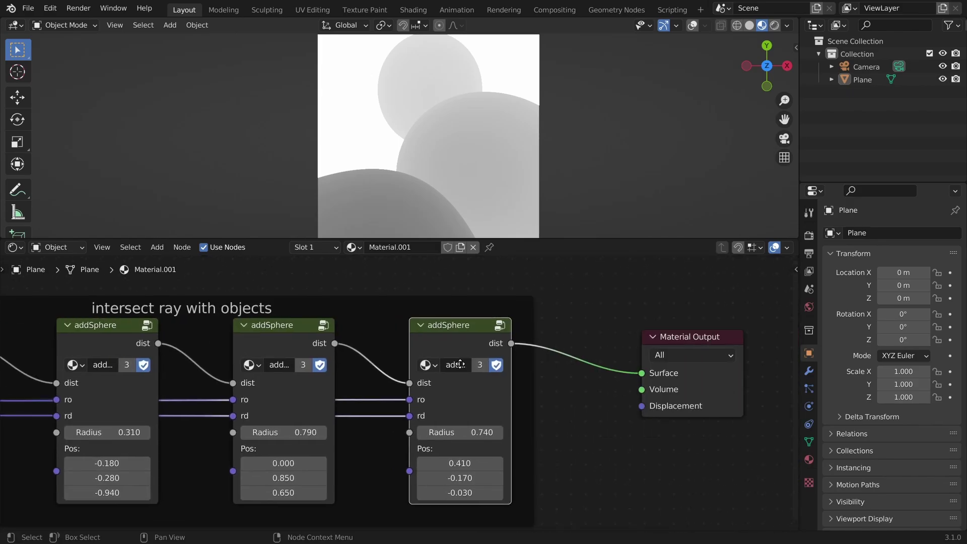
pyautogui.scroll(2, 460, 346)
pyautogui.scroll(1, 431, 312)
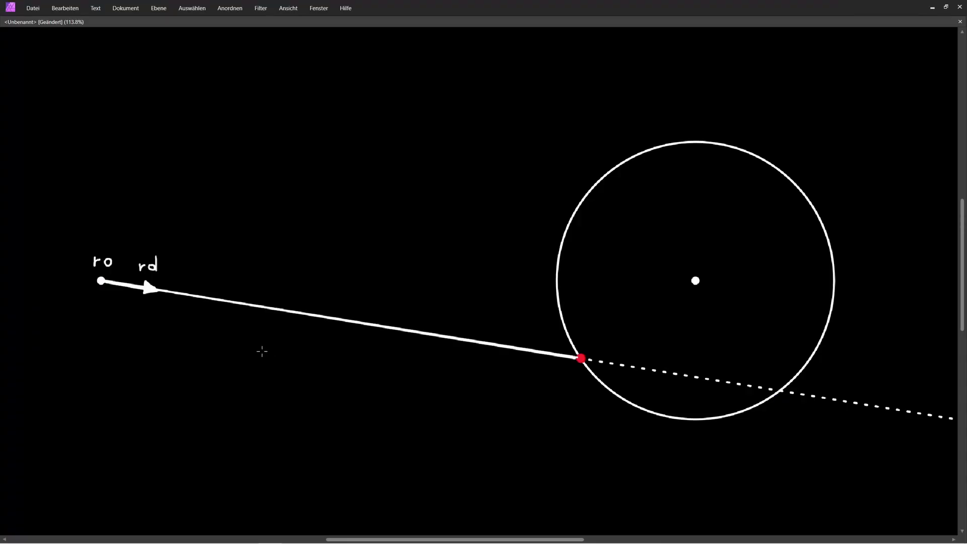
# Step: In the ray diagram in Affinity Photo, write the label "d" beneath the line from ro to the red hit point
pyautogui.scroll(1, 331, 345)
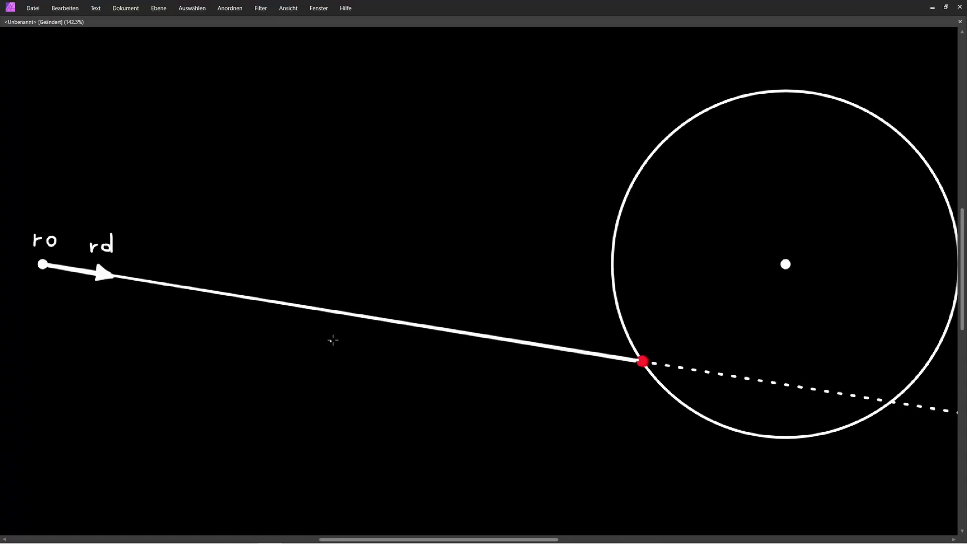
pyautogui.moveTo(338, 338); pyautogui.dragTo(343, 350)
pyautogui.scroll(-2, 366, 340)
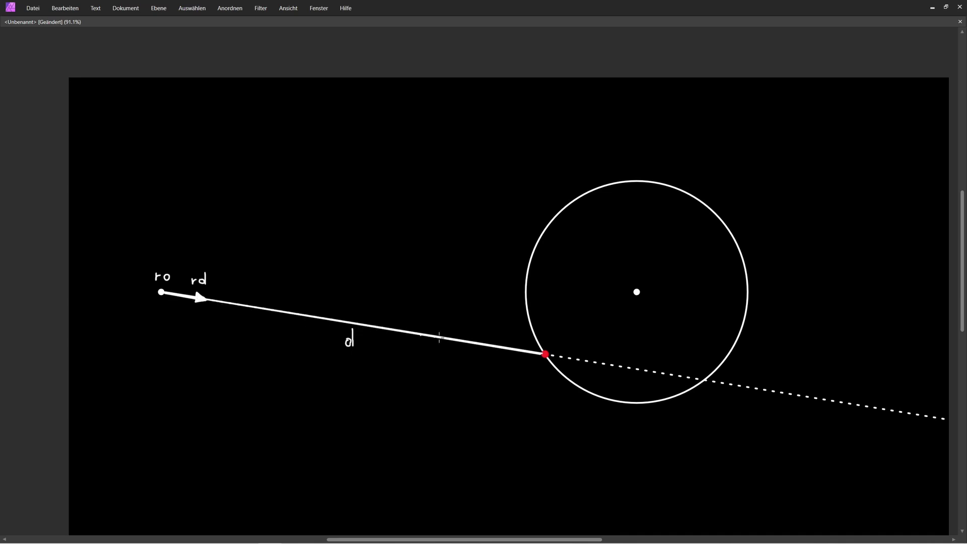
# Step: Draw an outward normal arrow at the red hit point and a straight line joining that point to the circle's centre
pyautogui.keyDown('ctrl'); pyautogui.scroll(5, 576, 359); pyautogui.keyUp('ctrl')
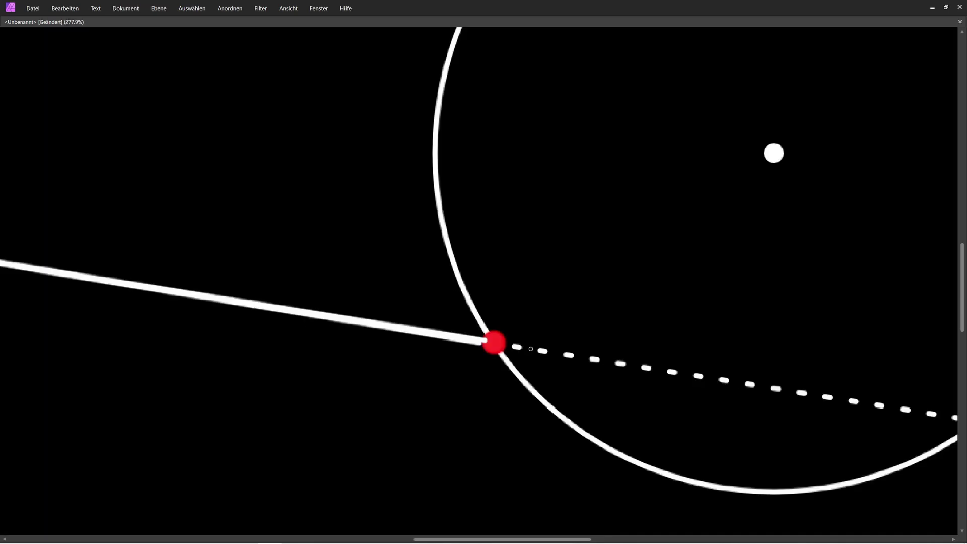
pyautogui.moveTo(493, 347); pyautogui.dragTo(417, 396)
pyautogui.keyDown('ctrl'); pyautogui.scroll(2, 416, 392); pyautogui.keyUp('ctrl')
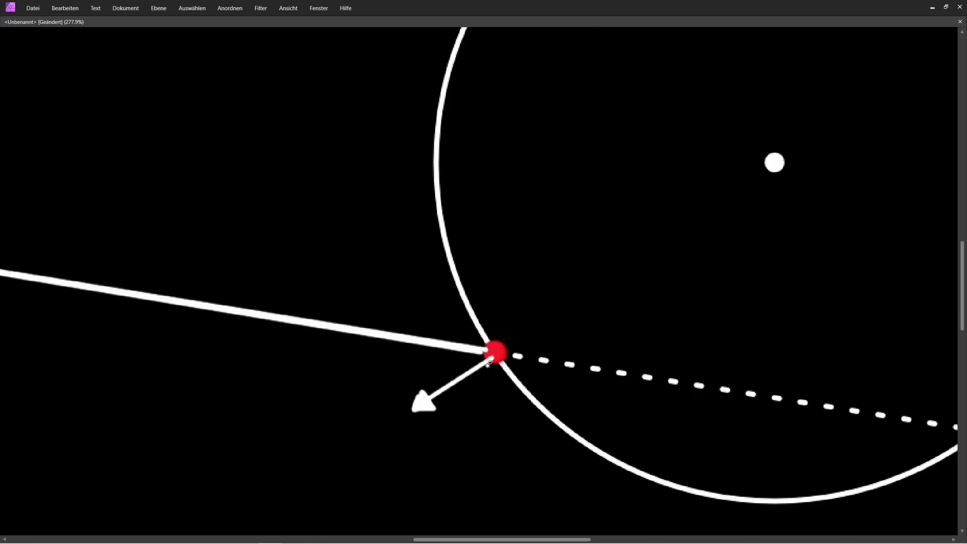
pyautogui.keyDown('ctrl'); pyautogui.scroll(-1, 499, 353); pyautogui.keyUp('ctrl')
pyautogui.keyDown('ctrl'); pyautogui.scroll(1, 499, 354); pyautogui.keyUp('ctrl')
pyautogui.keyDown('ctrl'); pyautogui.scroll(-2, 511, 334); pyautogui.keyUp('ctrl')
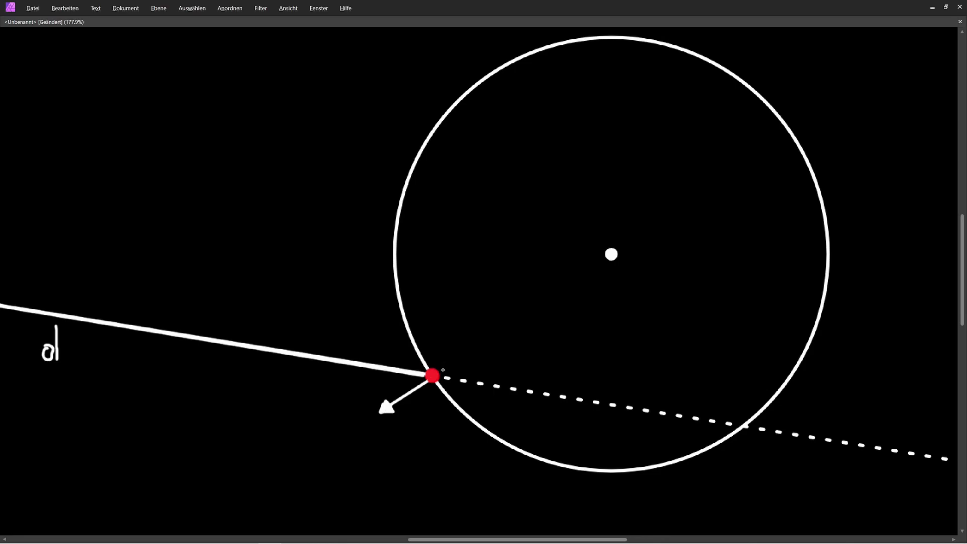
pyautogui.keyDown('shift'); pyautogui.click(440, 372); pyautogui.keyUp('shift')
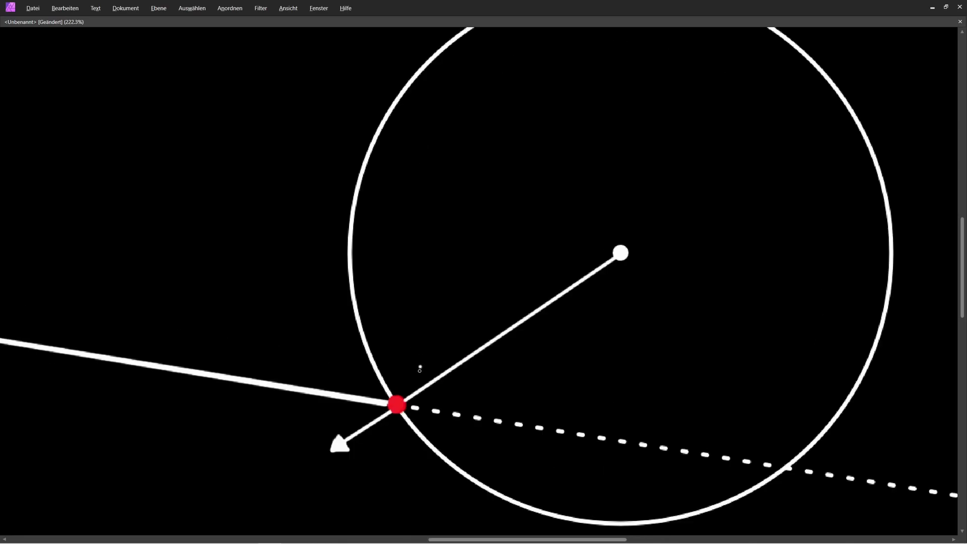
# Step: Label the red hit point "P" and add an arrowhead to the centre line pointing towards it
pyautogui.keyDown('ctrl'); pyautogui.scroll(2, 398, 388); pyautogui.keyUp('ctrl')
pyautogui.moveTo(395, 352)
pyautogui.mouseDown()
pyautogui.moveTo(392, 384)
pyautogui.moveTo(399, 354)
pyautogui.moveTo(395, 371)
pyautogui.mouseUp()
pyautogui.keyDown('ctrl'); pyautogui.scroll(-3, 396, 371); pyautogui.keyUp('ctrl')
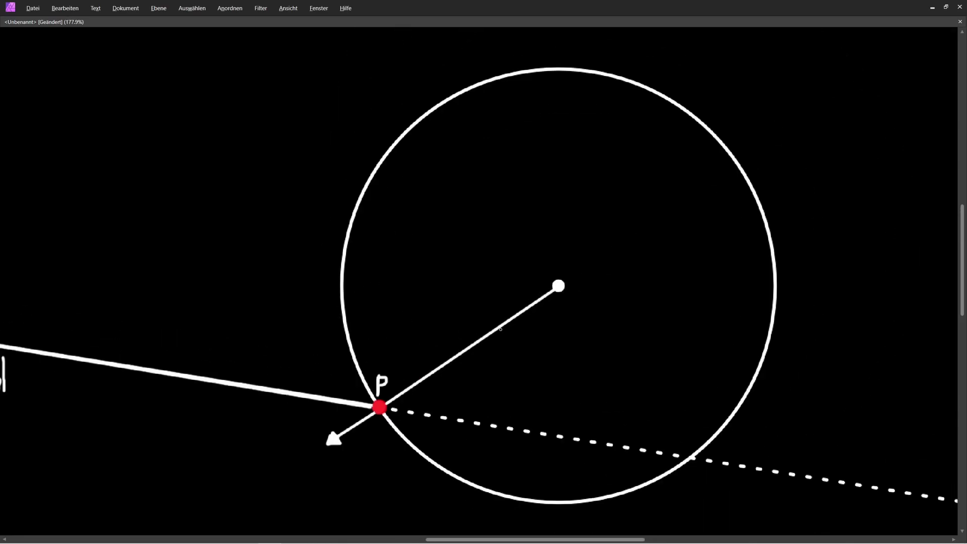
pyautogui.moveTo(480, 324)
pyautogui.mouseDown()
pyautogui.moveTo(477, 343)
pyautogui.moveTo(505, 340)
pyautogui.mouseUp()
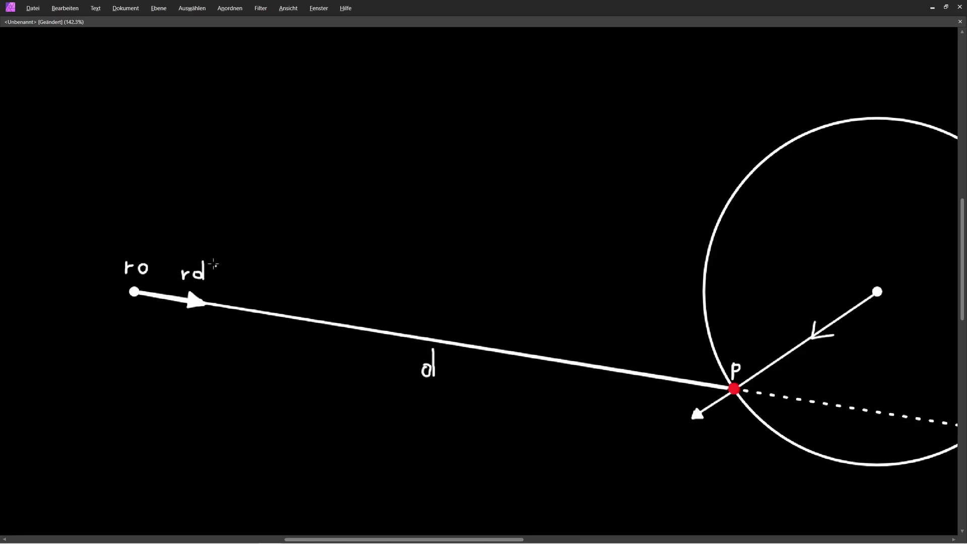
pyautogui.moveTo(209, 304); pyautogui.dragTo(170, 284, button='middle')
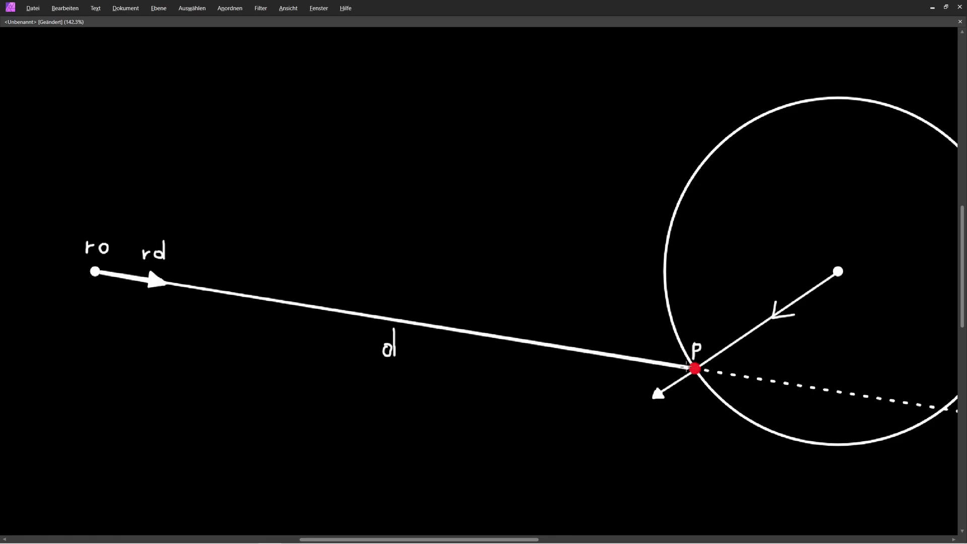
# Step: Switch back to Blender, open the first addSphere group for editing and add a Vector Math node below the Group Input
pyautogui.hotkey('alt', 'Tab')
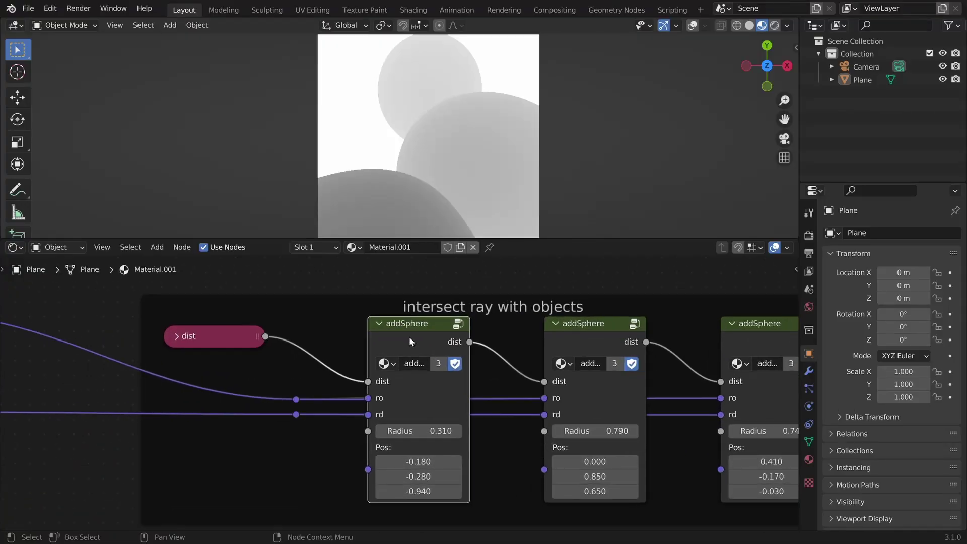
pyautogui.press('Tab')
pyautogui.scroll(-5, 405, 352)
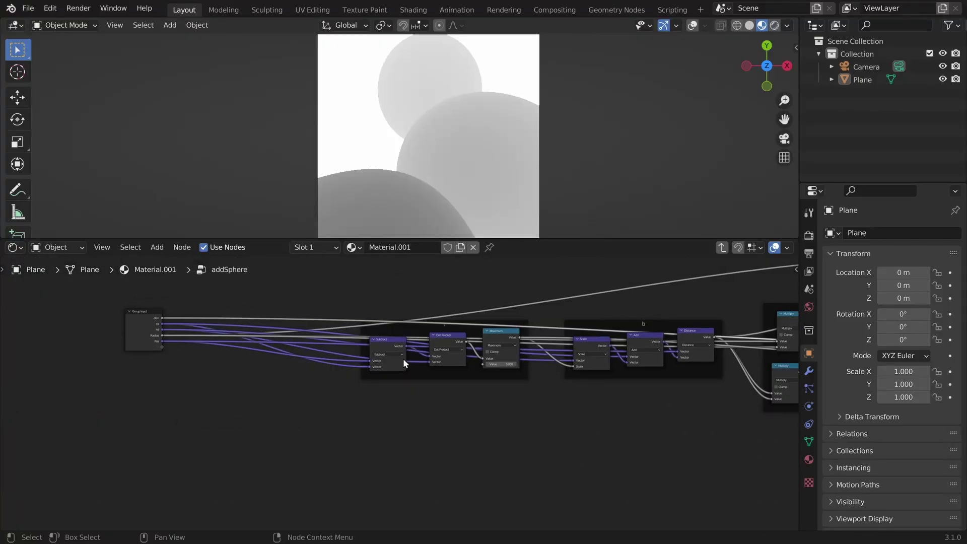
pyautogui.moveTo(226, 323); pyautogui.dragTo(423, 306, button='middle')
pyautogui.scroll(8, 418, 312)
pyautogui.hotkey('shift', 'a')
pyautogui.write('svector')
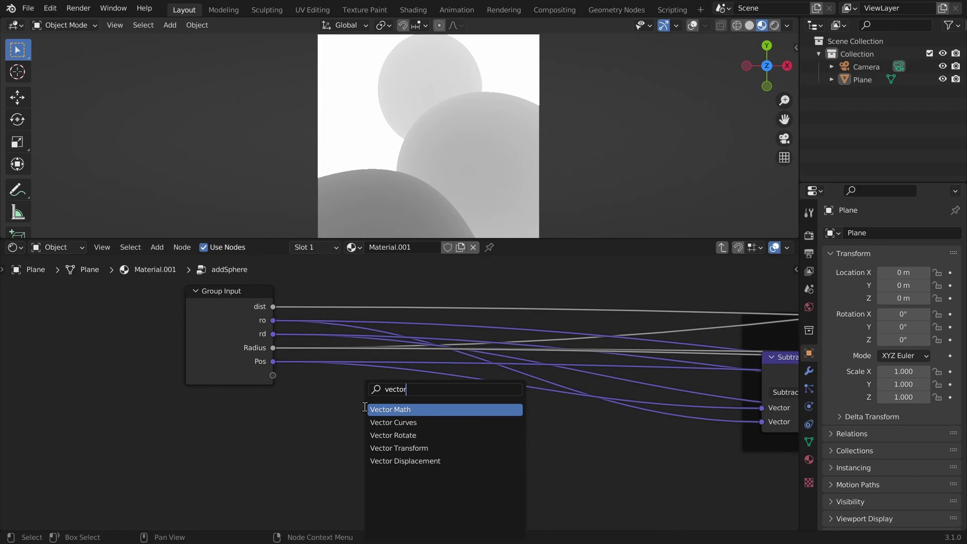
pyautogui.press('Return')
pyautogui.click(365, 407)
# Step: Connect the Group Input's ro and rd outputs to the two vector inputs of the new Add node
pyautogui.scroll(-1, 365, 406)
pyautogui.moveTo(366, 406); pyautogui.dragTo(393, 390, button='middle')
pyautogui.moveTo(308, 312); pyautogui.dragTo(401, 460)
pyautogui.moveTo(415, 423); pyautogui.dragTo(424, 409)
pyautogui.scroll(2, 418, 429)
pyautogui.moveTo(289, 304); pyautogui.dragTo(401, 464)
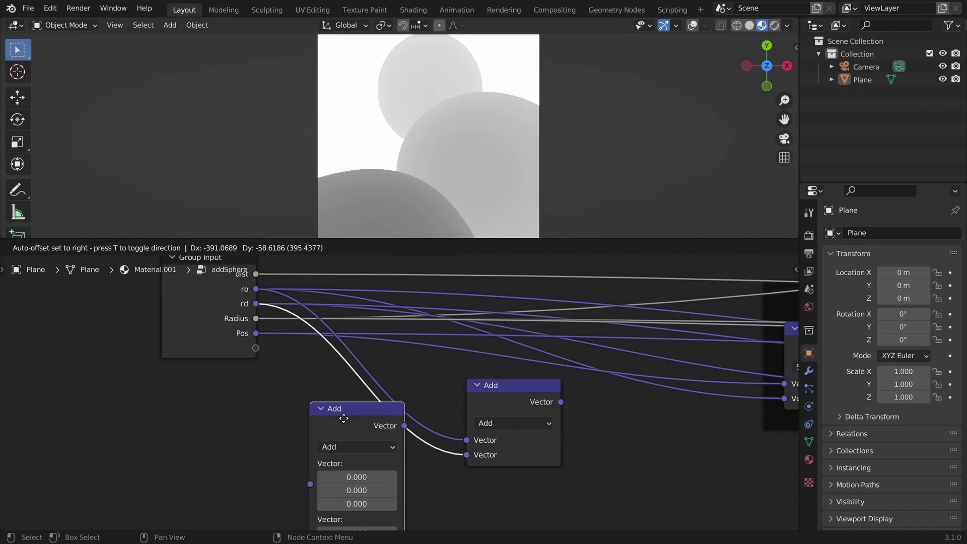
# Step: Insert a duplicate of the Add node into the rd link and set its operation to Scale
pyautogui.click(343, 416)
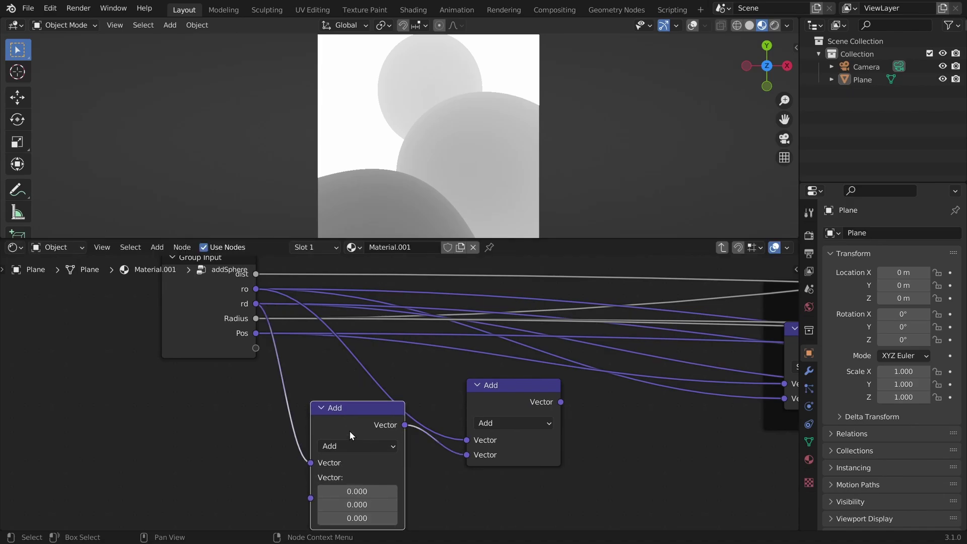
pyautogui.moveTo(350, 436); pyautogui.dragTo(342, 404)
pyautogui.click(343, 407)
pyautogui.click(327, 187)
pyautogui.scroll(-1, 325, 398)
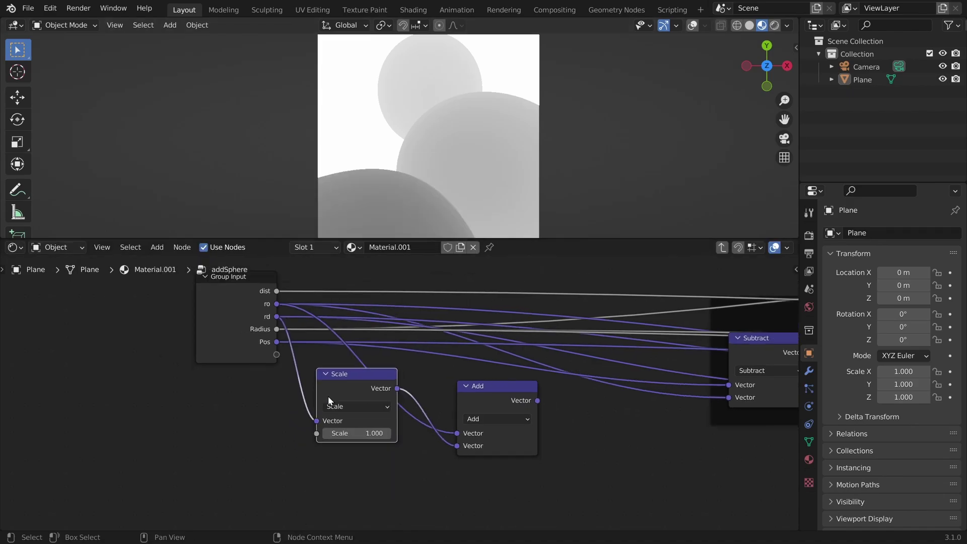
# Step: Move the Scale and Add nodes below Minimum, feed the Mix result into Scale's factor and frame both as "hitPoint"
pyautogui.moveTo(330, 475); pyautogui.dragTo(568, 393)
pyautogui.press('Home')
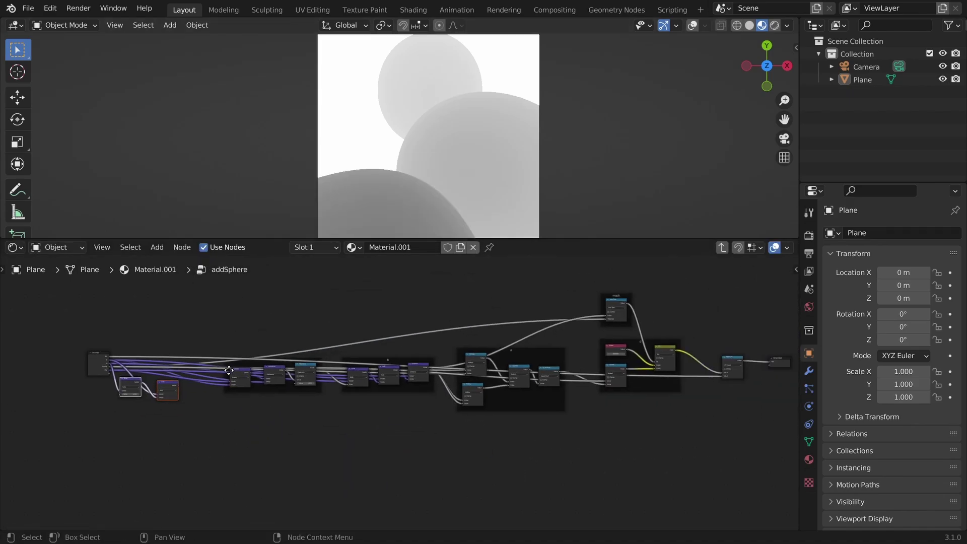
pyautogui.scroll(8, 473, 320)
pyautogui.moveTo(697, 383); pyautogui.dragTo(390, 360, button='middle')
pyautogui.moveTo(365, 307); pyautogui.dragTo(383, 488)
pyautogui.moveTo(386, 491); pyautogui.dragTo(387, 491)
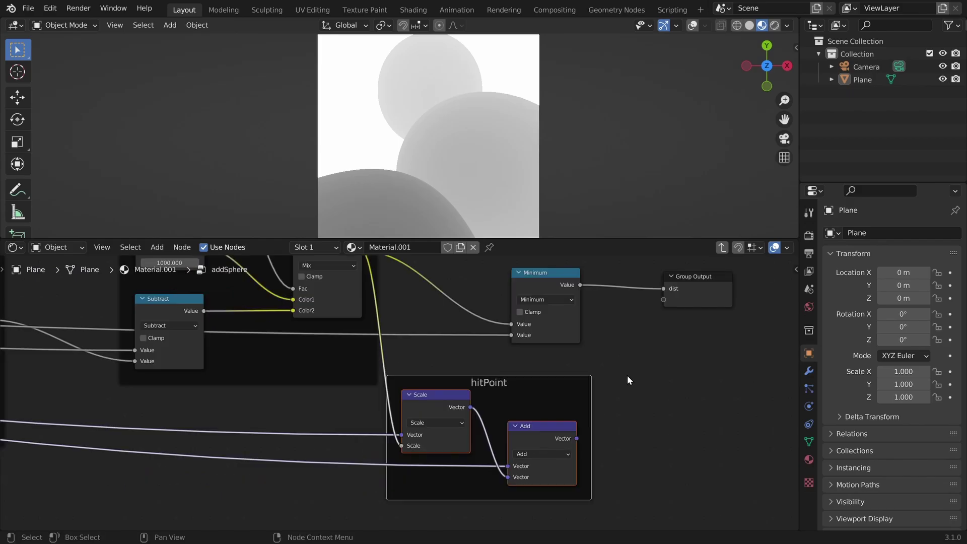
# Step: Place a new vector math node set to Subtract below the Group Input
pyautogui.click(627, 376)
pyautogui.scroll(1, 402, 391)
pyautogui.click(571, 444)
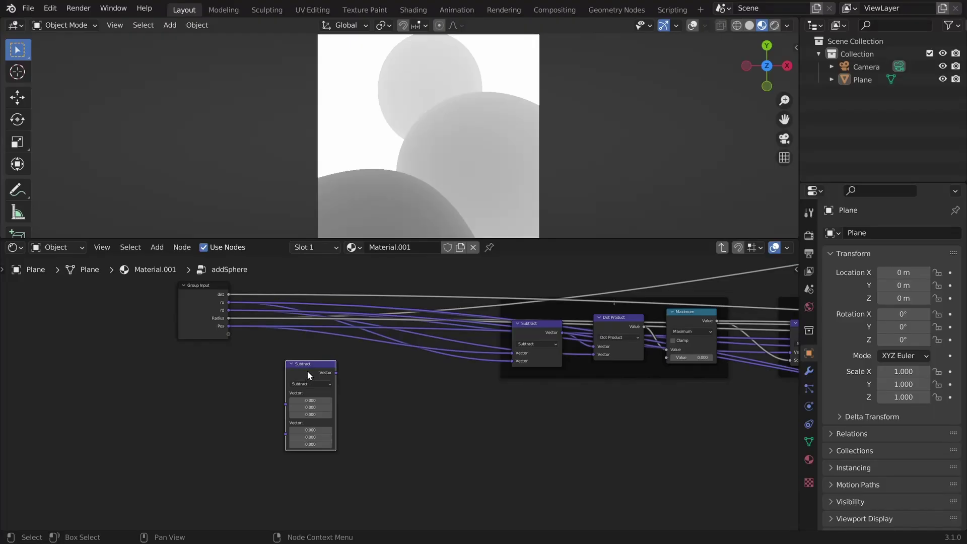
pyautogui.moveTo(308, 371); pyautogui.dragTo(249, 351)
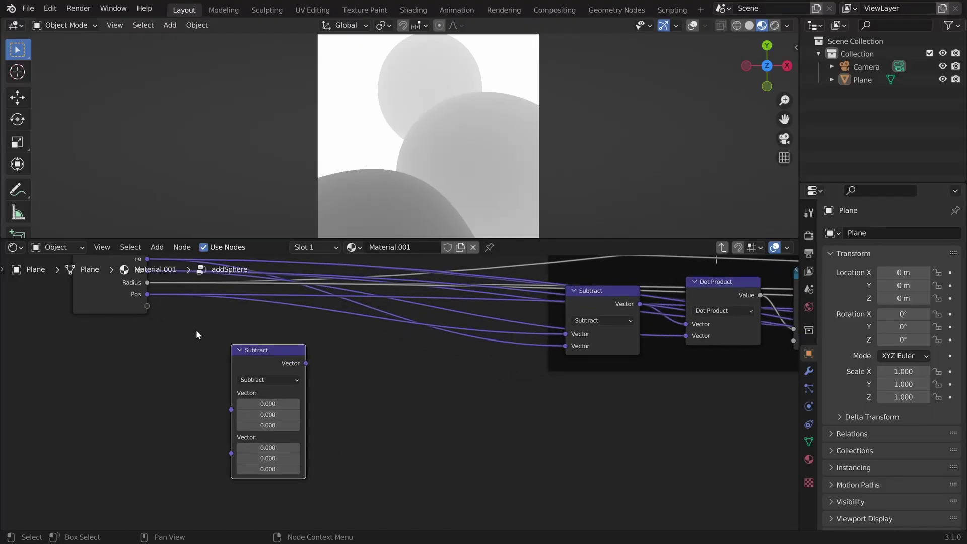
# Step: Connect the Group Input's Pos output to the new Subtract node's second vector input
pyautogui.moveTo(183, 307); pyautogui.dragTo(414, 340, button='middle')
pyautogui.scroll(4, 402, 370)
pyautogui.scroll(1, 389, 377)
pyautogui.scroll(-1, 408, 331)
pyautogui.moveTo(345, 273); pyautogui.dragTo(460, 490)
# Step: Move the new Subtract node across the group to the free space after the hitPoint frame
pyautogui.scroll(-3, 512, 391)
pyautogui.moveTo(513, 391); pyautogui.dragTo(187, 381, button='middle')
pyautogui.scroll(-7, 188, 381)
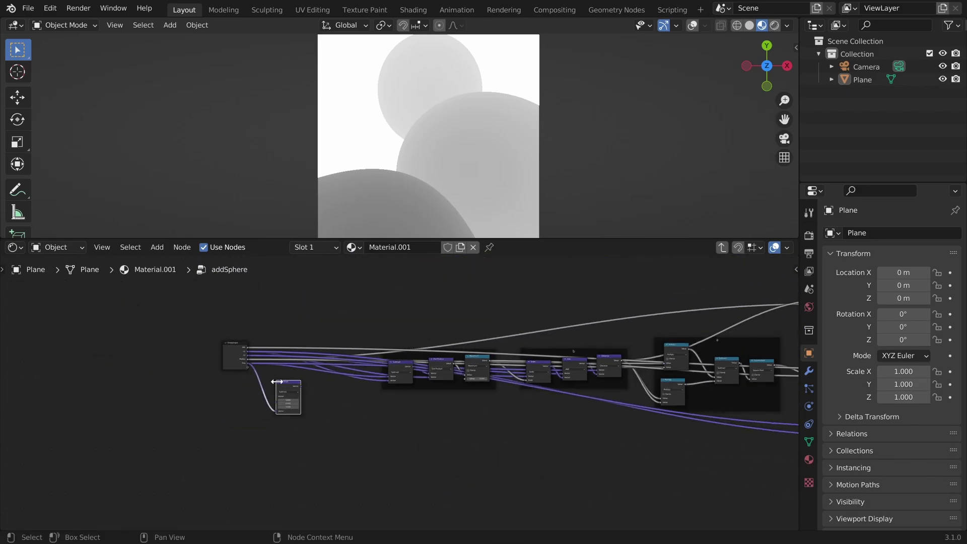
pyautogui.moveTo(280, 383); pyautogui.dragTo(713, 444)
pyautogui.moveTo(713, 444); pyautogui.dragTo(209, 418, button='middle')
pyautogui.moveTo(210, 418); pyautogui.dragTo(468, 402)
# Step: Connect the hitPoint Add node's vector output to the Subtract node's first vector input
pyautogui.scroll(11, 464, 404)
pyautogui.scroll(4, 379, 375)
pyautogui.moveTo(378, 376); pyautogui.dragTo(360, 345, button='middle')
pyautogui.moveTo(329, 325); pyautogui.dragTo(477, 434)
pyautogui.scroll(-3, 512, 339)
pyautogui.scroll(2, 470, 354)
pyautogui.moveTo(471, 354); pyautogui.dragTo(422, 359, button='middle')
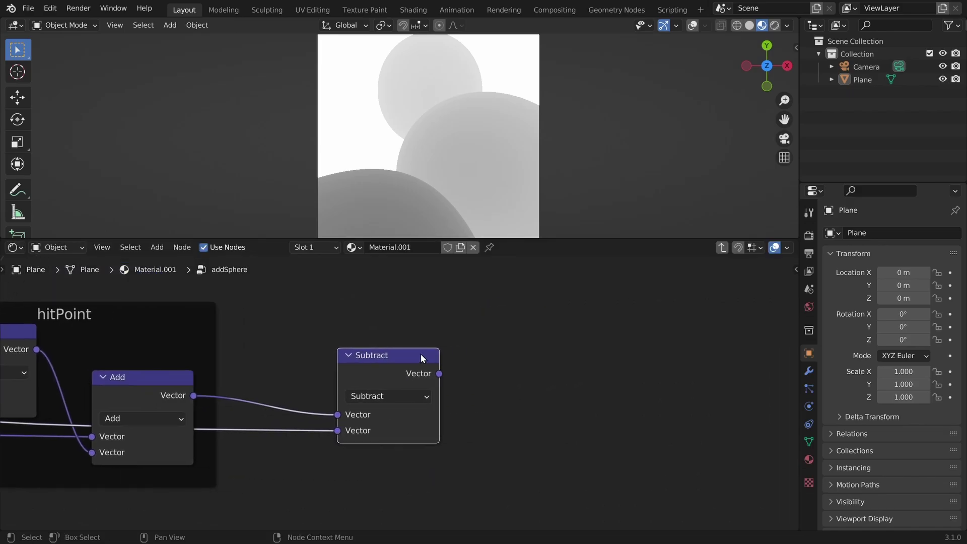
# Step: Duplicate the Subtract node, set the copy to Normalize and feed the Subtract result into it
pyautogui.hotkey('shift', 'd')
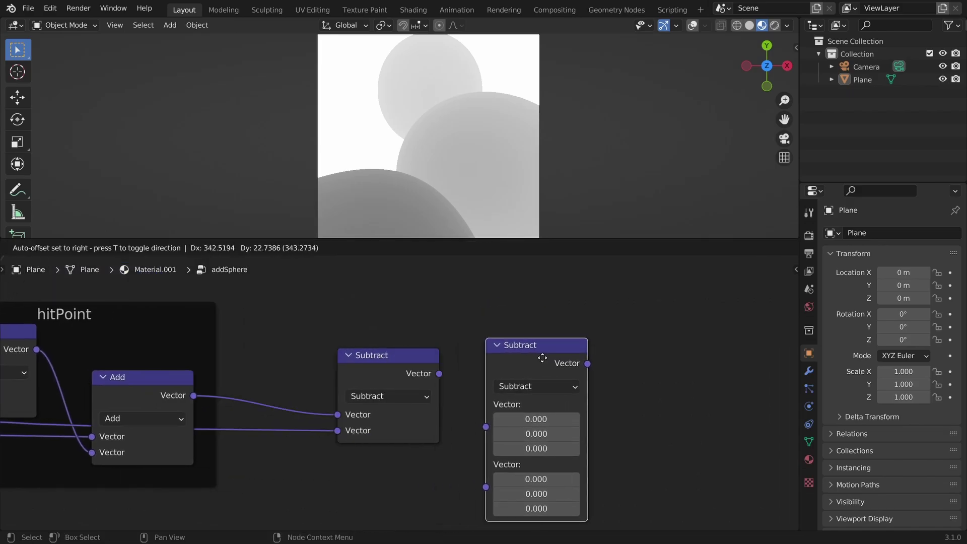
pyautogui.click(538, 388)
pyautogui.click(538, 386)
pyautogui.click(613, 370)
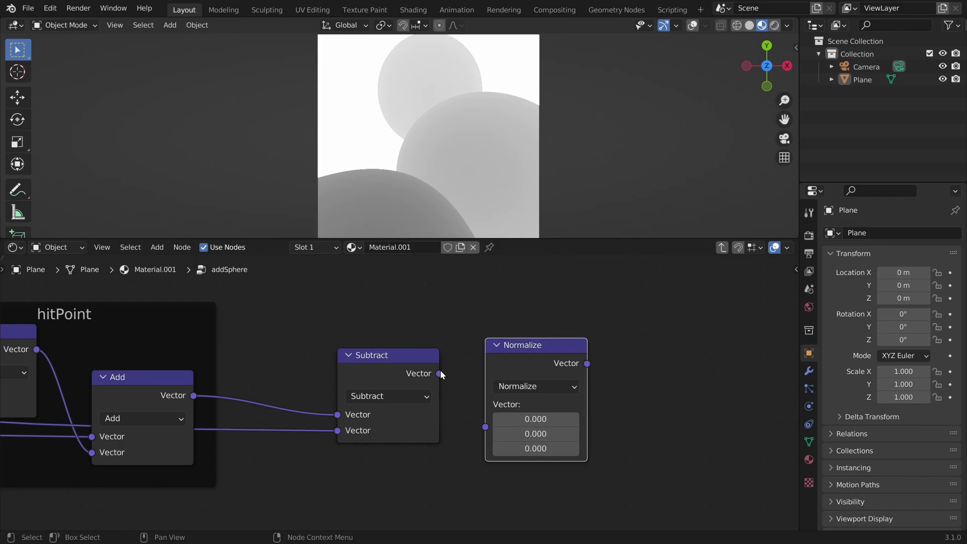
pyautogui.moveTo(439, 373); pyautogui.dragTo(486, 426)
# Step: Frame the Subtract and Normalize nodes together and label the frame "normal"
pyautogui.keyDown('shift'); pyautogui.click(544, 351); pyautogui.keyUp('shift')
pyautogui.scroll(-1, 655, 407)
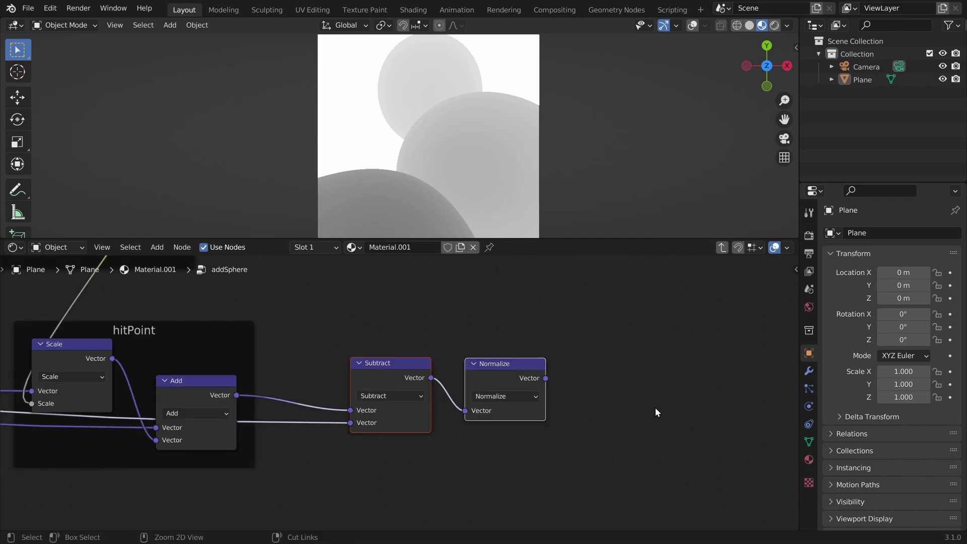
pyautogui.hotkey('ctrl', 'j')
pyautogui.press('F2')
pyautogui.write('normal')
pyautogui.press('Return')
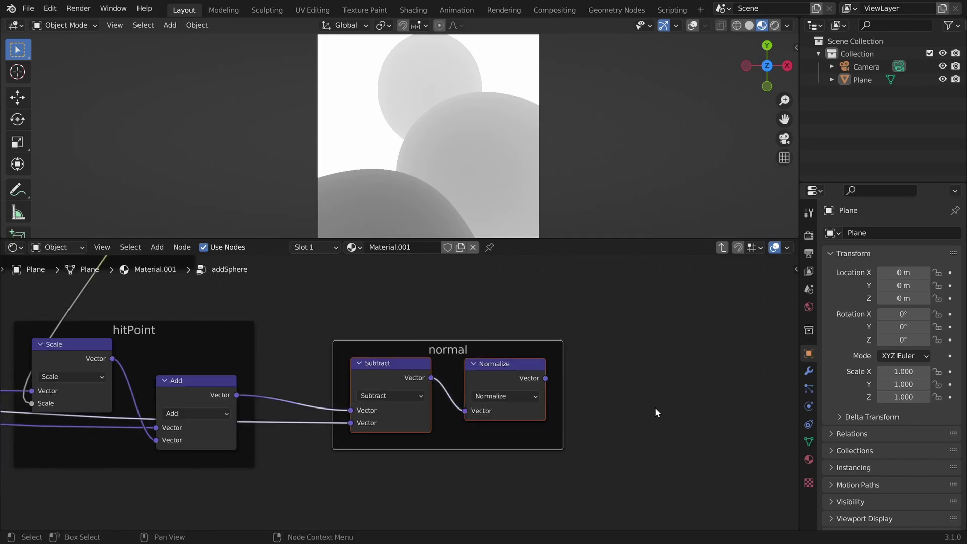
pyautogui.click(655, 407)
# Step: Send the Normalize vector to the Group Output's dist socket to preview the sphere normals
pyautogui.scroll(-8, 603, 349)
pyautogui.moveTo(603, 348); pyautogui.dragTo(515, 449, button='middle')
pyautogui.moveTo(489, 357); pyautogui.dragTo(594, 357)
pyautogui.scroll(6, 463, 424)
pyautogui.moveTo(464, 424); pyautogui.dragTo(508, 446, button='middle')
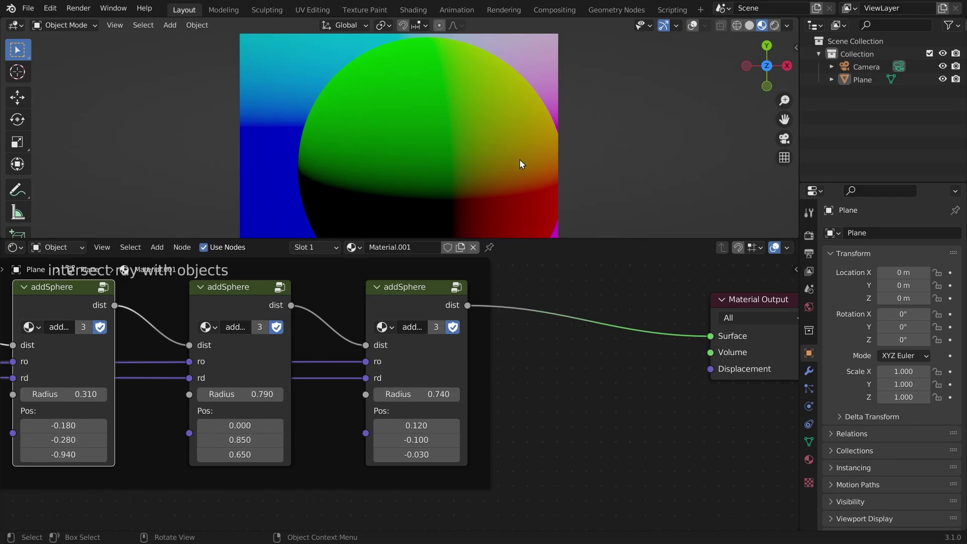
# Step: Examine the coloured normals of the sphere and its background in the rendered plane
pyautogui.scroll(-2, 519, 159)
pyautogui.scroll(2, 451, 126)
pyautogui.keyDown('shift'); pyautogui.moveTo(467, 73); pyautogui.dragTo(460, 99, button='middle'); pyautogui.keyUp('shift')
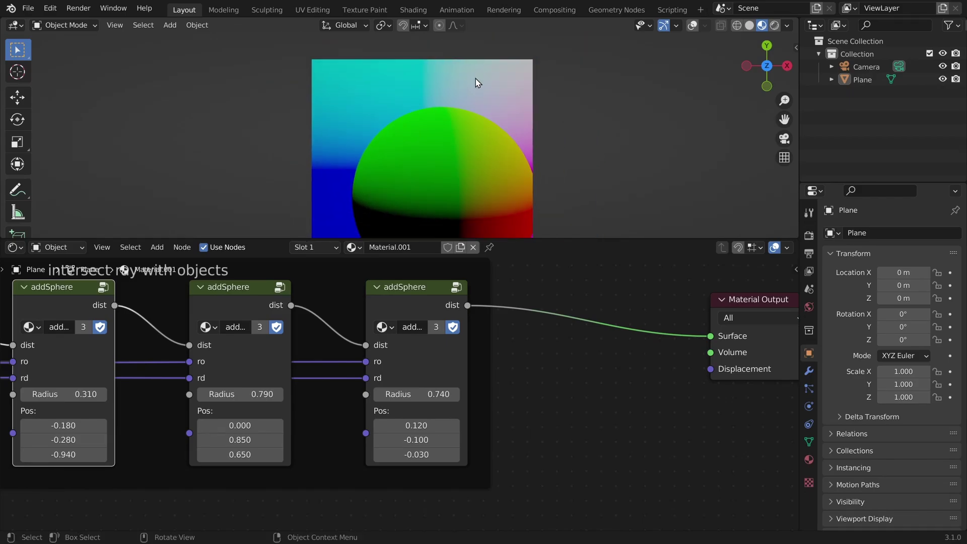
pyautogui.moveTo(470, 108); pyautogui.dragTo(500, 144, button='middle')
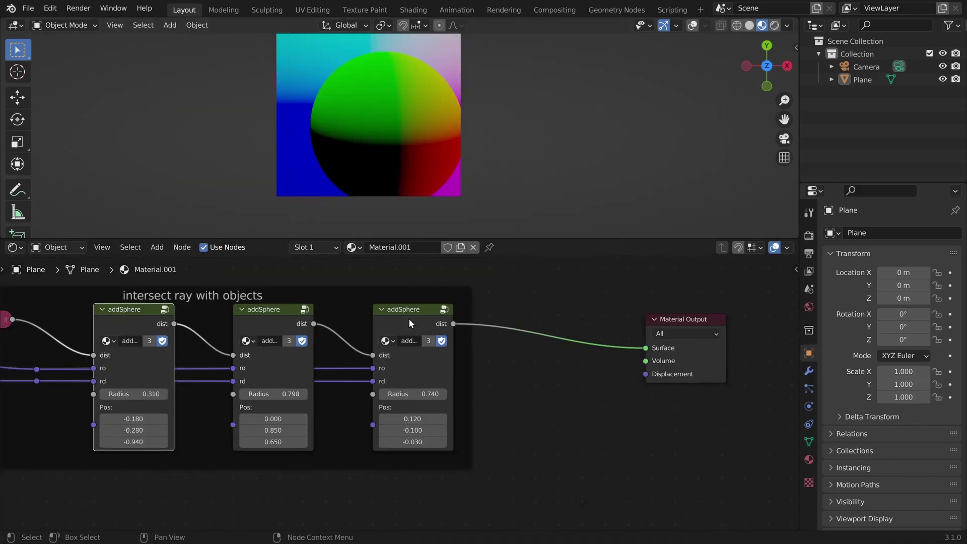
# Step: Add a Combine XYZ node above the dist node, outside the intersect ray with objects frame
pyautogui.moveTo(85, 317); pyautogui.dragTo(197, 324, button='middle')
pyautogui.moveTo(412, 331); pyautogui.dragTo(584, 332, button='middle')
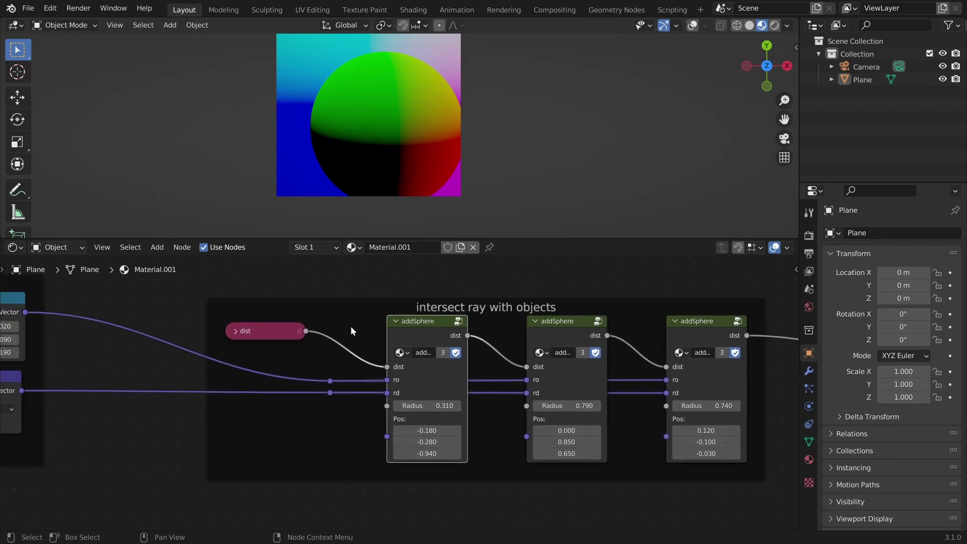
pyautogui.moveTo(248, 333); pyautogui.dragTo(373, 358, button='middle')
pyautogui.scroll(5, 307, 342)
pyautogui.hotkey('shift', 'a')
pyautogui.click(378, 298)
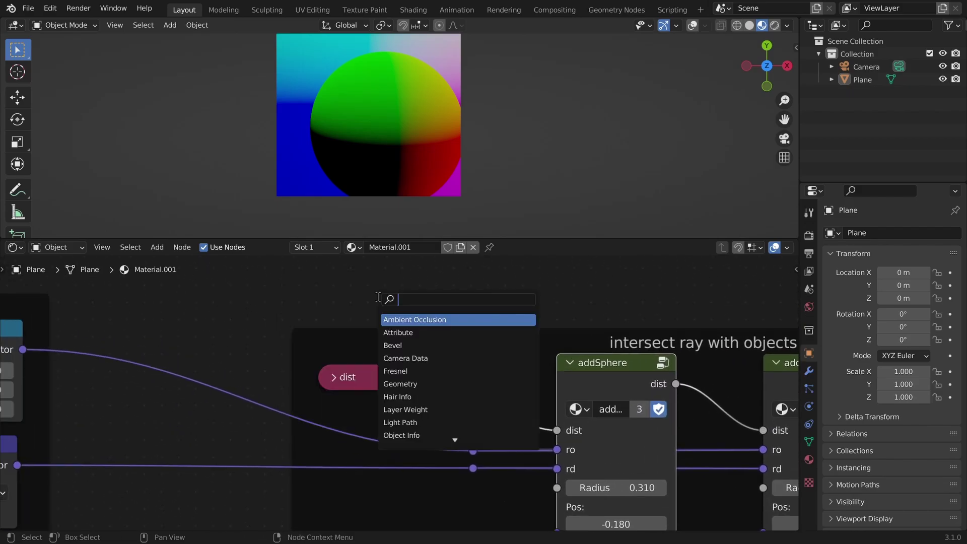
pyautogui.write('combine')
pyautogui.press('Down')
pyautogui.press('Down')
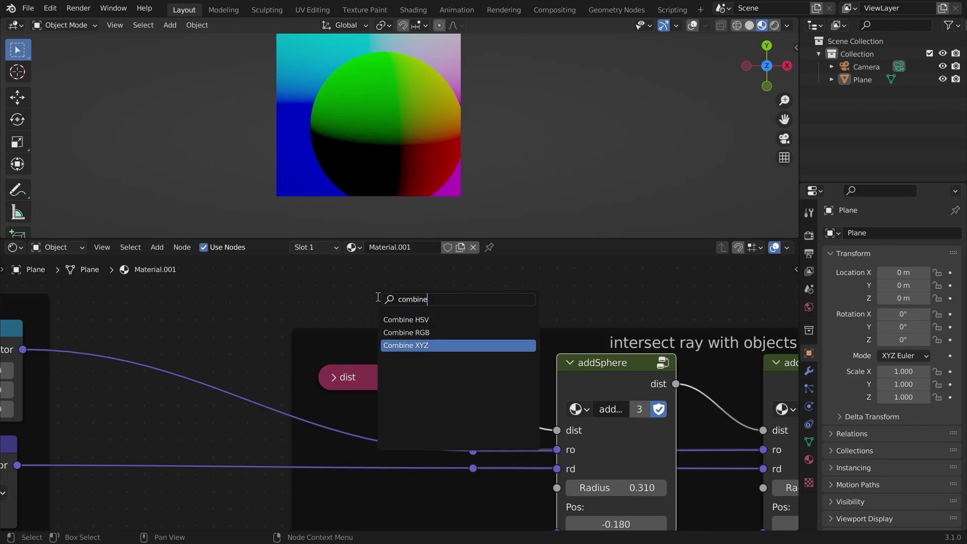
pyautogui.press('Return')
pyautogui.click(427, 301)
# Step: Label the new Combine XYZ node "normal"
pyautogui.press('F2')
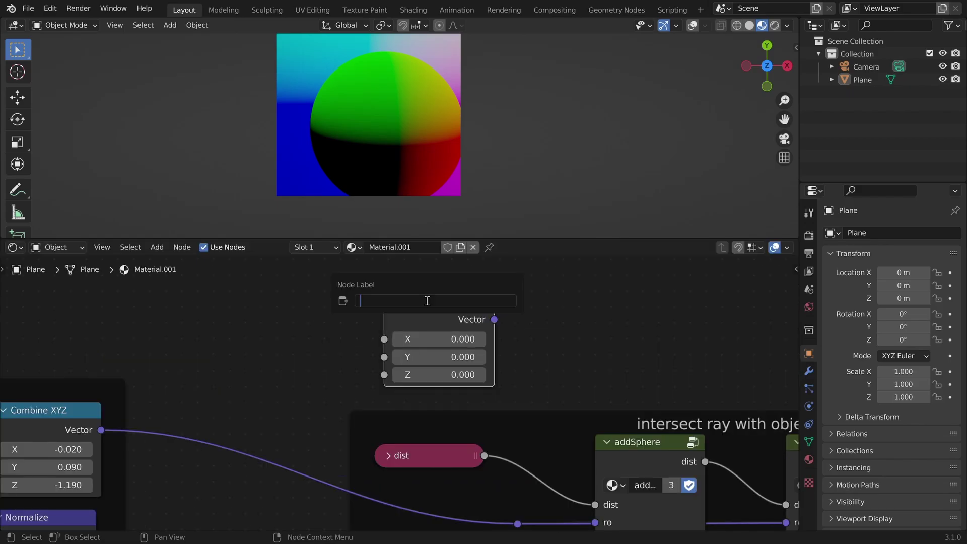
pyautogui.write('normal')
pyautogui.press('Return')
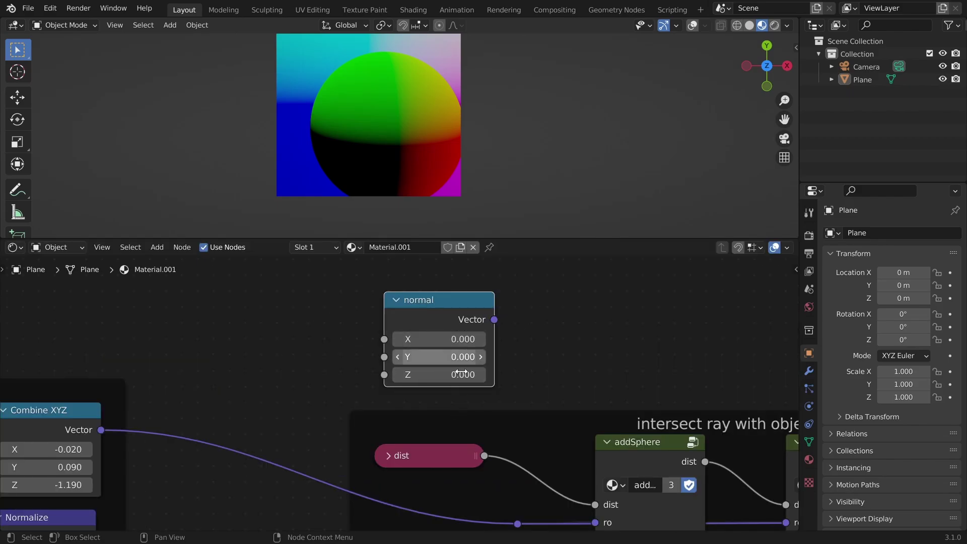
# Step: Collapse the "normal" Combine XYZ node and place it just below the dist node inside the intersect ray with objects frame
pyautogui.click(396, 300)
pyautogui.press('g')
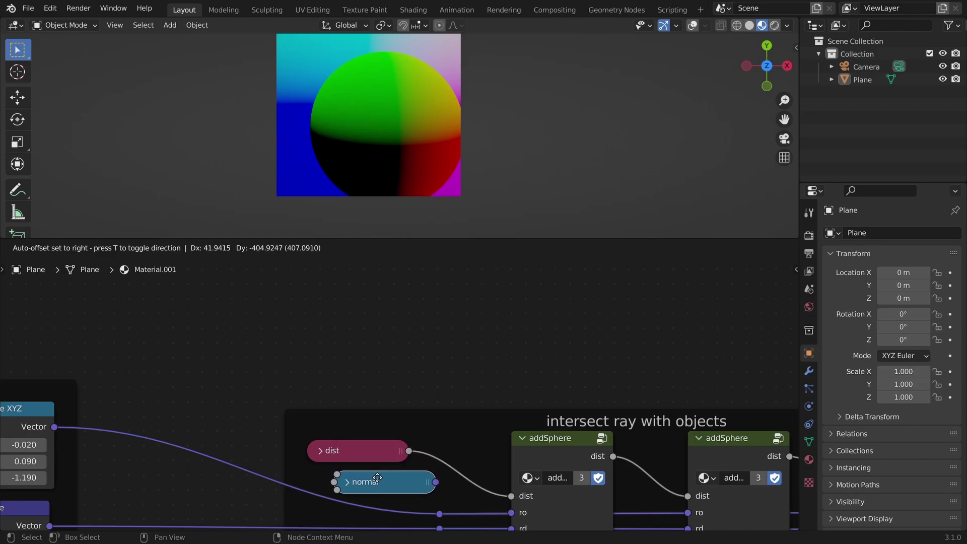
pyautogui.click(378, 477)
pyautogui.scroll(2, 421, 395)
pyautogui.scroll(-4, 637, 427)
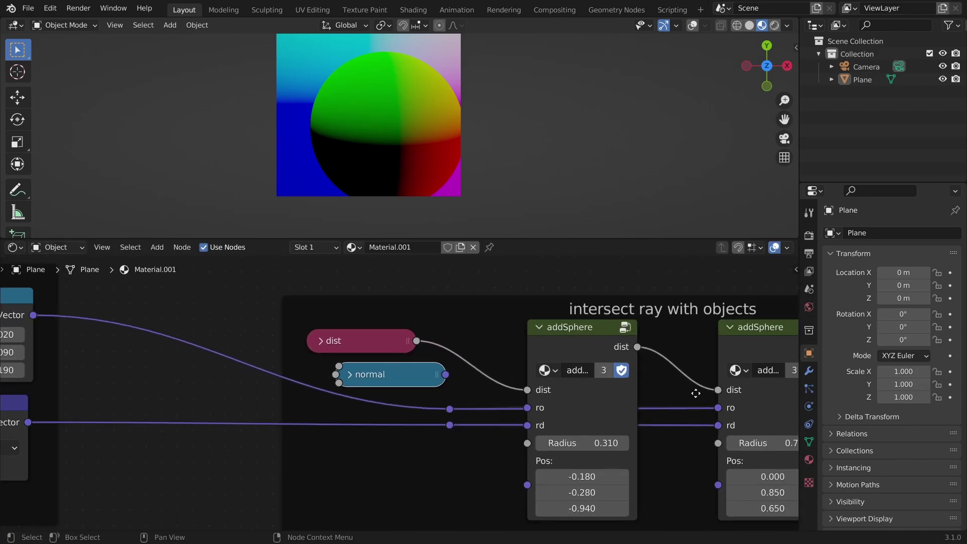
# Step: Inside the addSphere group, link the Normalize vector to a new Group Output socket and the Minimum value to dist
pyautogui.press('Tab')
pyautogui.scroll(2, 406, 391)
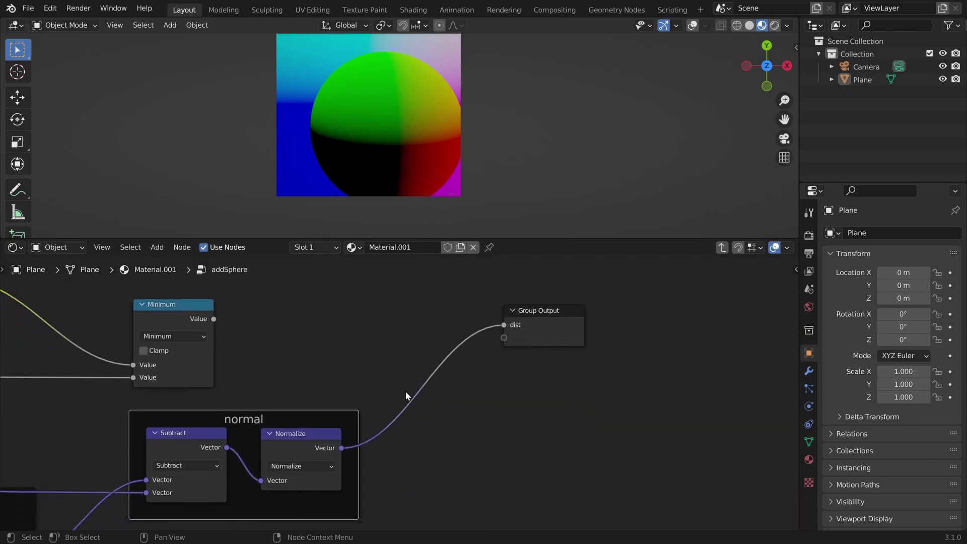
pyautogui.moveTo(337, 458); pyautogui.dragTo(531, 329)
pyautogui.moveTo(185, 306); pyautogui.dragTo(273, 340, button='middle')
pyautogui.moveTo(273, 340); pyautogui.dragTo(628, 350)
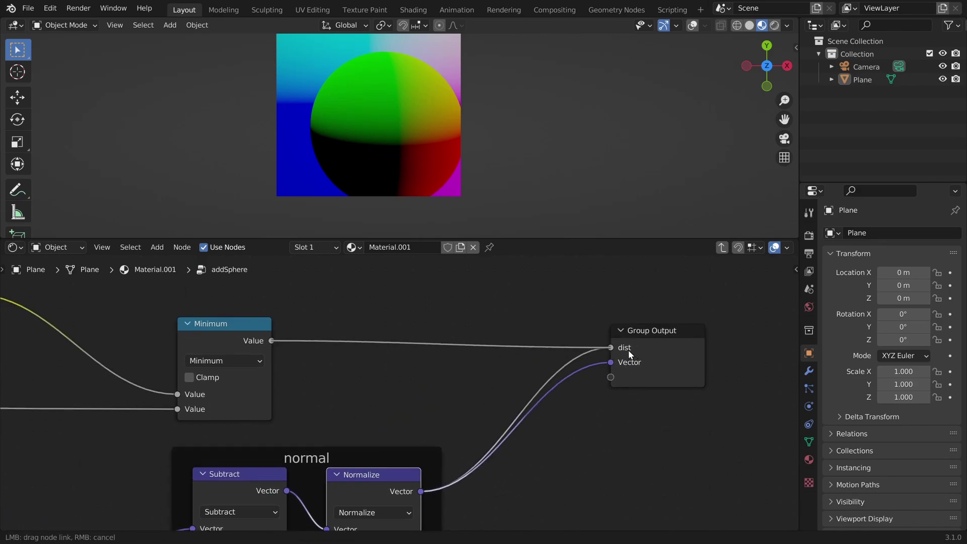
pyautogui.scroll(2, 693, 436)
# Step: Rename the group's new Vector output as "normal"
pyautogui.press('n')
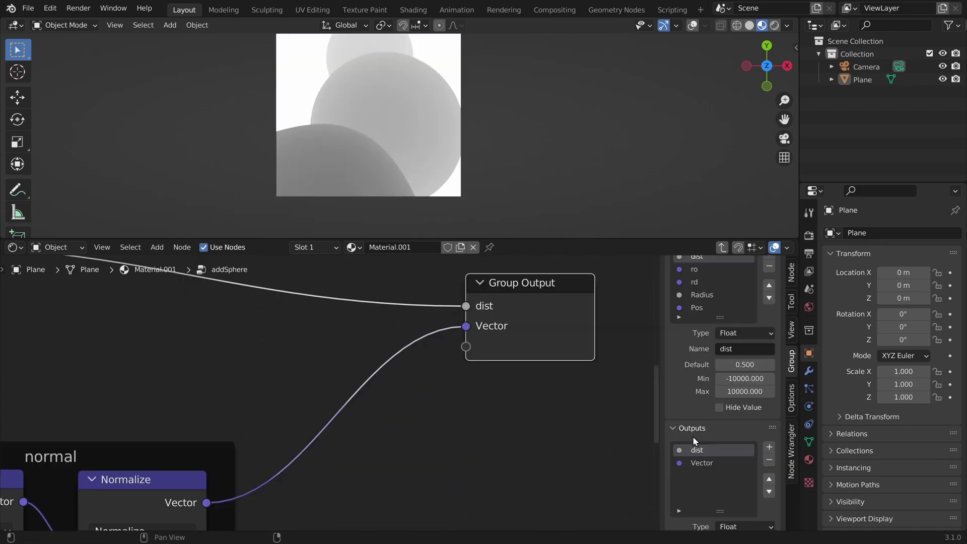
pyautogui.doubleClick(751, 436)
pyautogui.write('normal')
pyautogui.press('Return')
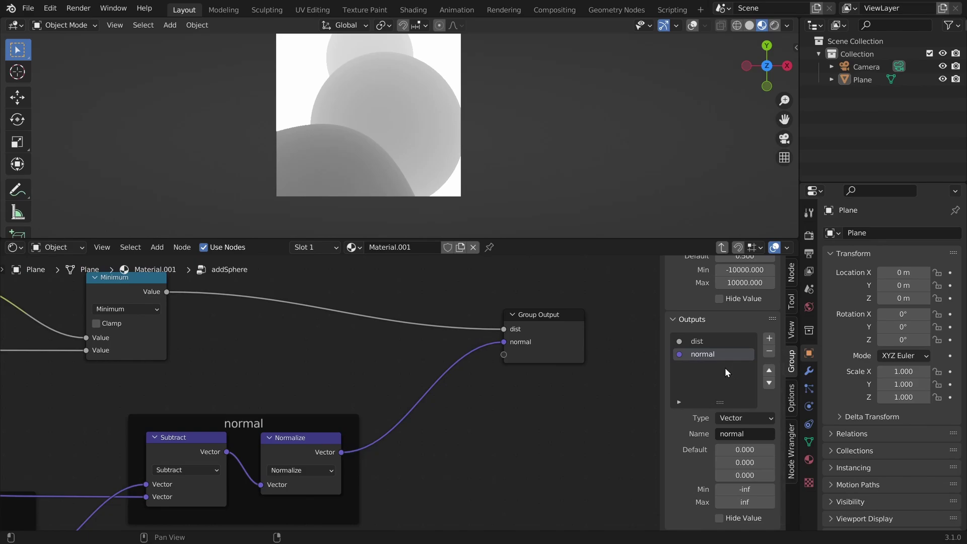
# Step: Add a group input below dist, name it "normal" and set its type to Vector
pyautogui.scroll(5, 723, 370)
pyautogui.click(769, 284)
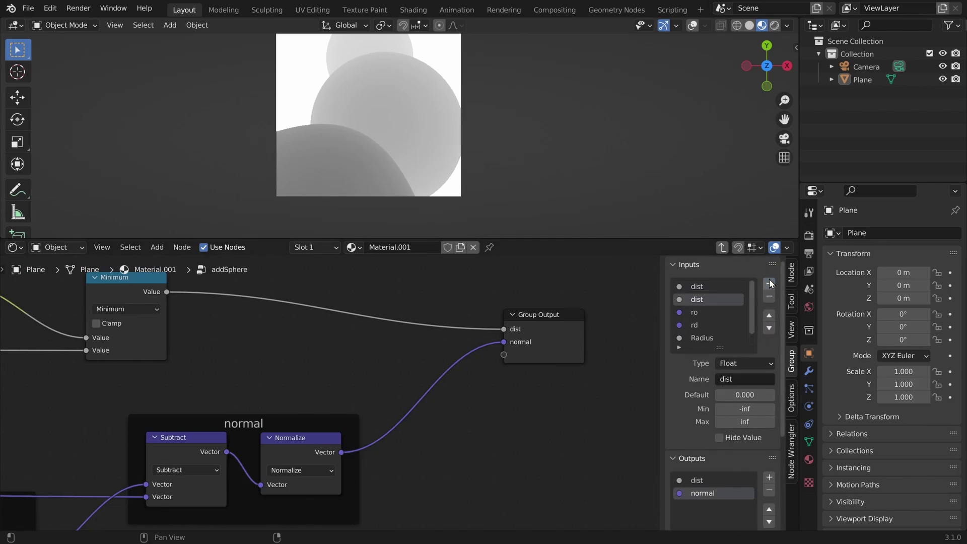
pyautogui.click(739, 379)
pyautogui.write('nor')
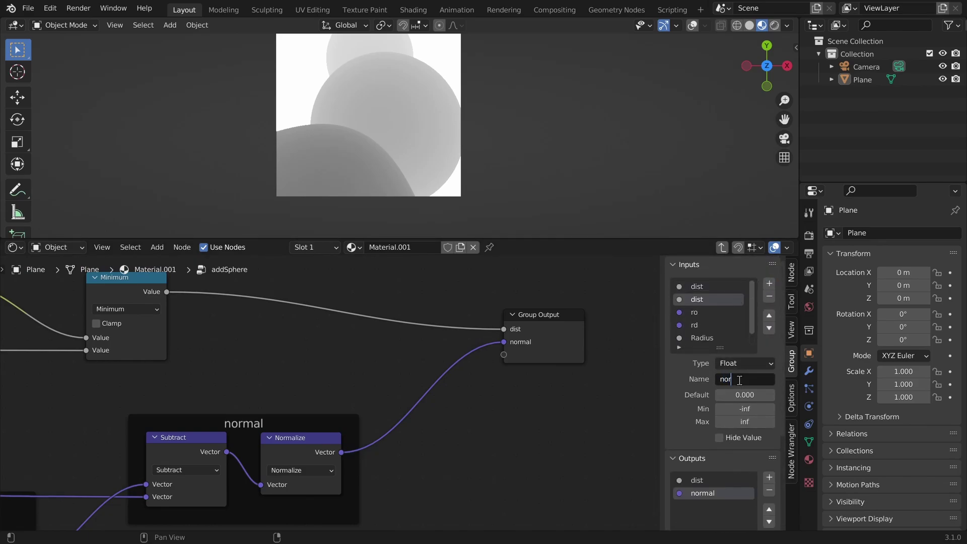
pyautogui.write('mal')
pyautogui.press('Return')
pyautogui.click(733, 363)
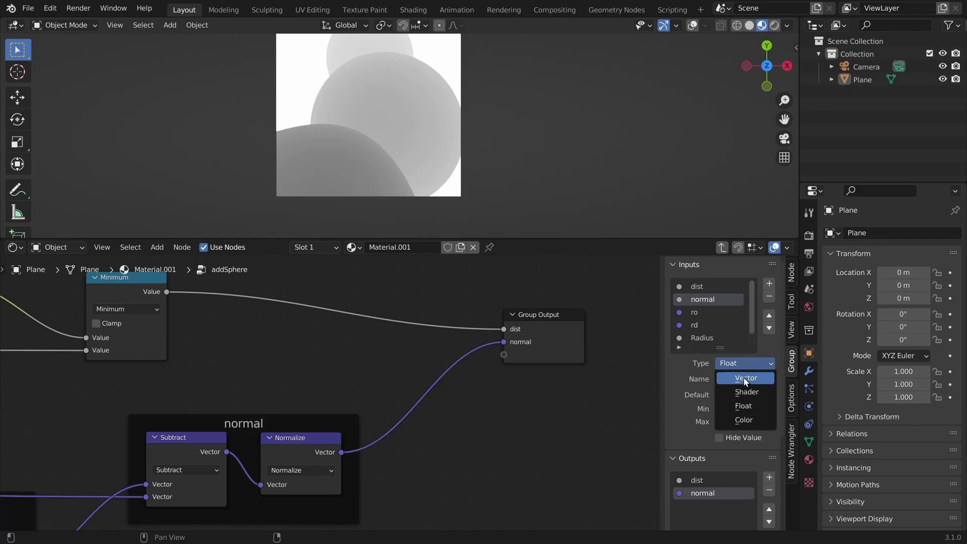
pyautogui.click(745, 377)
pyautogui.press('n')
# Step: Add a MixRGB node below the Group Input node and link the normal input to its Color1
pyautogui.press('Home')
pyautogui.scroll(3, 370, 388)
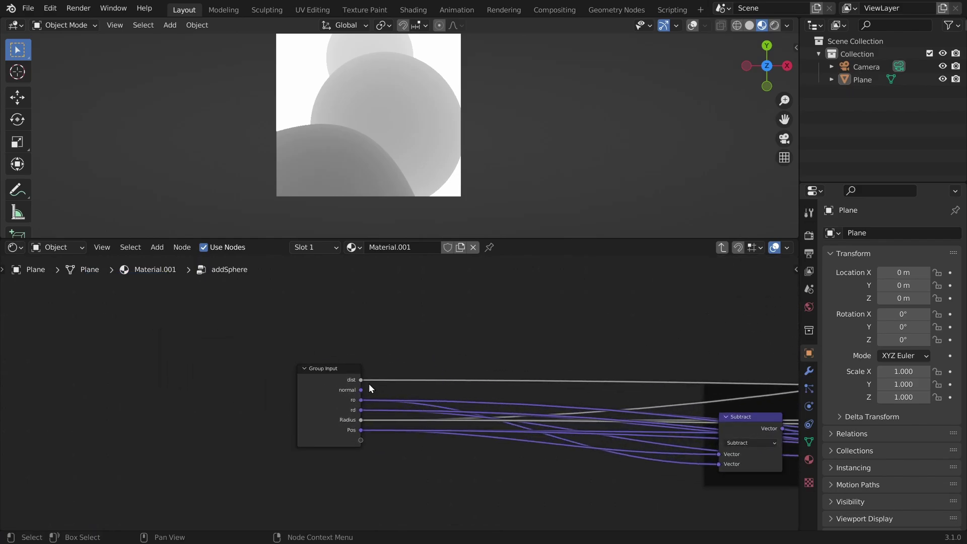
pyautogui.scroll(1, 370, 385)
pyautogui.scroll(-3, 372, 396)
pyautogui.scroll(1, 371, 397)
pyautogui.moveTo(308, 442); pyautogui.dragTo(377, 349, button='middle')
pyautogui.scroll(2, 433, 322)
pyautogui.moveTo(447, 316); pyautogui.dragTo(354, 400, button='middle')
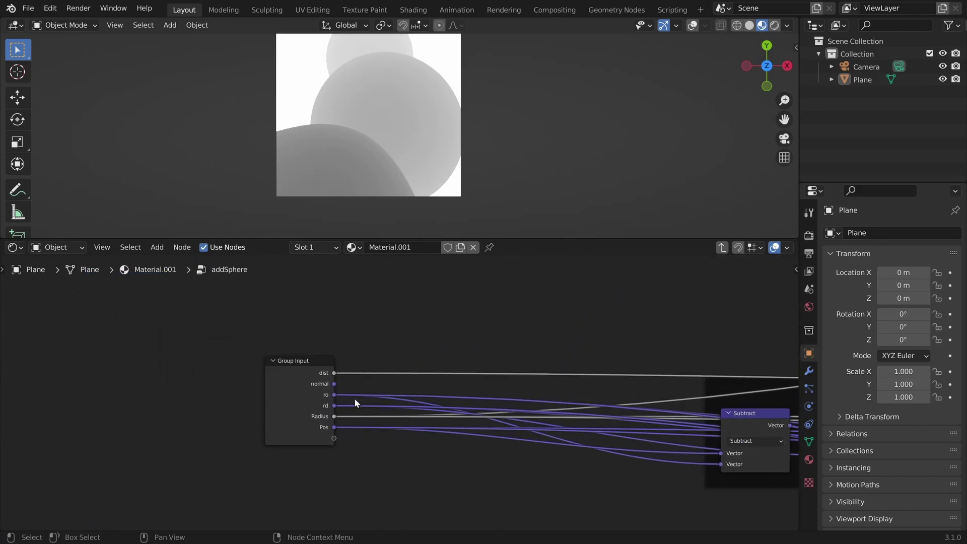
pyautogui.scroll(2, 355, 403)
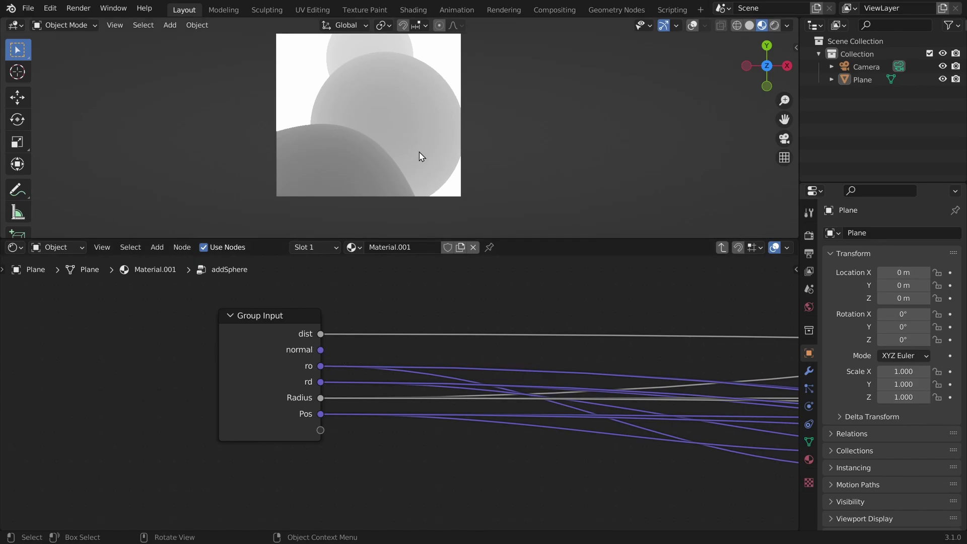
pyautogui.keyDown('shift'); pyautogui.scroll(-4, 332, 357); pyautogui.keyUp('shift')
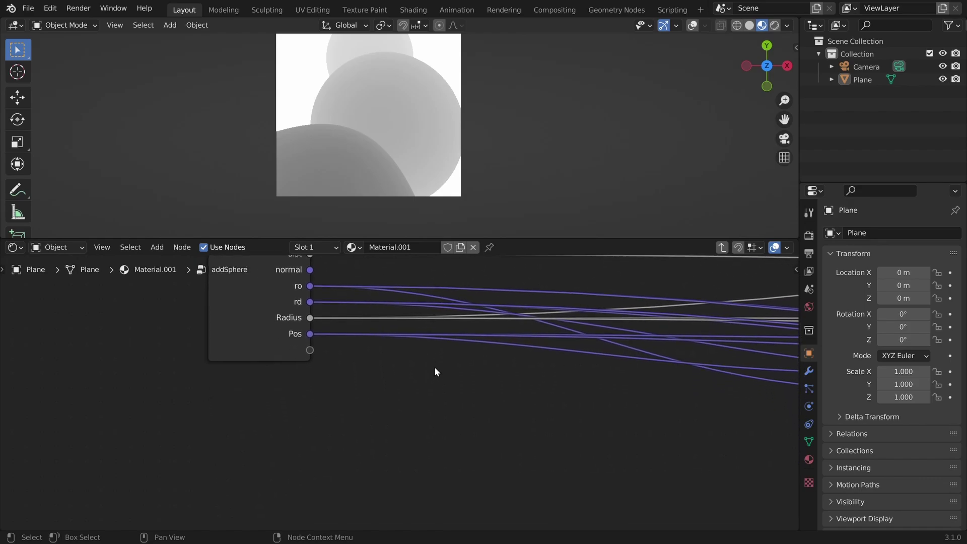
pyautogui.hotkey('shift', 'a')
pyautogui.click(416, 349)
pyautogui.write('mix')
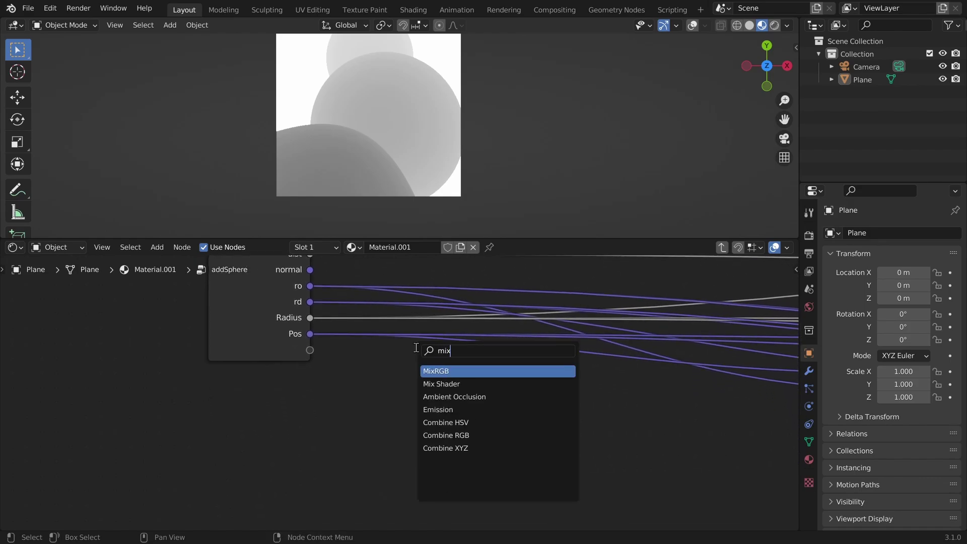
pyautogui.press('Return')
pyautogui.click(400, 370)
pyautogui.scroll(-1, 400, 370)
pyautogui.moveTo(328, 295); pyautogui.dragTo(405, 458)
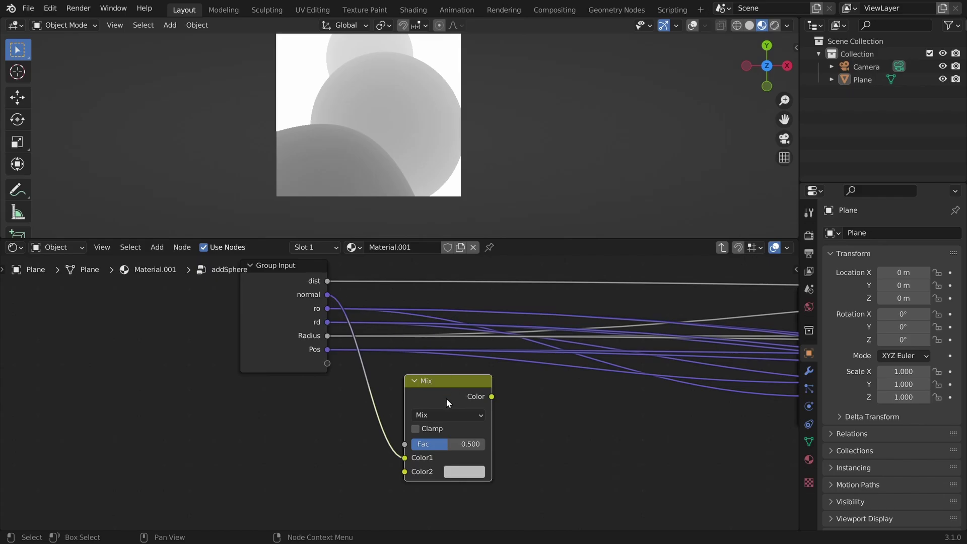
# Step: Move the new Mix node beyond the normal frame, near the Group Output, and link the Normalize vector to its Color2
pyautogui.scroll(-8, 447, 401)
pyautogui.moveTo(443, 401); pyautogui.dragTo(171, 376, button='middle')
pyautogui.scroll(-2, 171, 376)
pyautogui.press('g')
pyautogui.click(710, 367)
pyautogui.scroll(5, 711, 366)
pyautogui.moveTo(707, 365); pyautogui.dragTo(149, 373, button='middle')
pyautogui.scroll(4, 349, 343)
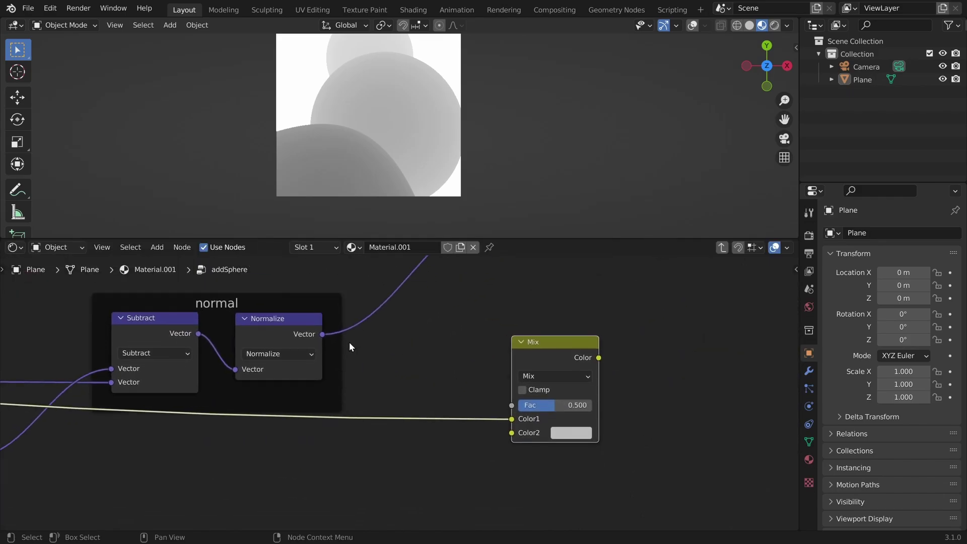
pyautogui.moveTo(323, 334); pyautogui.dragTo(513, 433)
pyautogui.moveTo(531, 361); pyautogui.dragTo(520, 319)
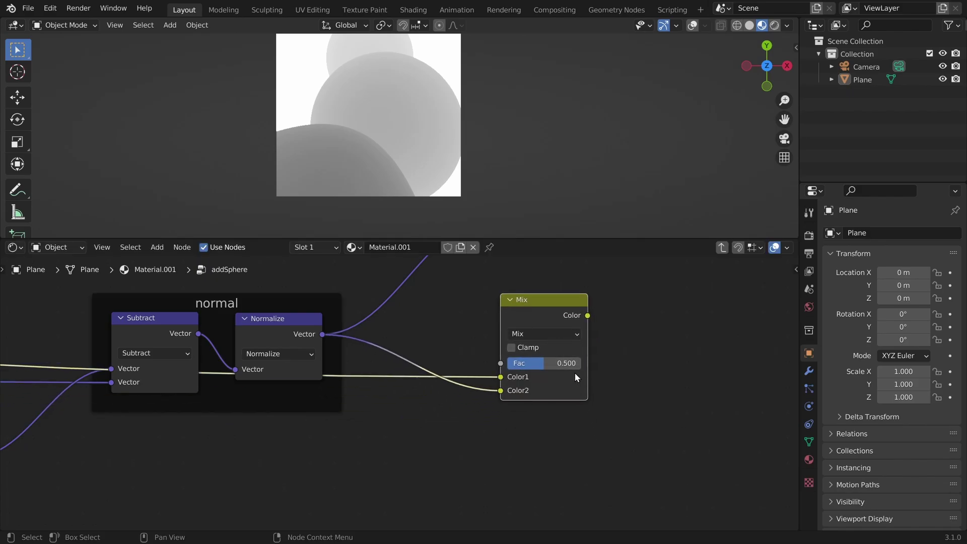
# Step: Link the mask frame's output to the Mix node's Fac and the Mix color to the Group Output's normal
pyautogui.scroll(-4, 522, 355)
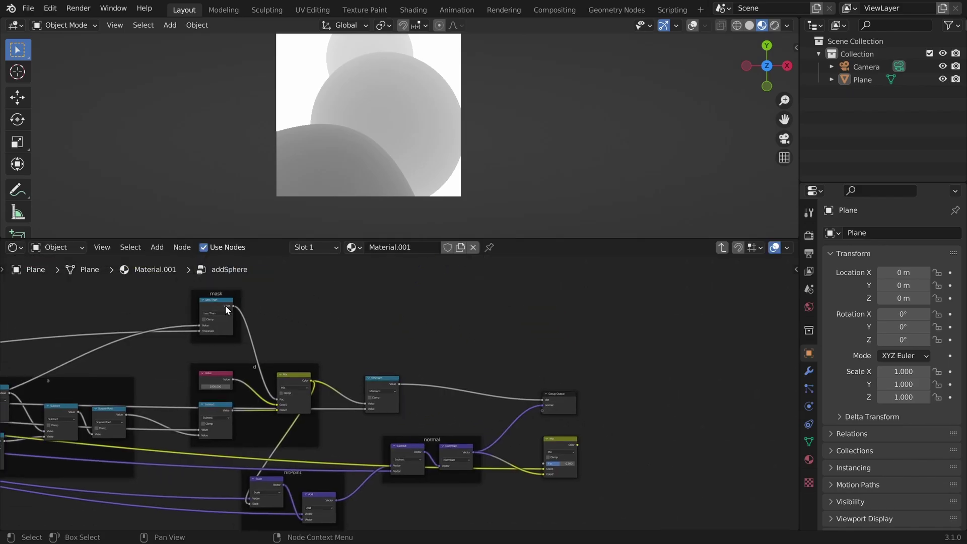
pyautogui.moveTo(233, 306); pyautogui.dragTo(543, 463)
pyautogui.scroll(5, 464, 410)
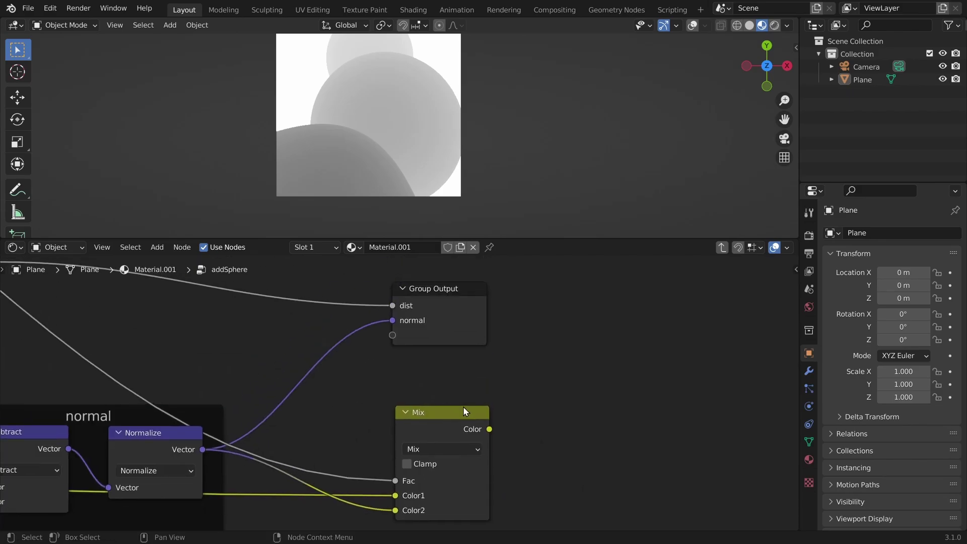
pyautogui.moveTo(489, 429); pyautogui.dragTo(400, 322)
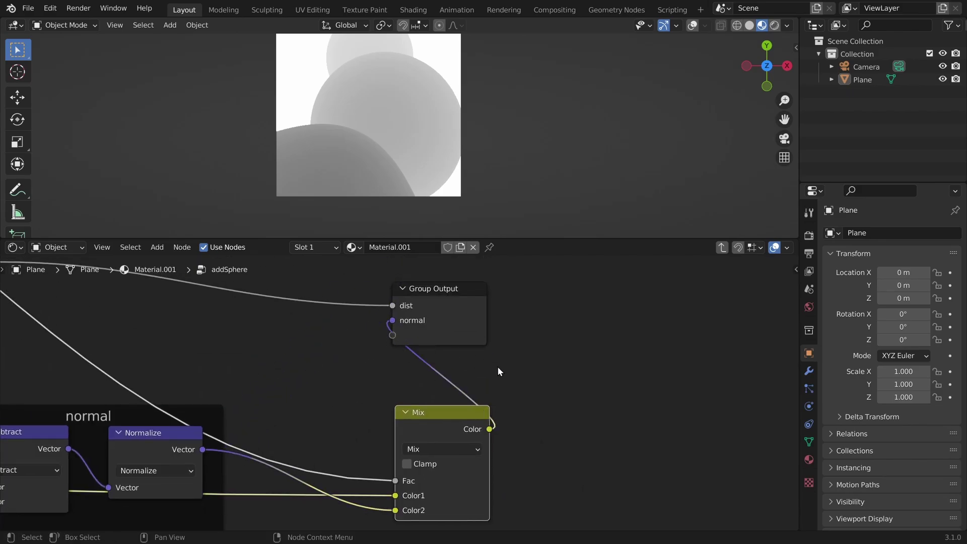
# Step: Leave the addSphere group and link the last addSphere's normal output to the Material Output's Surface
pyautogui.press('Tab')
pyautogui.moveTo(391, 347); pyautogui.dragTo(202, 355, button='middle')
pyautogui.moveTo(206, 348); pyautogui.dragTo(431, 361)
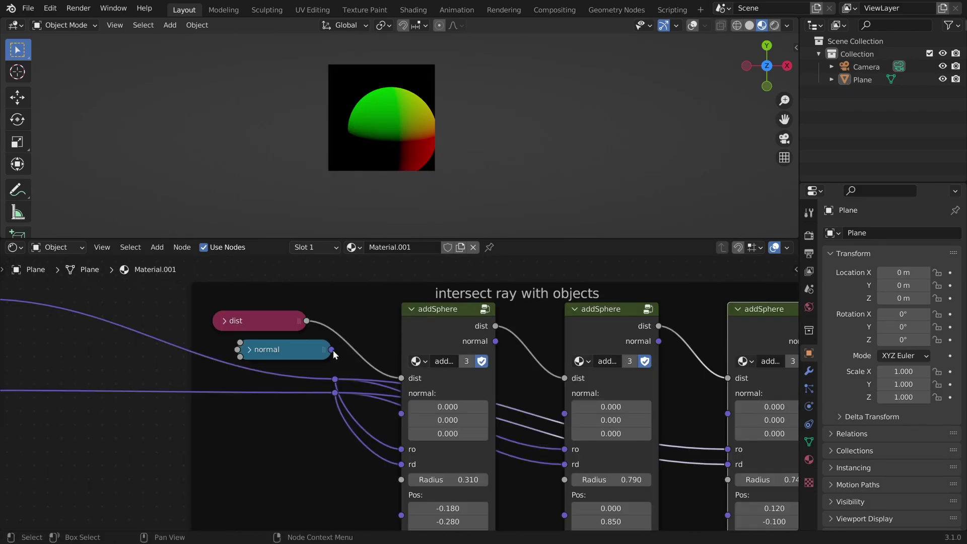
# Step: Chain the normal node's vector through the normal sockets of all three addSphere nodes
pyautogui.moveTo(331, 349); pyautogui.dragTo(404, 414)
pyautogui.moveTo(423, 386); pyautogui.dragTo(315, 363, button='middle')
pyautogui.moveTo(387, 319); pyautogui.dragTo(456, 391)
pyautogui.moveTo(491, 381); pyautogui.dragTo(259, 375, button='middle')
pyautogui.moveTo(319, 314); pyautogui.dragTo(398, 391)
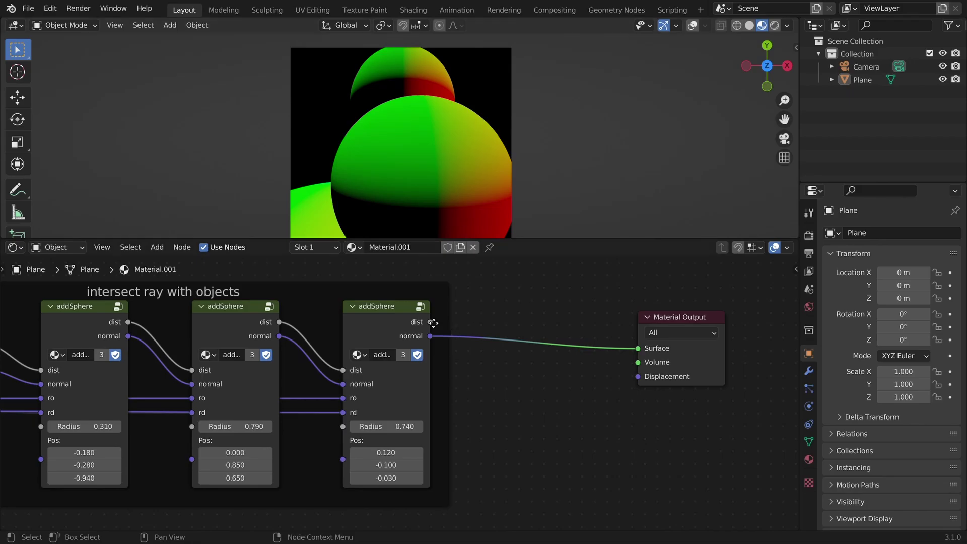
# Step: Compare the last addSphere's dist output on the Material Output's Surface with its normal output, ending on normal
pyautogui.moveTo(429, 322); pyautogui.dragTo(639, 349)
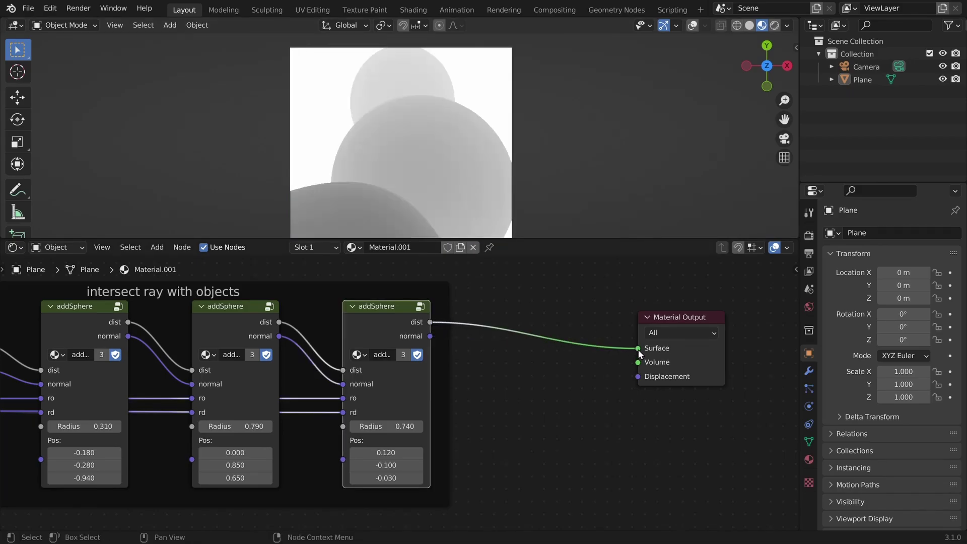
pyautogui.scroll(3, 399, 119)
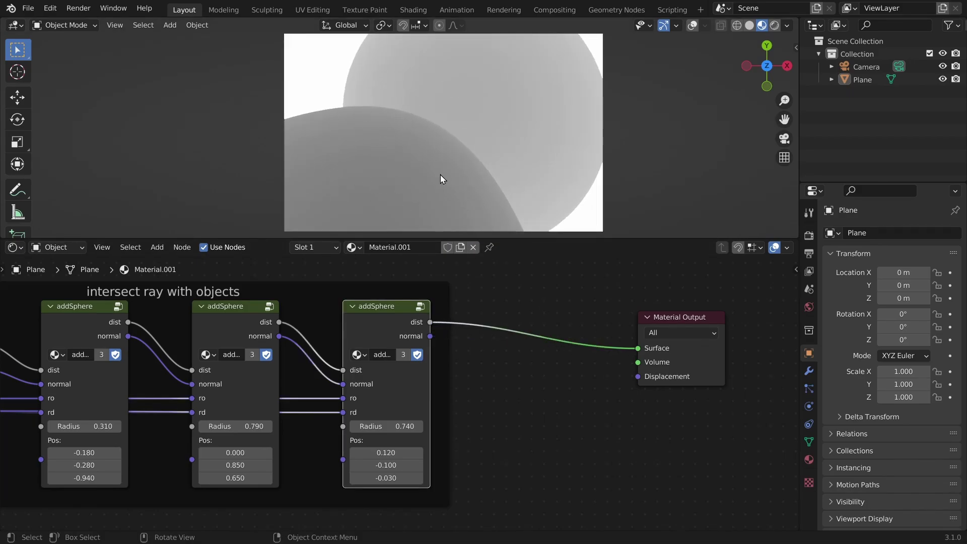
pyautogui.moveTo(429, 336); pyautogui.dragTo(637, 349)
pyautogui.scroll(-2, 300, 141)
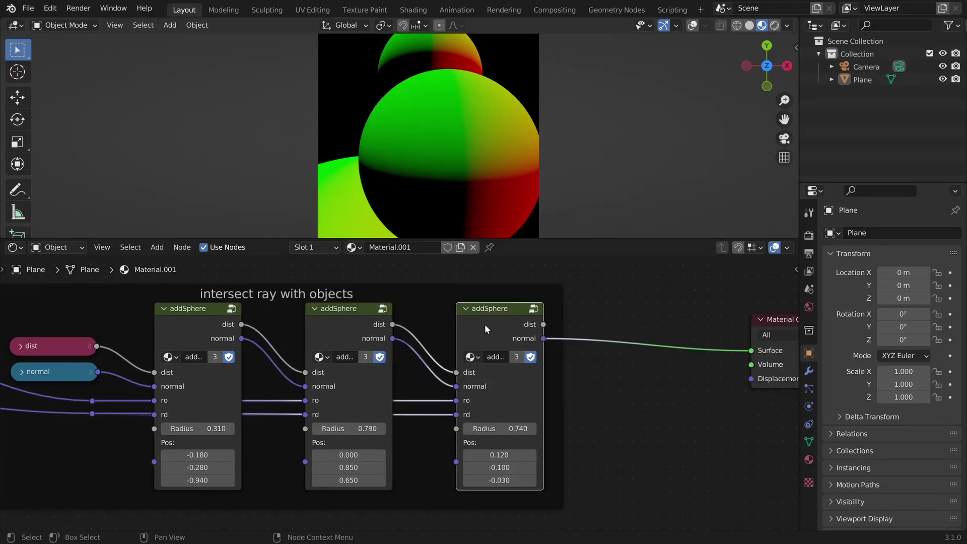
# Step: Reopen the addSphere group and move the Group Output node beyond the final Mix node
pyautogui.press('Tab')
pyautogui.scroll(-5, 502, 332)
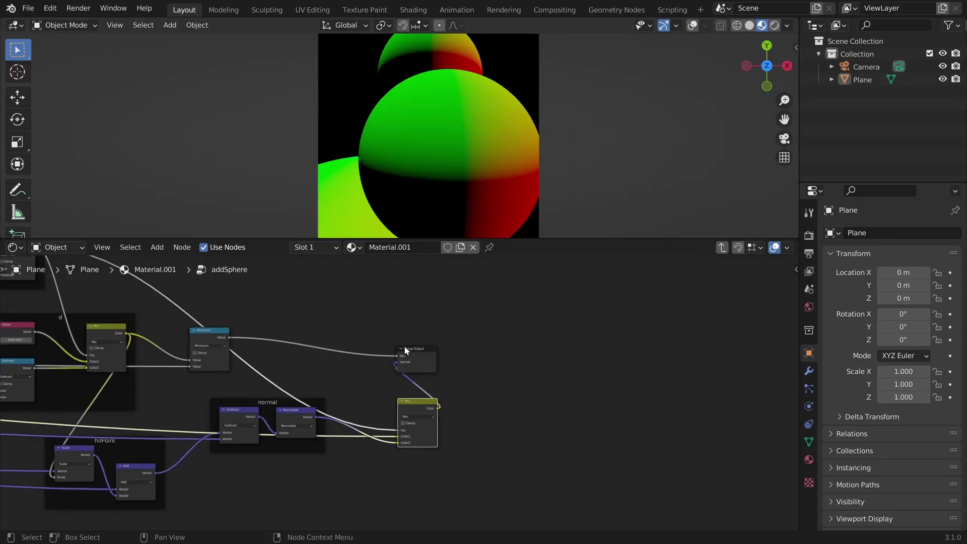
pyautogui.moveTo(236, 448); pyautogui.dragTo(411, 417, button='middle')
pyautogui.scroll(-4, 411, 417)
pyautogui.scroll(-4, 547, 334)
pyautogui.moveTo(547, 334); pyautogui.dragTo(399, 375, button='middle')
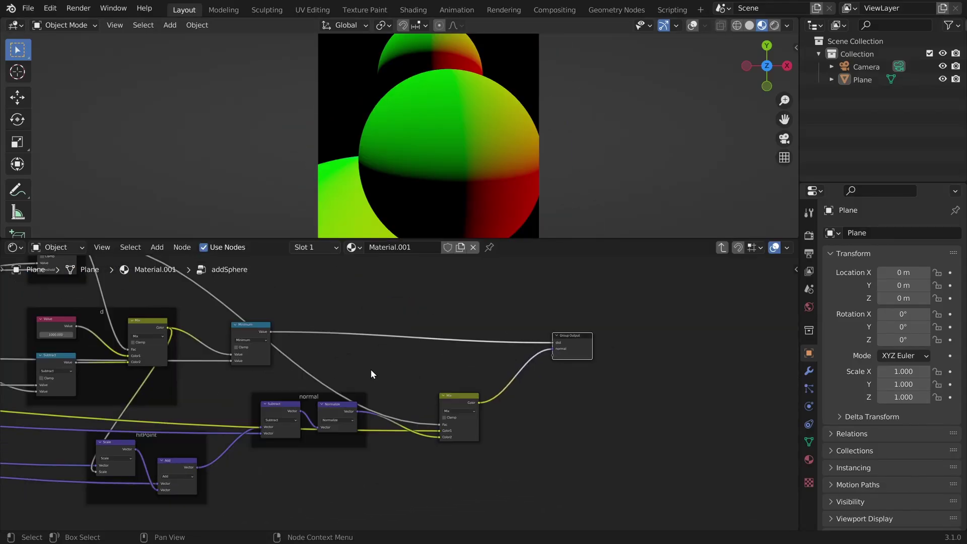
# Step: Add a Math node above the normal frame, between the Minimum node and the Group Output
pyautogui.scroll(-1, 371, 365)
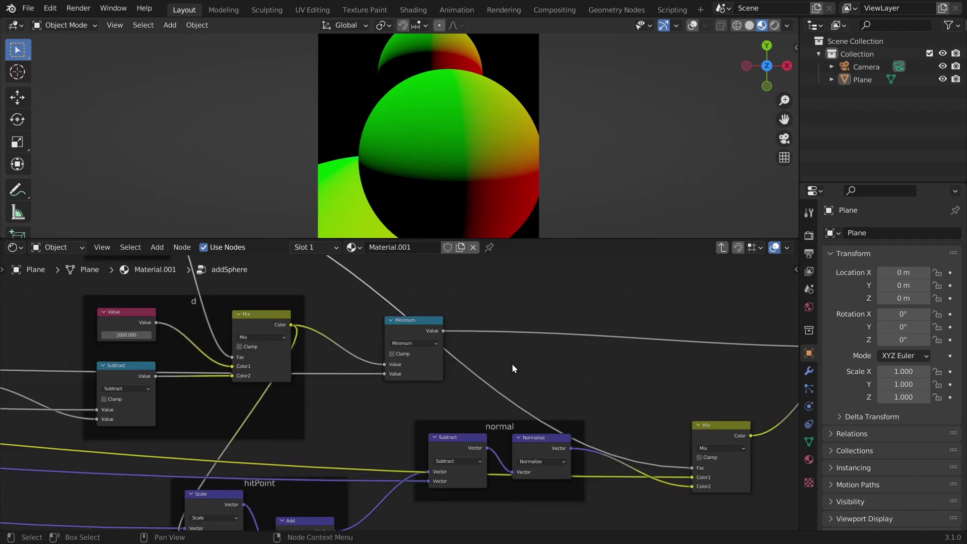
pyautogui.moveTo(512, 364); pyautogui.dragTo(399, 350, button='middle')
pyautogui.scroll(2, 613, 429)
pyautogui.moveTo(613, 428); pyautogui.dragTo(410, 368, button='middle')
pyautogui.scroll(2, 403, 388)
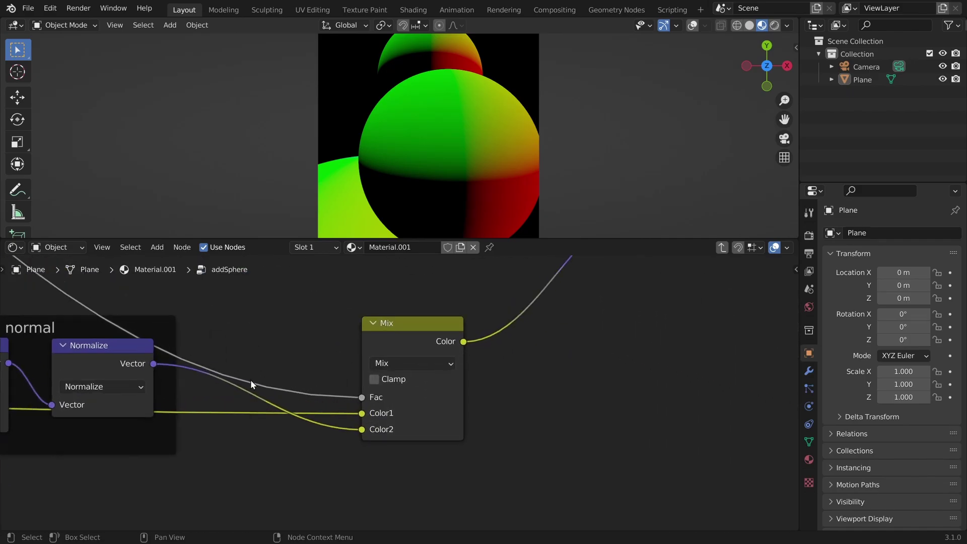
pyautogui.moveTo(60, 361); pyautogui.dragTo(220, 371, button='middle')
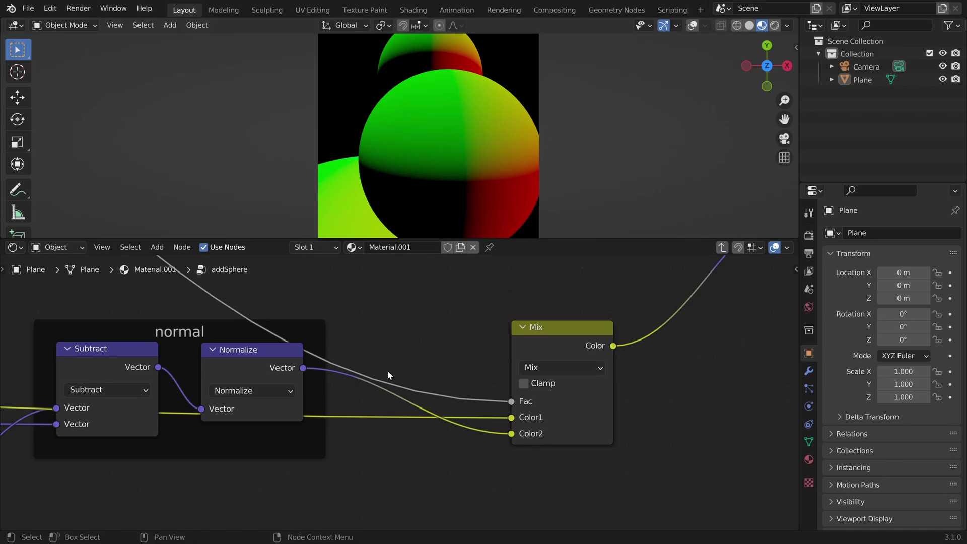
pyautogui.write('math')
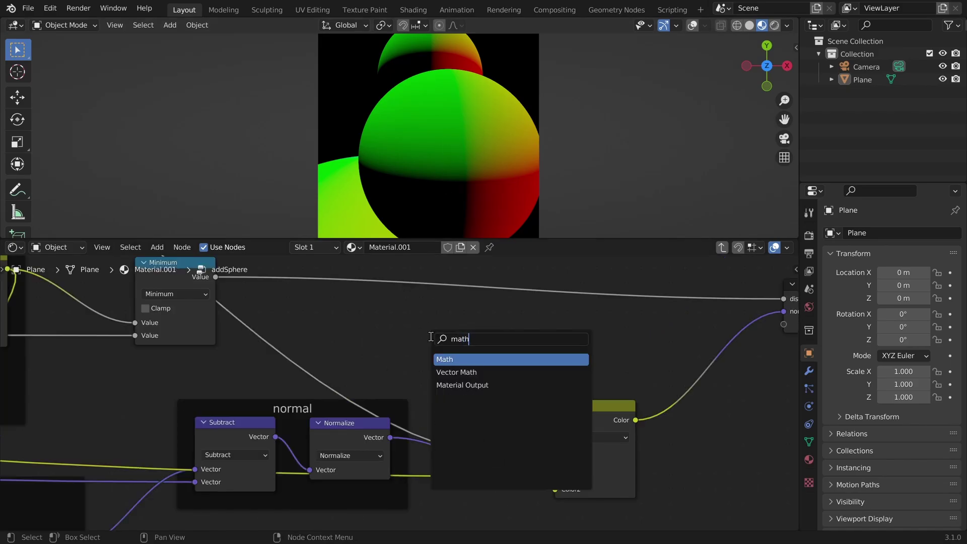
pyautogui.press('Return')
pyautogui.click(431, 313)
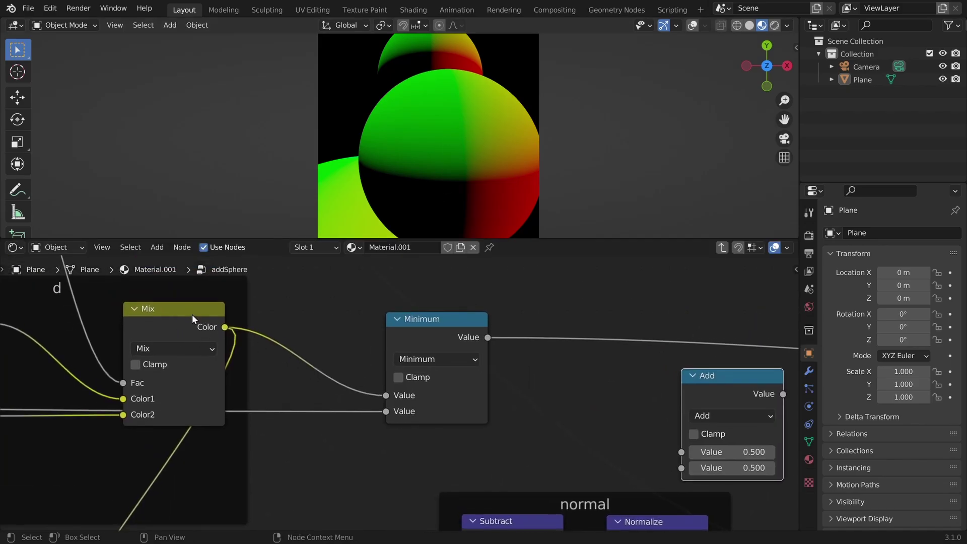
# Step: Link the d frame's Mix color to the new Math node's first value and set its operation to Less Than
pyautogui.moveTo(210, 317); pyautogui.dragTo(205, 308, button='middle')
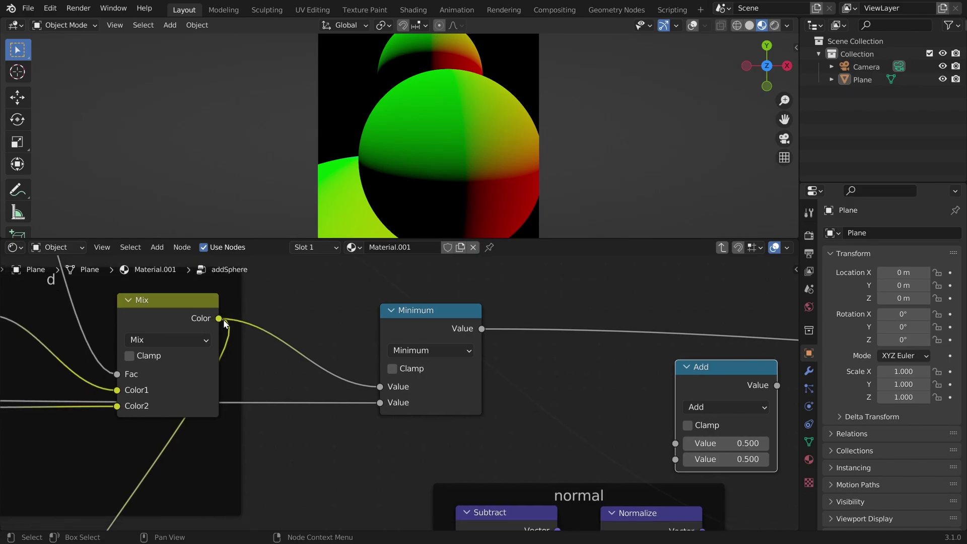
pyautogui.moveTo(219, 318); pyautogui.dragTo(667, 442)
pyautogui.click(700, 409)
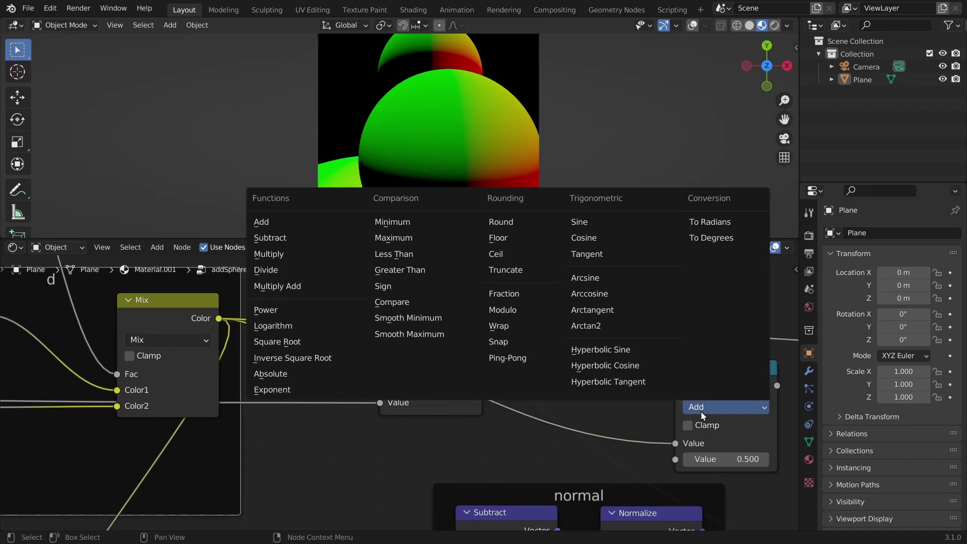
pyautogui.click(397, 254)
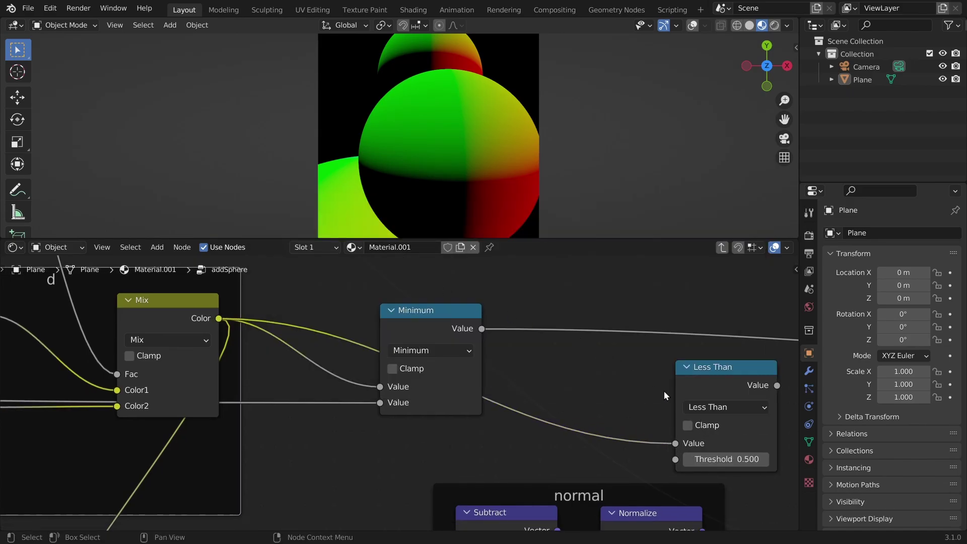
# Step: Split the incoming distance link with a reroute, link it to the Less Than threshold, and move Less Than close to the Minimum node
pyautogui.moveTo(321, 400); pyautogui.dragTo(293, 360, button='middle')
pyautogui.scroll(1, 352, 376)
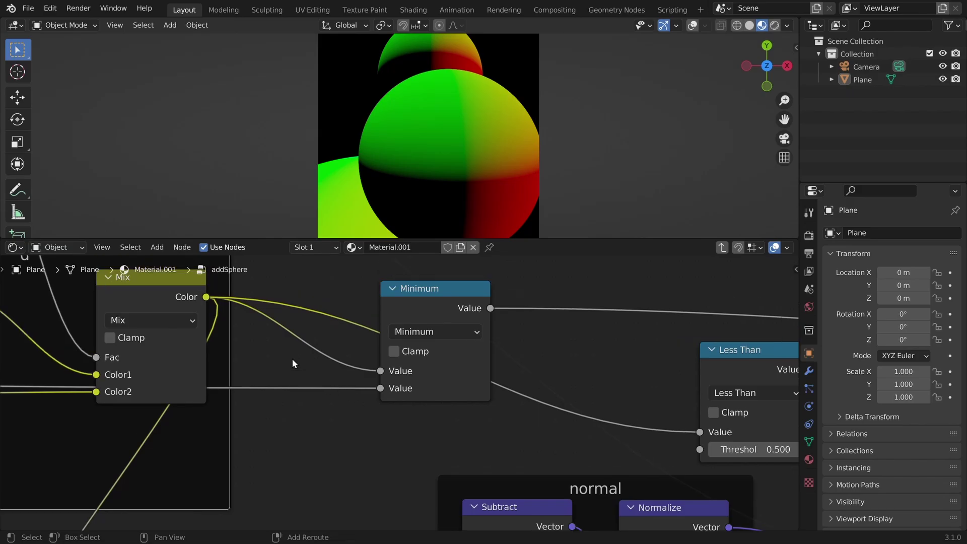
pyautogui.keyDown('shift'); pyautogui.moveTo(292, 361); pyautogui.dragTo(280, 411, button='right'); pyautogui.keyUp('shift')
pyautogui.moveTo(281, 411); pyautogui.dragTo(195, 360, button='middle')
pyautogui.moveTo(199, 337); pyautogui.dragTo(613, 400)
pyautogui.scroll(-5, 579, 385)
pyautogui.moveTo(562, 380); pyautogui.dragTo(455, 382)
pyautogui.scroll(4, 424, 388)
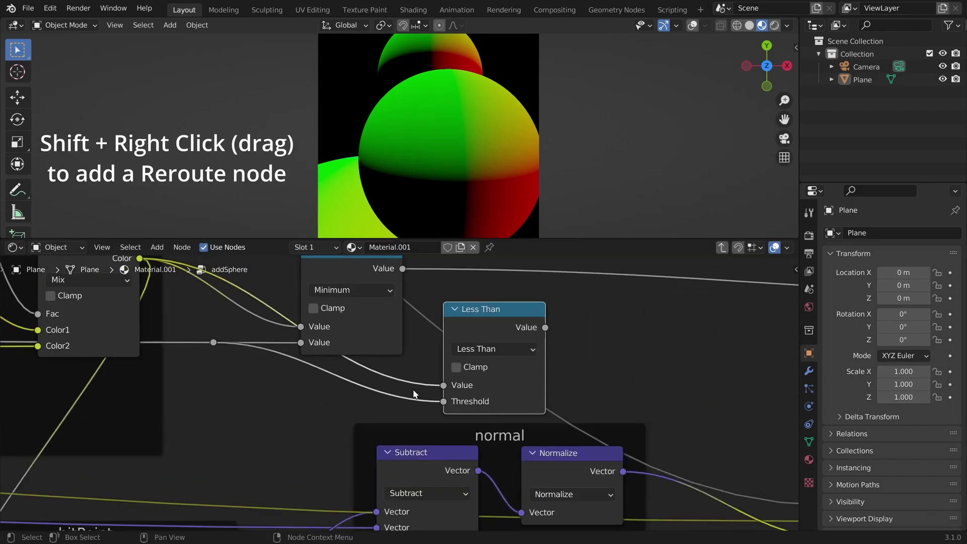
pyautogui.moveTo(413, 391); pyautogui.dragTo(502, 413, button='middle')
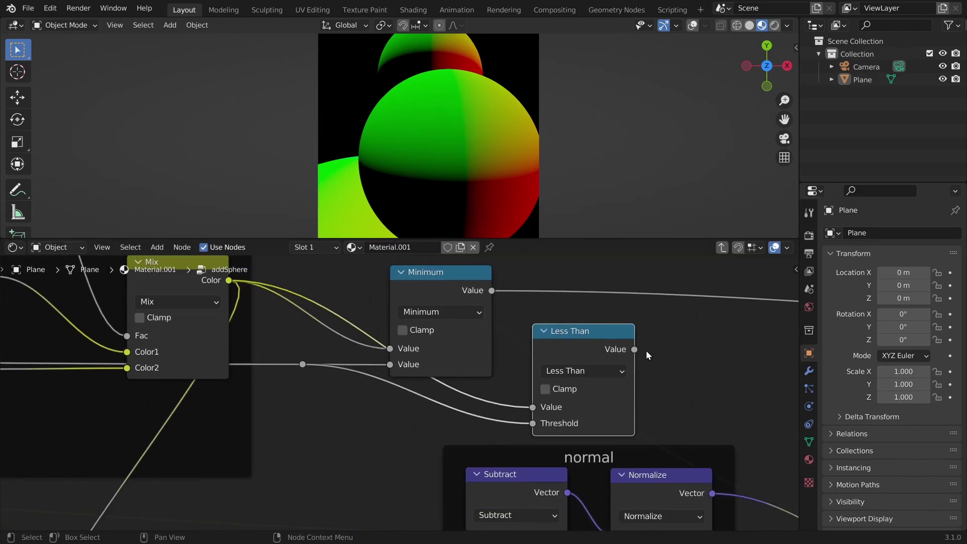
# Step: Link the Less Than node's value to the Fac input of the final Mix node
pyautogui.moveTo(644, 350); pyautogui.dragTo(351, 344, button='middle')
pyautogui.moveTo(340, 292); pyautogui.dragTo(630, 468)
pyautogui.scroll(-2, 341, 286)
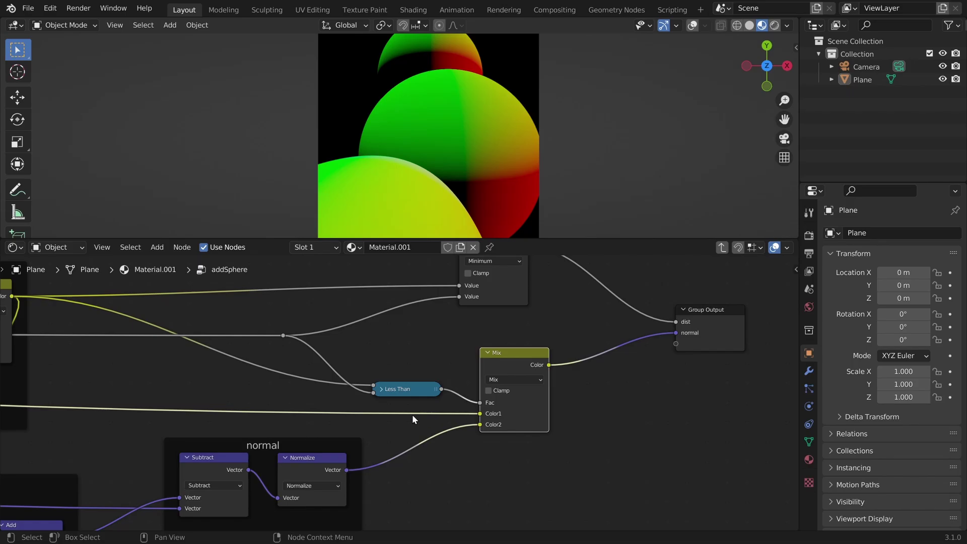
# Step: Preview the Less Than value by linking it to the Group Output's normal socket
pyautogui.moveTo(223, 409); pyautogui.dragTo(272, 422)
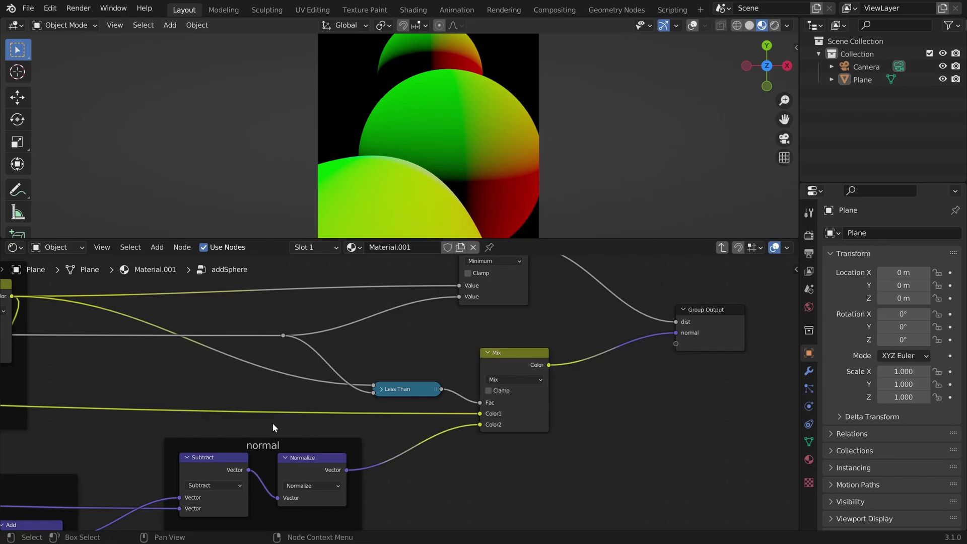
pyautogui.click(302, 461)
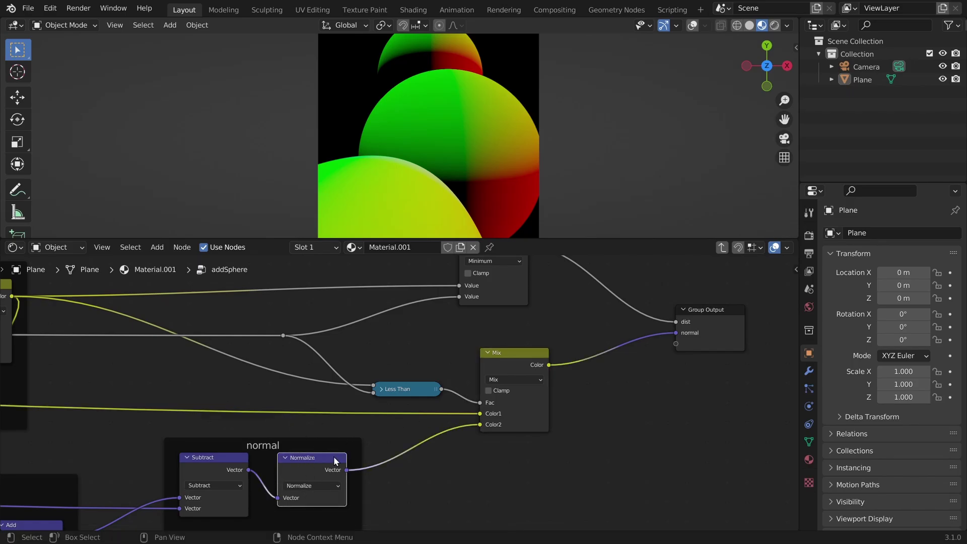
pyautogui.click(404, 389)
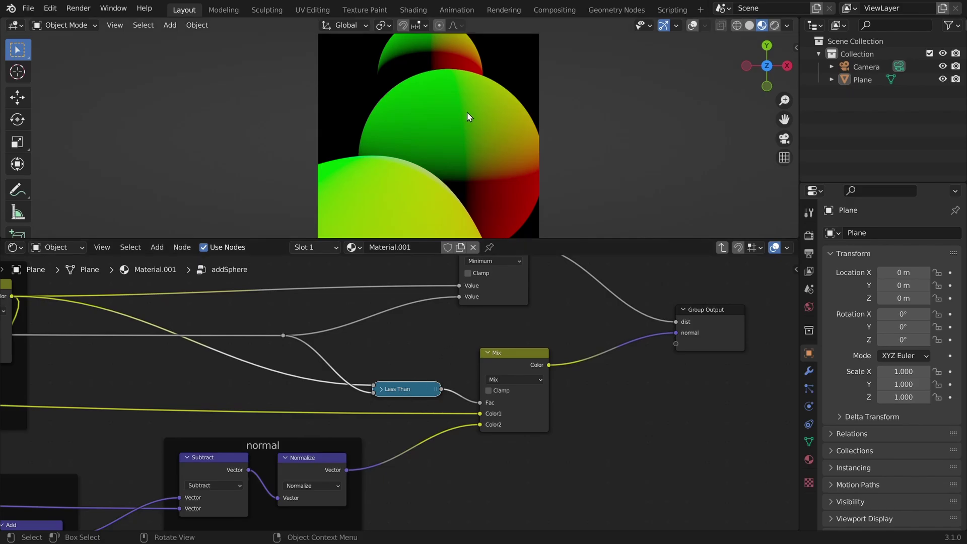
pyautogui.moveTo(356, 361); pyautogui.dragTo(675, 332)
pyautogui.scroll(-1, 468, 177)
pyautogui.scroll(-3, 284, 351)
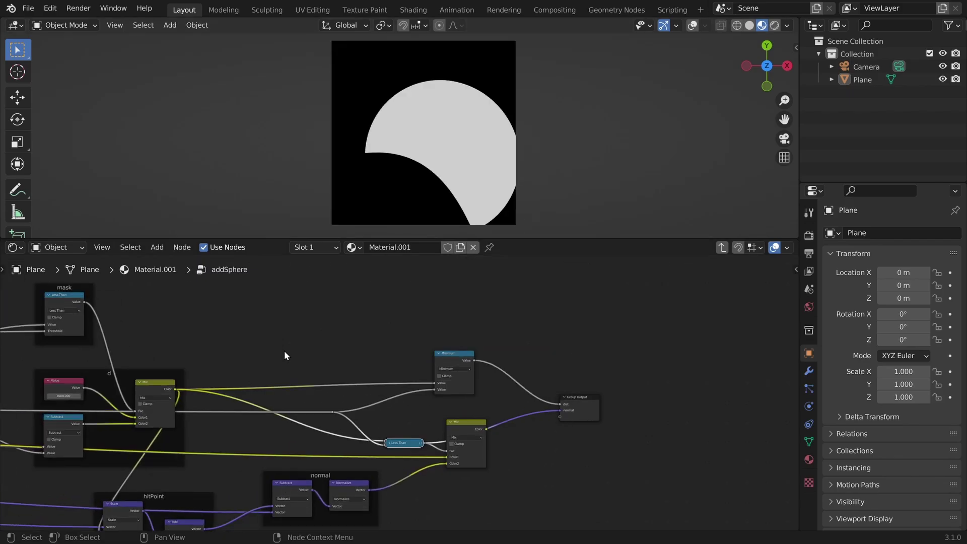
pyautogui.moveTo(75, 295); pyautogui.dragTo(129, 329, button='middle')
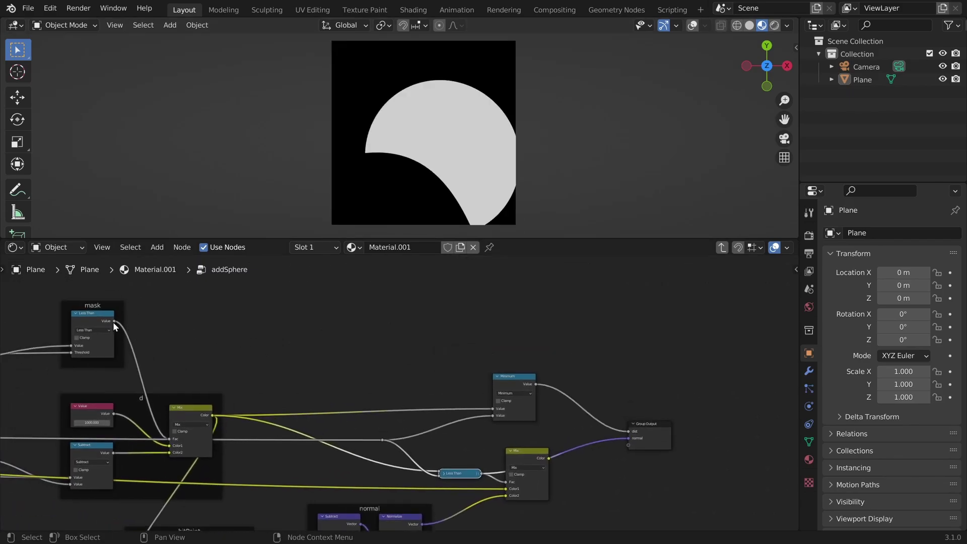
# Step: Compare the mask frame's output with the Less Than value on the Group Output's normal socket, ending on Less Than
pyautogui.moveTo(114, 321); pyautogui.dragTo(628, 438)
pyautogui.scroll(5, 481, 474)
pyautogui.moveTo(480, 474); pyautogui.dragTo(322, 407, button='middle')
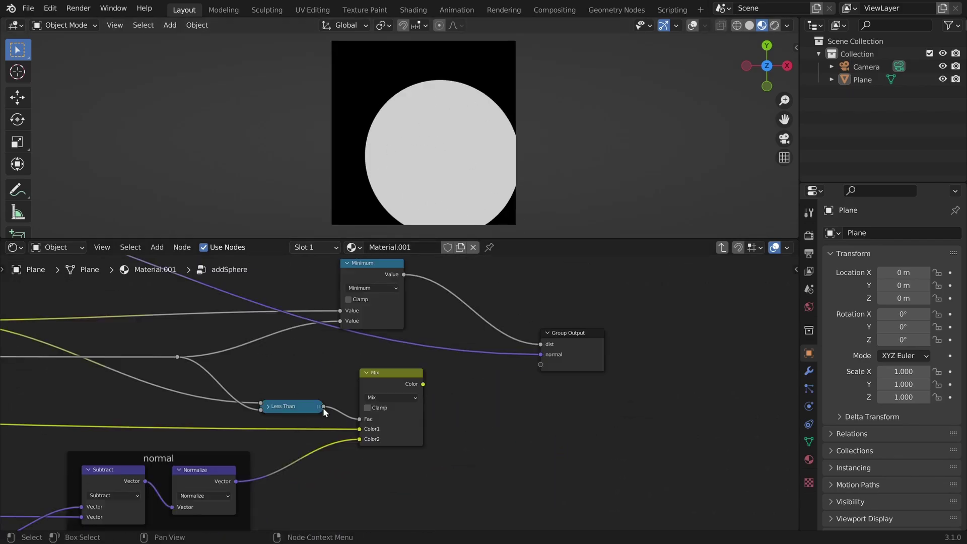
pyautogui.moveTo(324, 406); pyautogui.dragTo(540, 354)
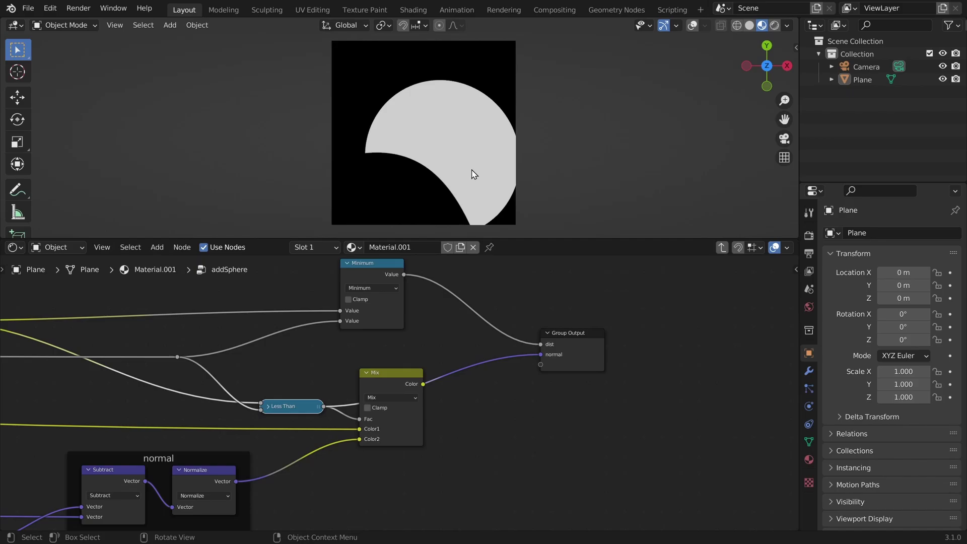
# Step: Leave the addSphere group and compare the last sphere's dist output with its normal output on the Material Output's Surface, ending on normal
pyautogui.press('Tab')
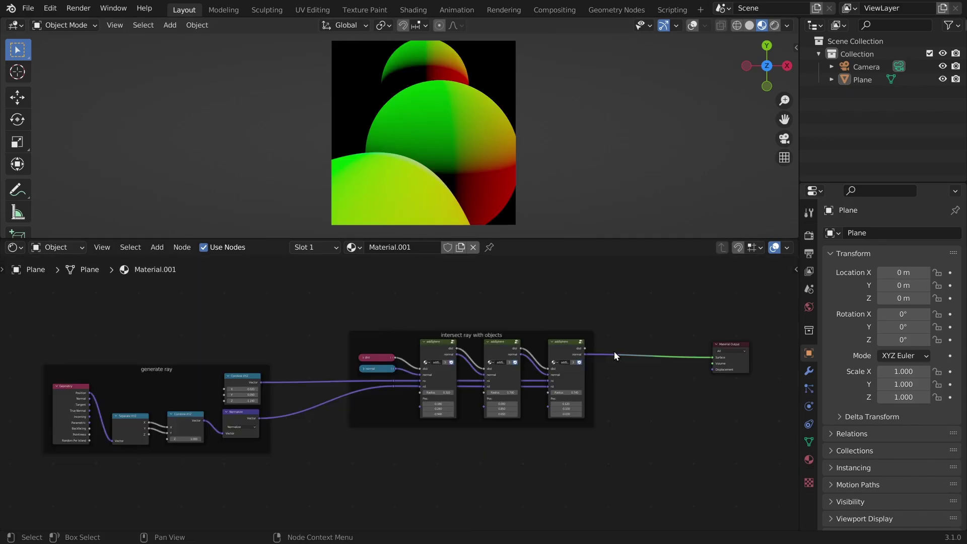
pyautogui.scroll(2, 416, 352)
pyautogui.moveTo(162, 286); pyautogui.dragTo(570, 477)
pyautogui.scroll(6, 316, 372)
pyautogui.moveTo(635, 332); pyautogui.dragTo(323, 400, button='middle')
pyautogui.scroll(1, 322, 403)
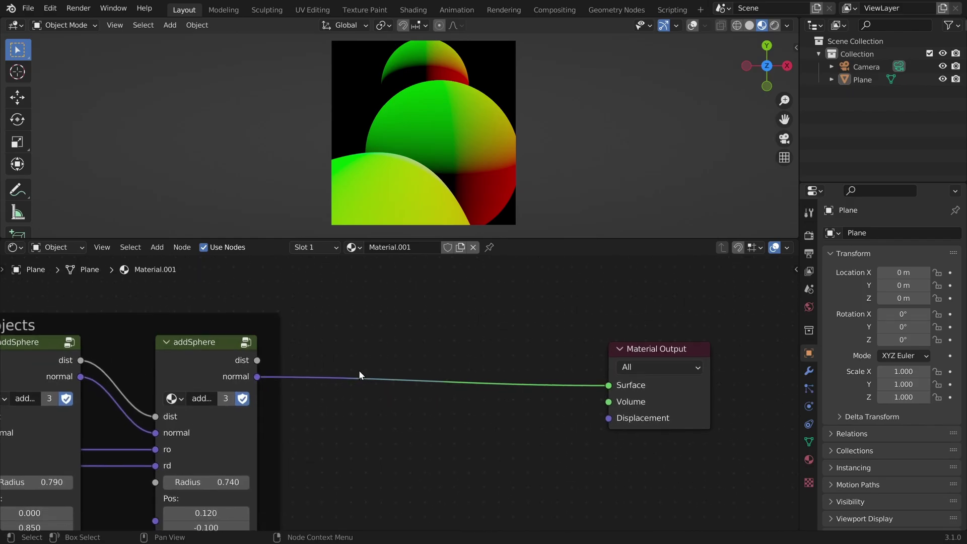
pyautogui.moveTo(259, 360); pyautogui.dragTo(608, 385)
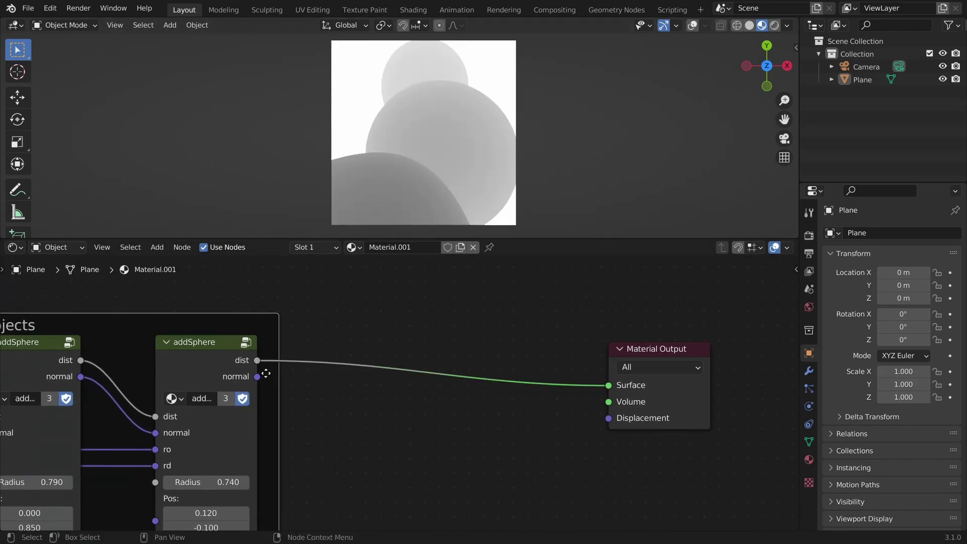
pyautogui.moveTo(257, 376); pyautogui.dragTo(608, 385)
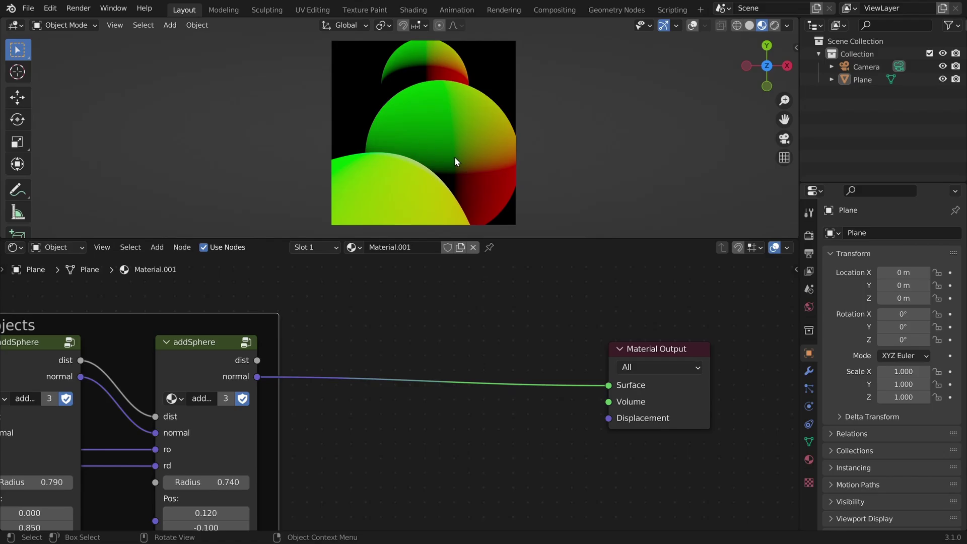
# Step: Move the Material Output farther from the spheres and insert a Vector Math node on the link between normal and Surface
pyautogui.moveTo(599, 366); pyautogui.dragTo(485, 352, button='middle')
pyautogui.moveTo(524, 337); pyautogui.dragTo(697, 344)
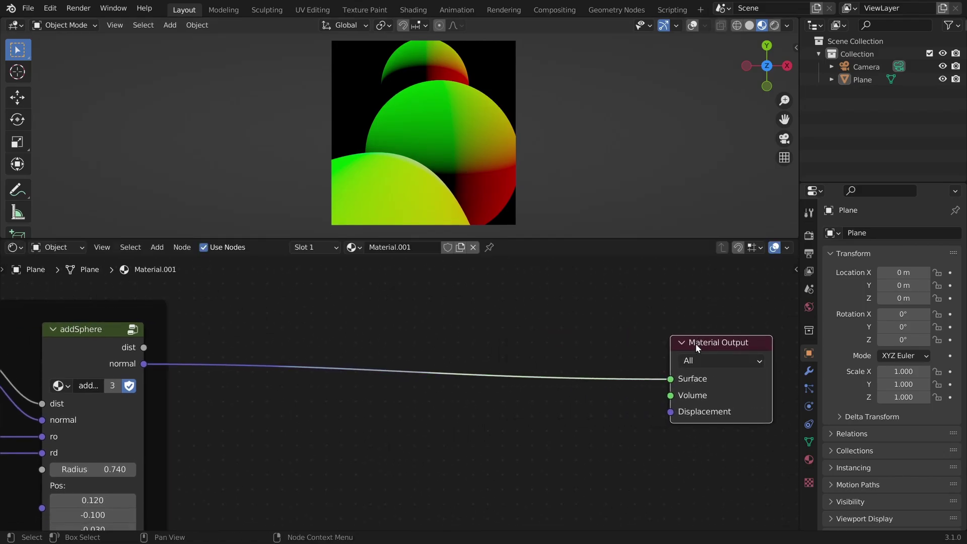
pyautogui.hotkey('shift', 'a')
pyautogui.press('s')
pyautogui.press('Escape')
pyautogui.hotkey('shift', 'a')
pyautogui.write('vector')
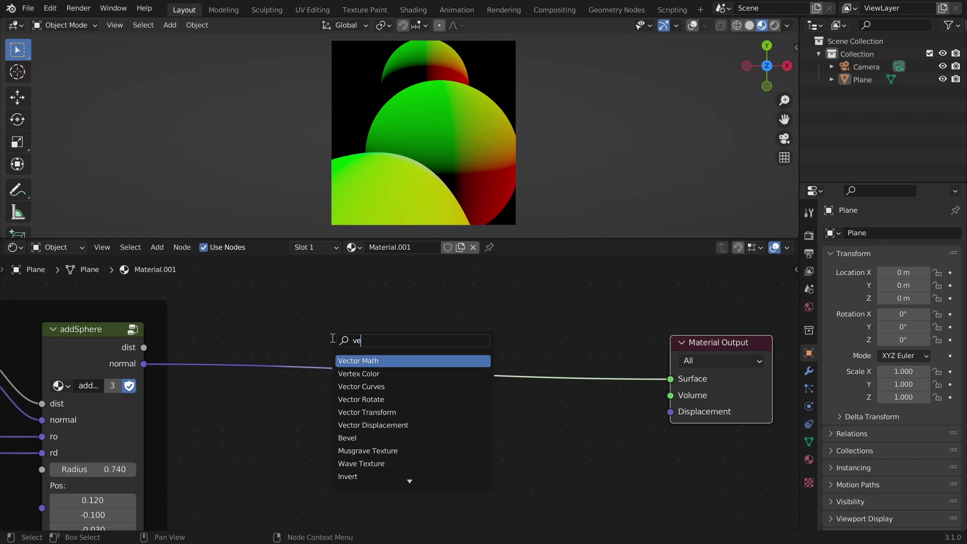
pyautogui.press('Return')
pyautogui.click(394, 342)
# Step: Set the Vector Math operation to Dot Product and link its value to the Material Output's Surface
pyautogui.click(394, 344)
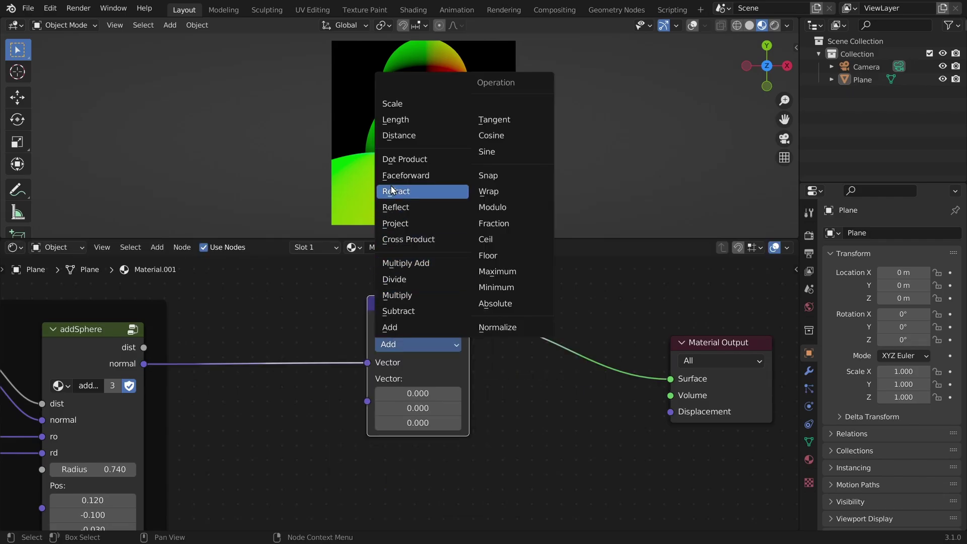
pyautogui.click(407, 159)
pyautogui.moveTo(470, 321); pyautogui.dragTo(491, 315, button='middle')
pyautogui.moveTo(492, 316); pyautogui.dragTo(691, 373)
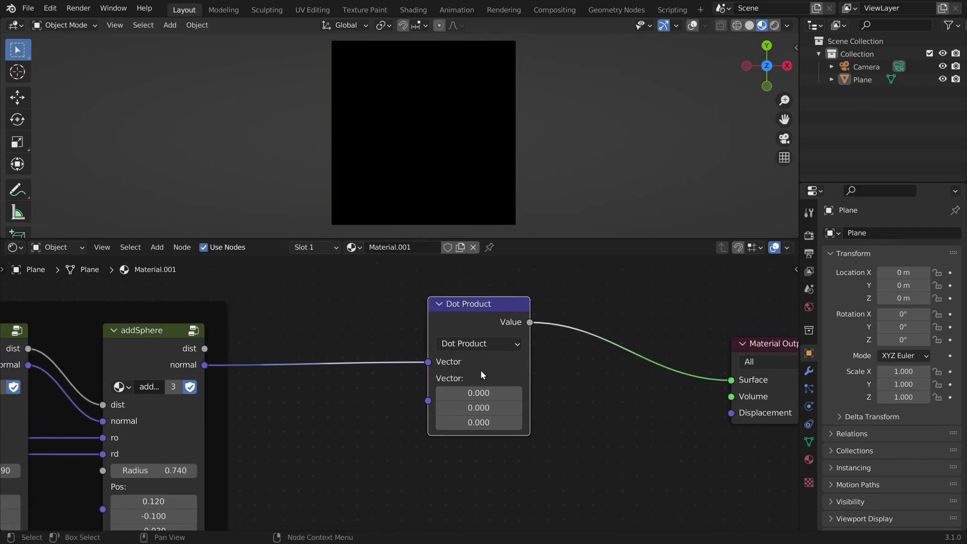
# Step: Set the Dot Product's second vector to 0.390, 2.590, 0.000
pyautogui.scroll(2, 481, 370)
pyautogui.moveTo(466, 379); pyautogui.dragTo(588, 402)
pyautogui.scroll(-2, 443, 363)
# Step: Duplicate the Dot Product node below, set the copy to Normalize, and link its vector to the Dot Product's second input
pyautogui.hotkey('shift', 'd')
pyautogui.click(271, 430)
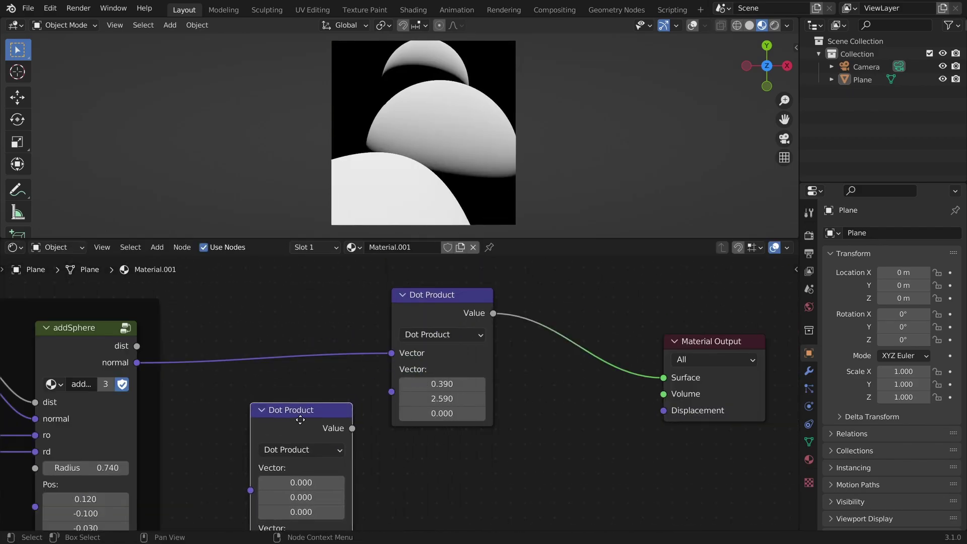
pyautogui.moveTo(310, 440); pyautogui.dragTo(368, 373, button='middle')
pyautogui.click(367, 374)
pyautogui.click(437, 366)
pyautogui.moveTo(407, 358); pyautogui.dragTo(447, 320)
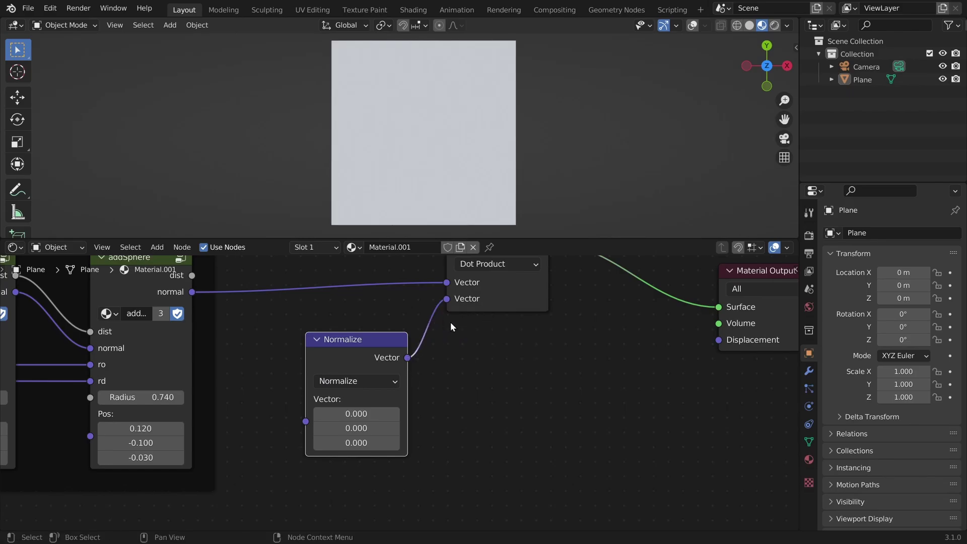
# Step: Enlarge the viewport and adjust the Normalize node's vector components to aim the light direction
pyautogui.scroll(3, 449, 322)
pyautogui.moveTo(438, 241); pyautogui.dragTo(437, 301)
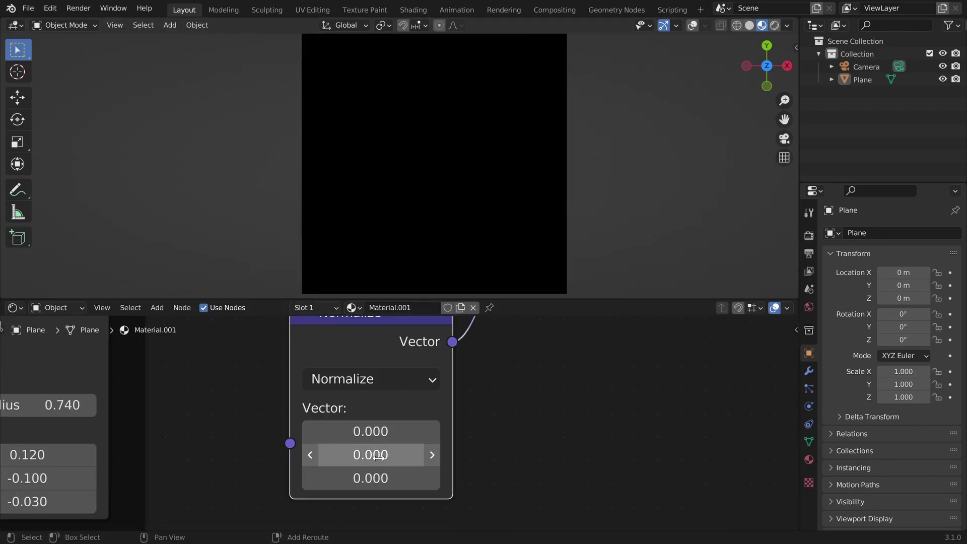
pyautogui.moveTo(379, 455)
pyautogui.mouseDown()
pyautogui.moveTo(398, 455)
pyautogui.moveTo(382, 454)
pyautogui.moveTo(393, 455)
pyautogui.moveTo(396, 433)
pyautogui.moveTo(421, 432)
pyautogui.moveTo(335, 432)
pyautogui.moveTo(352, 432)
pyautogui.mouseUp()
pyautogui.moveTo(368, 478)
pyautogui.mouseDown()
pyautogui.moveTo(430, 478)
pyautogui.moveTo(300, 479)
pyautogui.moveTo(313, 478)
pyautogui.mouseUp()
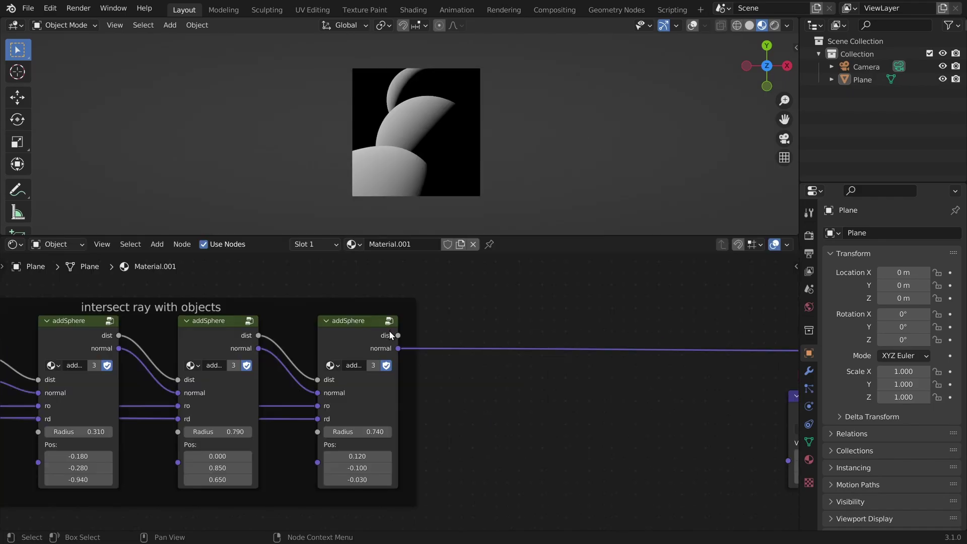
# Step: Duplicate the last addSphere node at the end of the chain and link the previous sphere's dist output to its dist input
pyautogui.click(342, 338)
pyautogui.hotkey('shift', 'd')
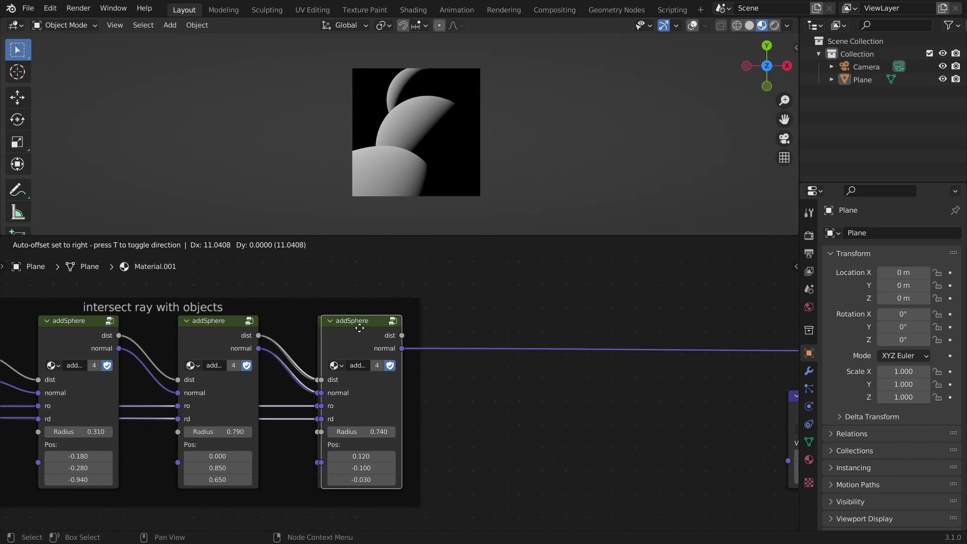
pyautogui.click(493, 326)
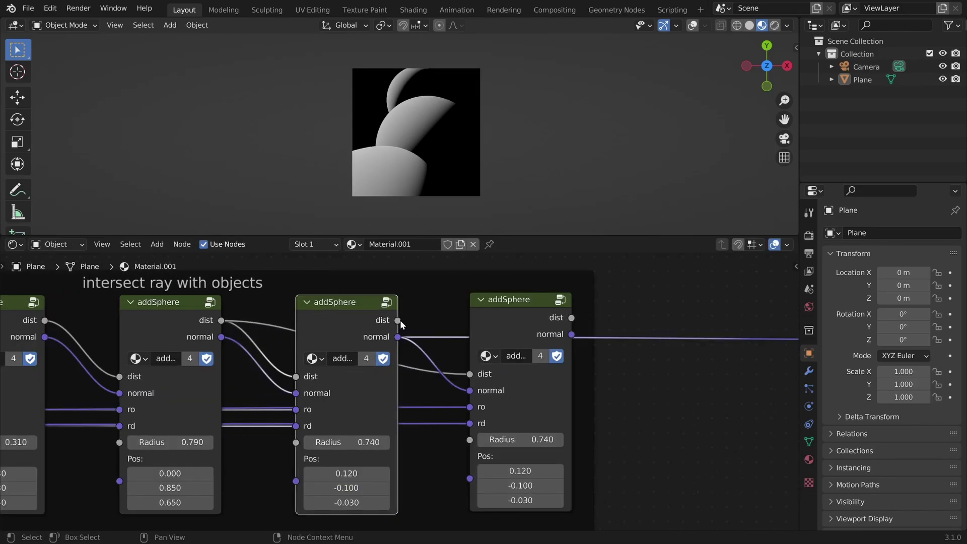
pyautogui.moveTo(399, 319); pyautogui.dragTo(469, 373)
# Step: Reset the new addSphere's Pos to zero and set its Y component to -3000
pyautogui.scroll(-3, 547, 362)
pyautogui.moveTo(547, 362); pyautogui.dragTo(259, 341, button='middle')
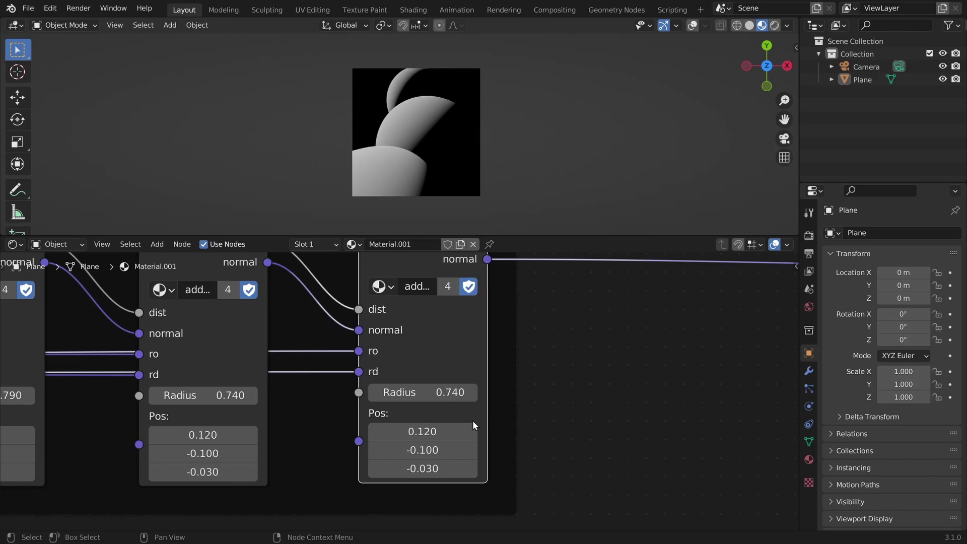
pyautogui.press('BackSpace')
pyautogui.click(445, 443)
pyautogui.write('-')
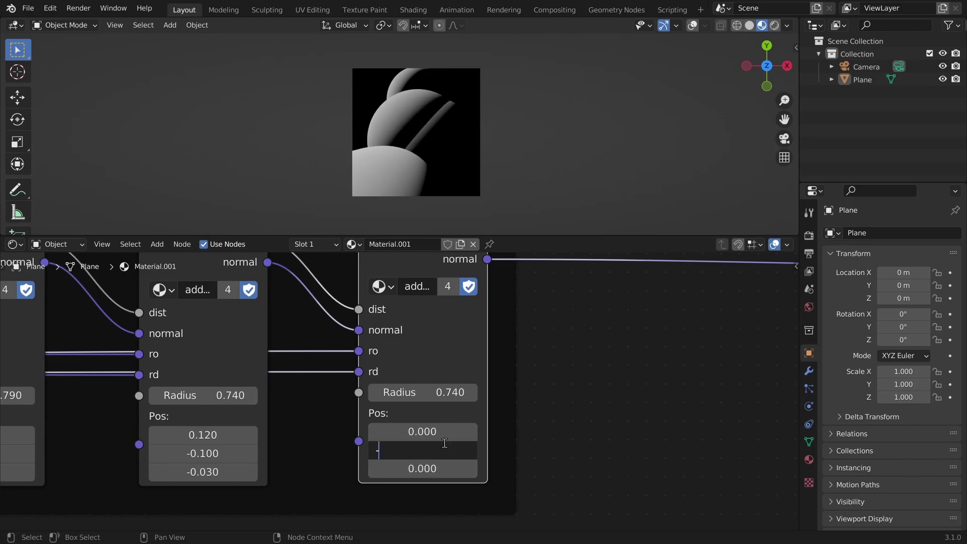
pyautogui.write('-3000')
pyautogui.press('Return')
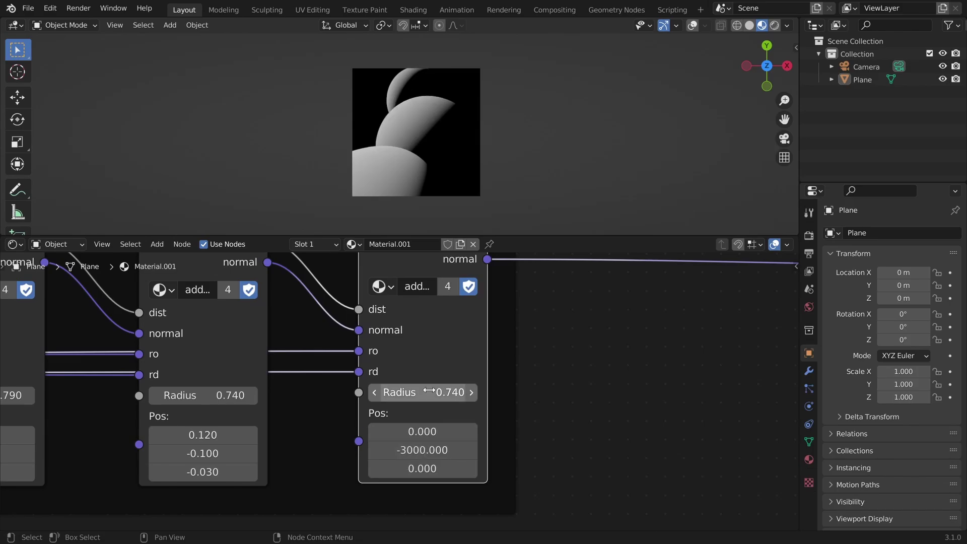
# Step: Set the new addSphere's Radius to 3000
pyautogui.click(429, 390)
pyautogui.write('3000')
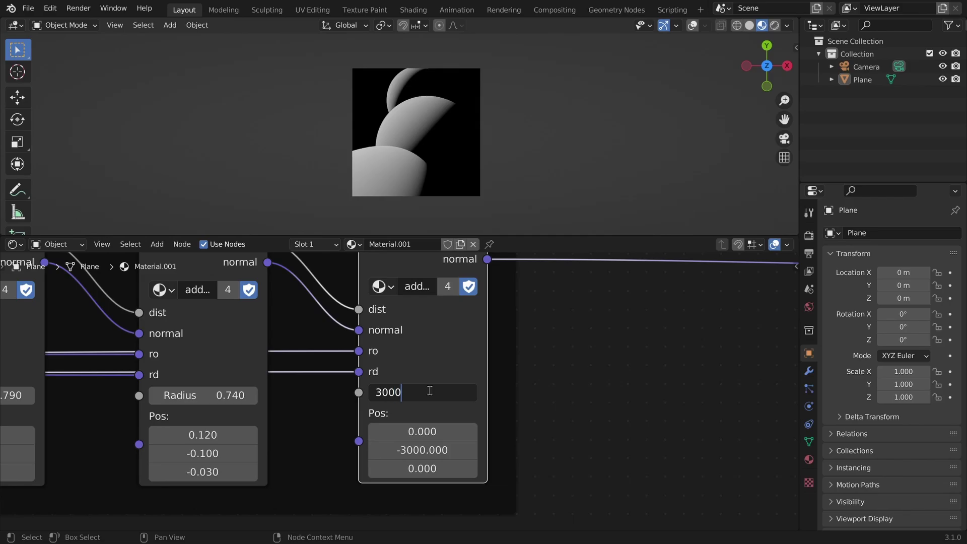
pyautogui.press('Return')
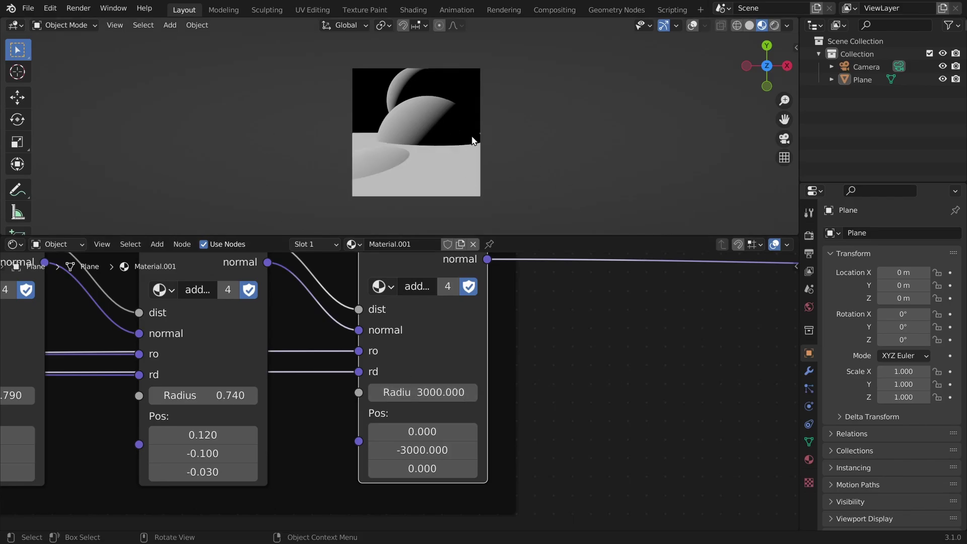